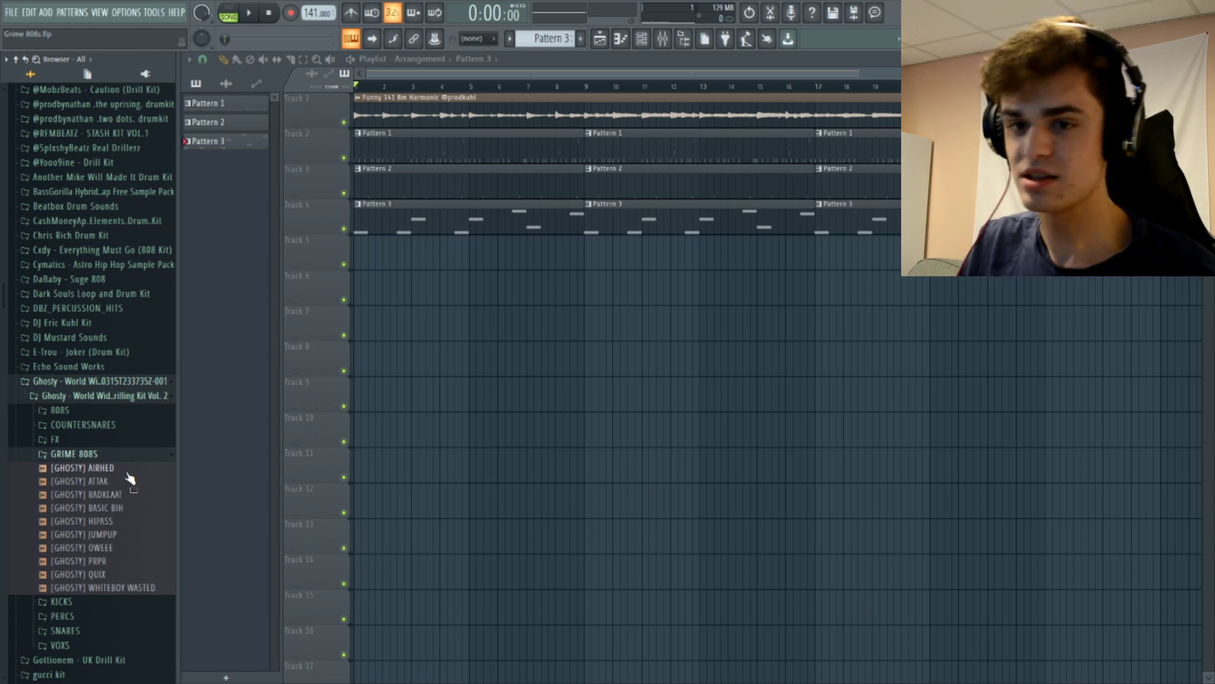
Audition the samples in the GRIME 808S folder one after another, from AIRHED through WHITEBOY WASTED.
left_click(126, 470)
left_click(119, 482)
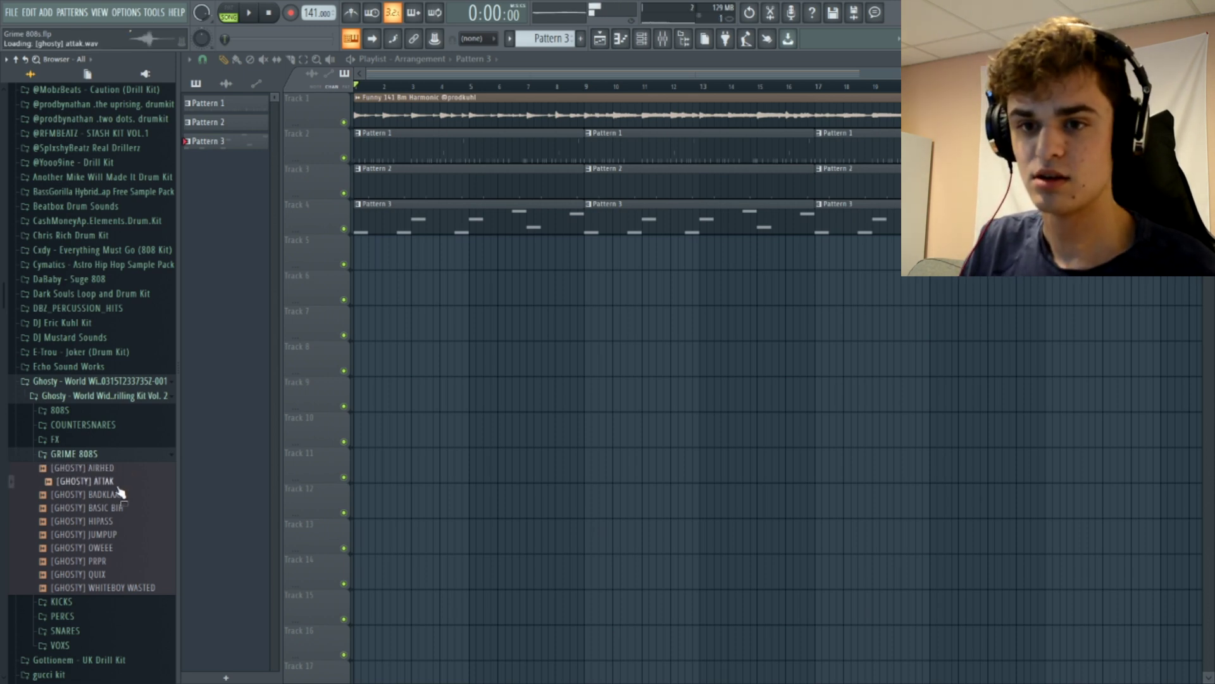
left_click(120, 494)
left_click(120, 508)
left_click(113, 521)
left_click(112, 535)
left_click(109, 548)
left_click(105, 562)
left_click(105, 574)
left_click(101, 586)
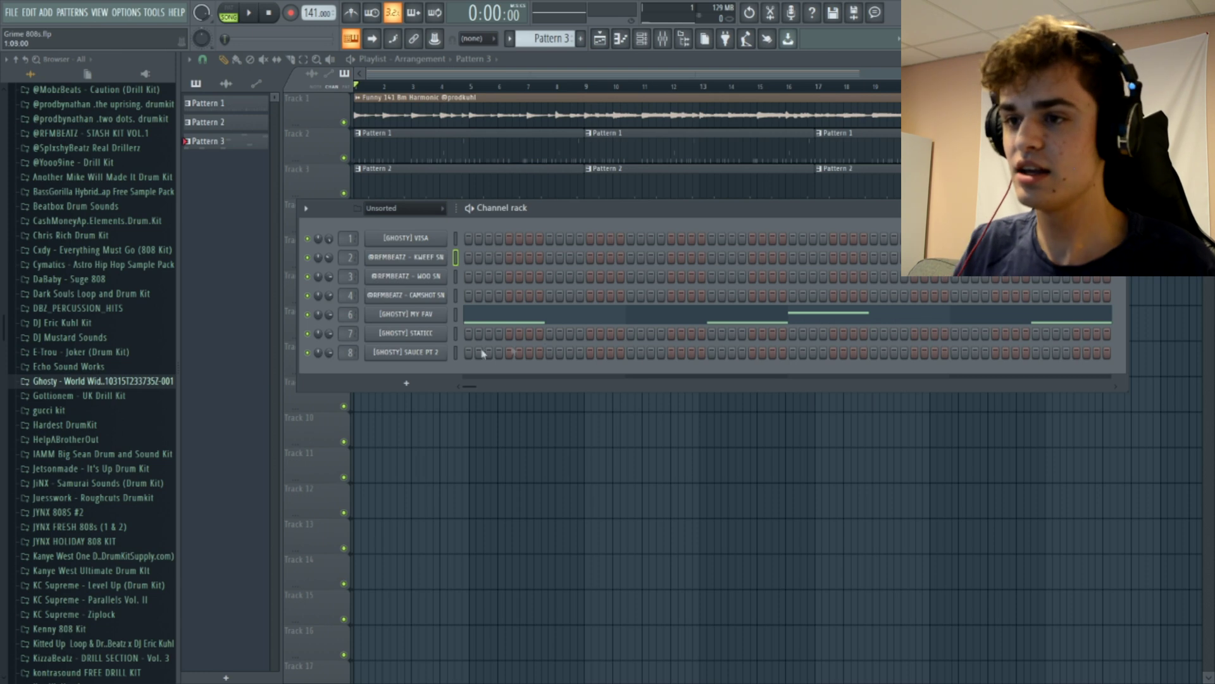
Compare the [GHOSTY] STATICC, SAUCE PT 2 and MY FAV channels by playing test notes, and play back the arrangement.
left_click(455, 333)
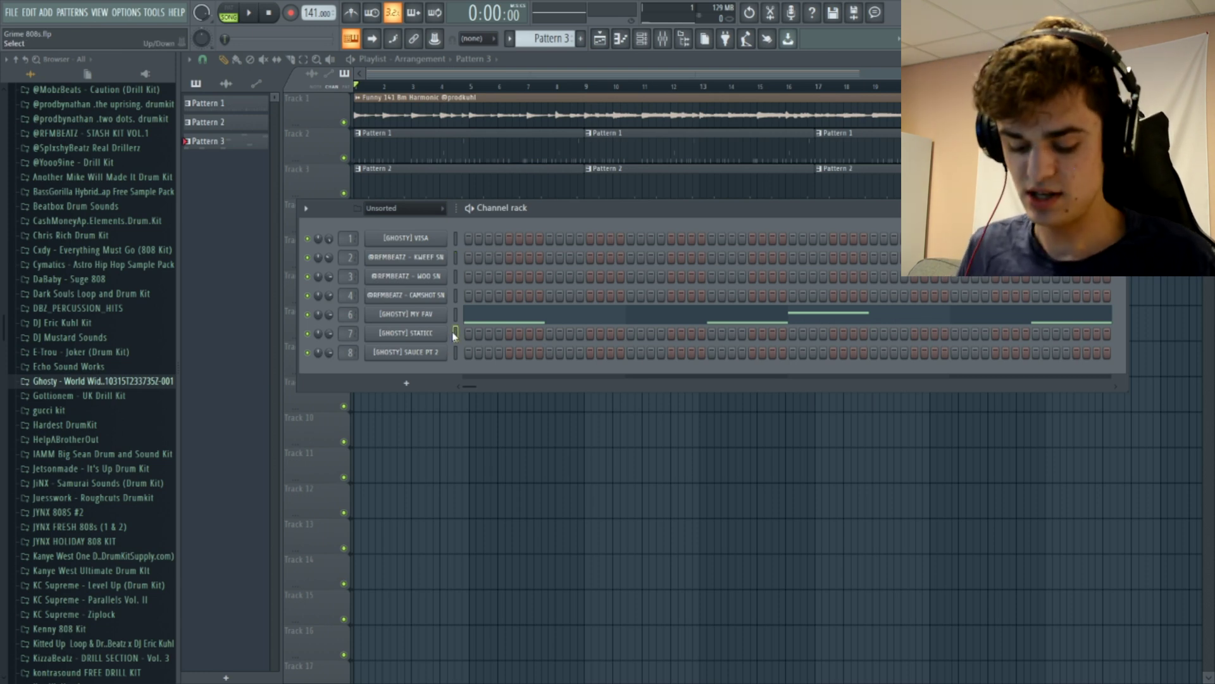
key("z")
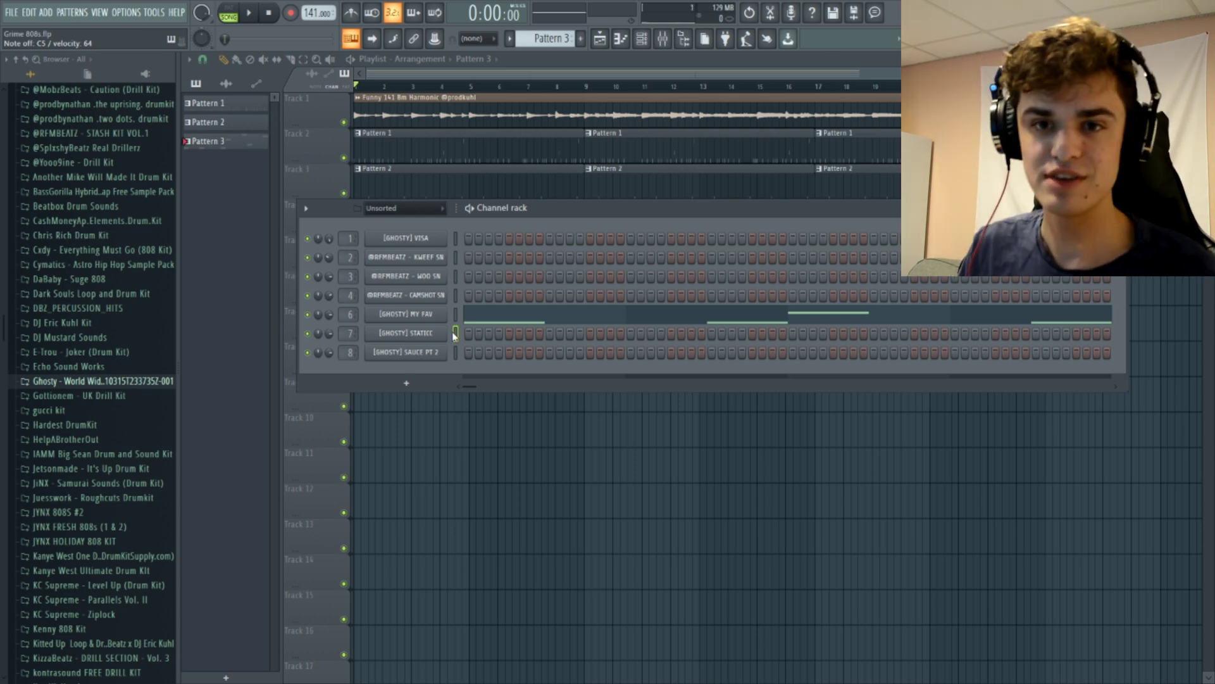
key("n")
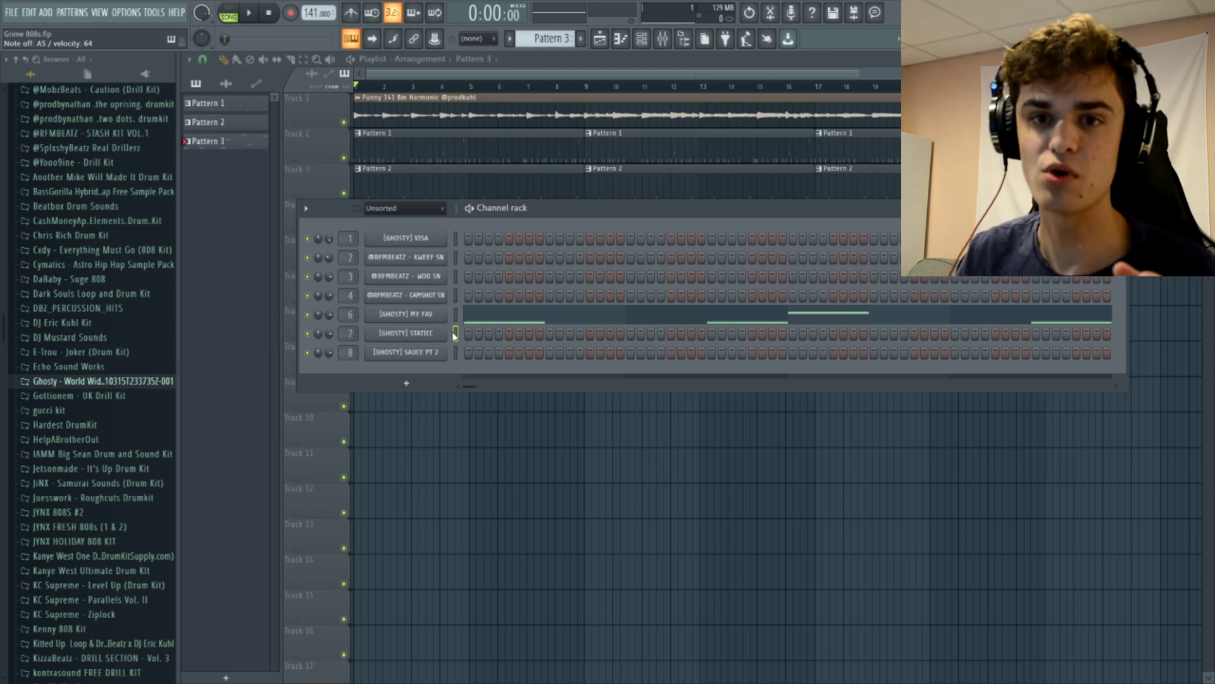
left_click(455, 314)
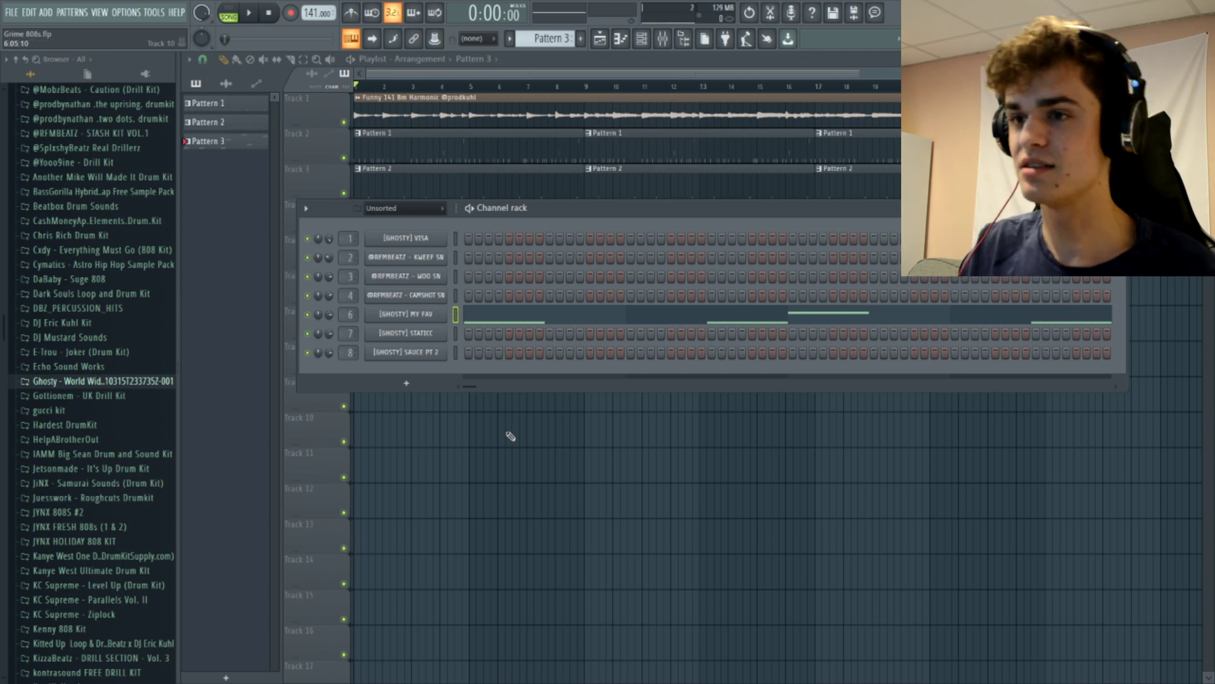
left_click(455, 355)
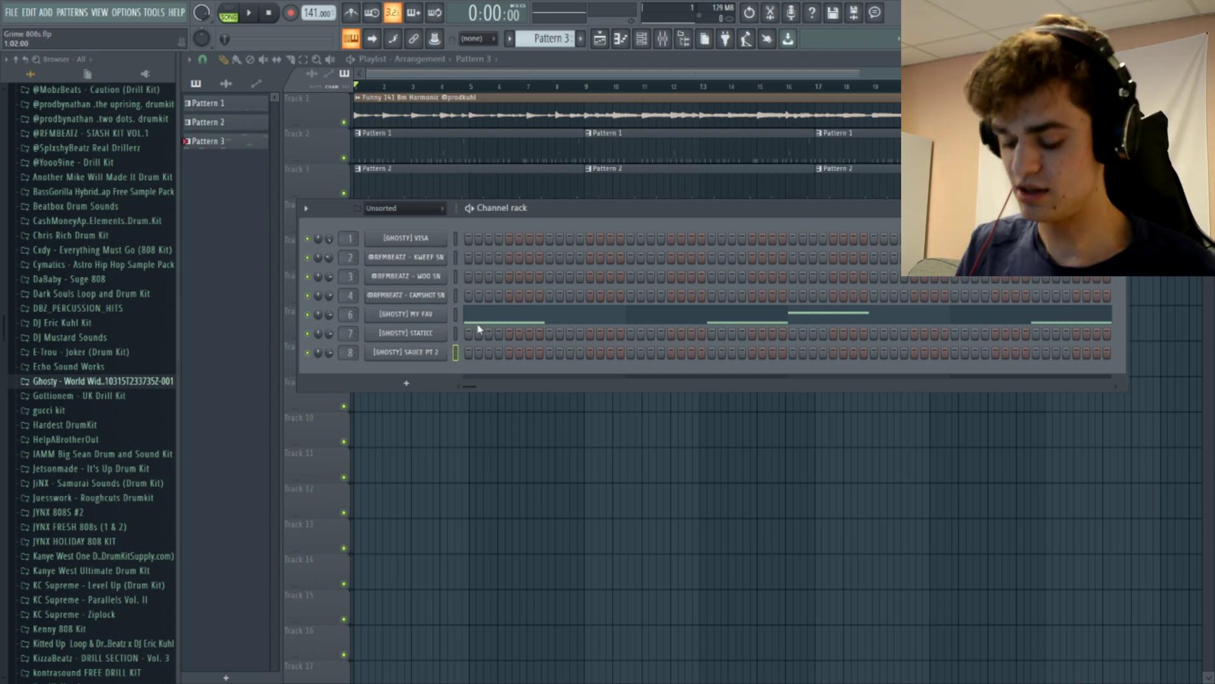
key("q")
key("q")
key("q")
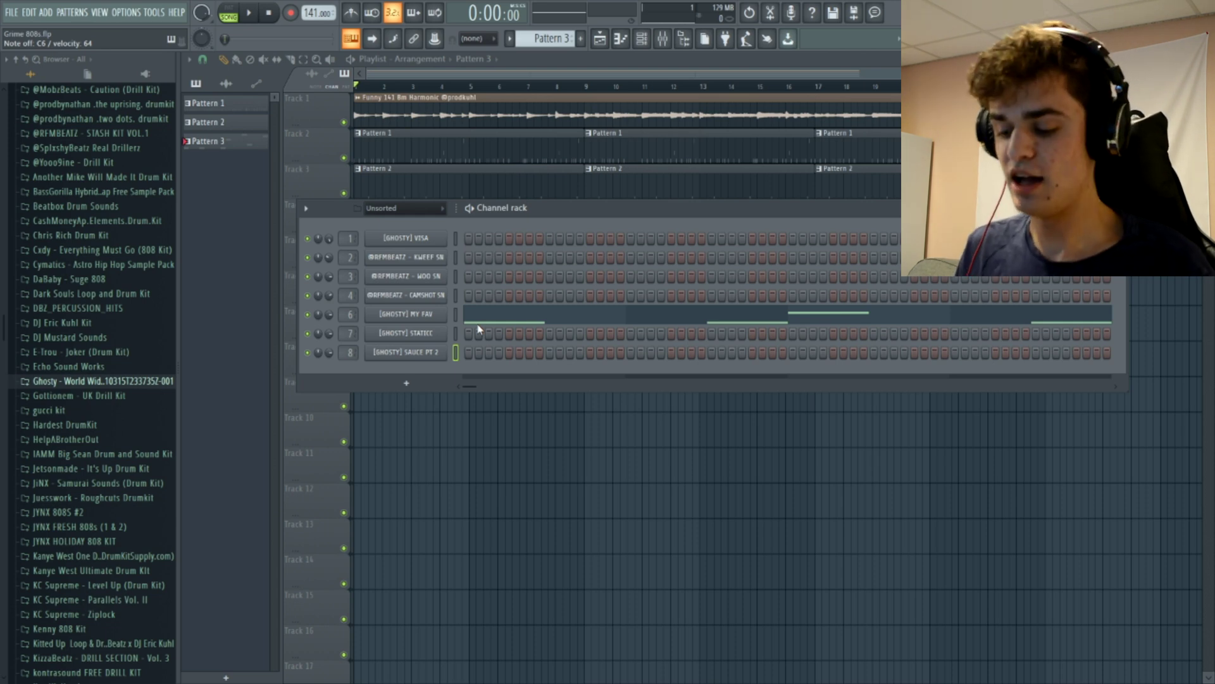
key("Up")
key("Up")
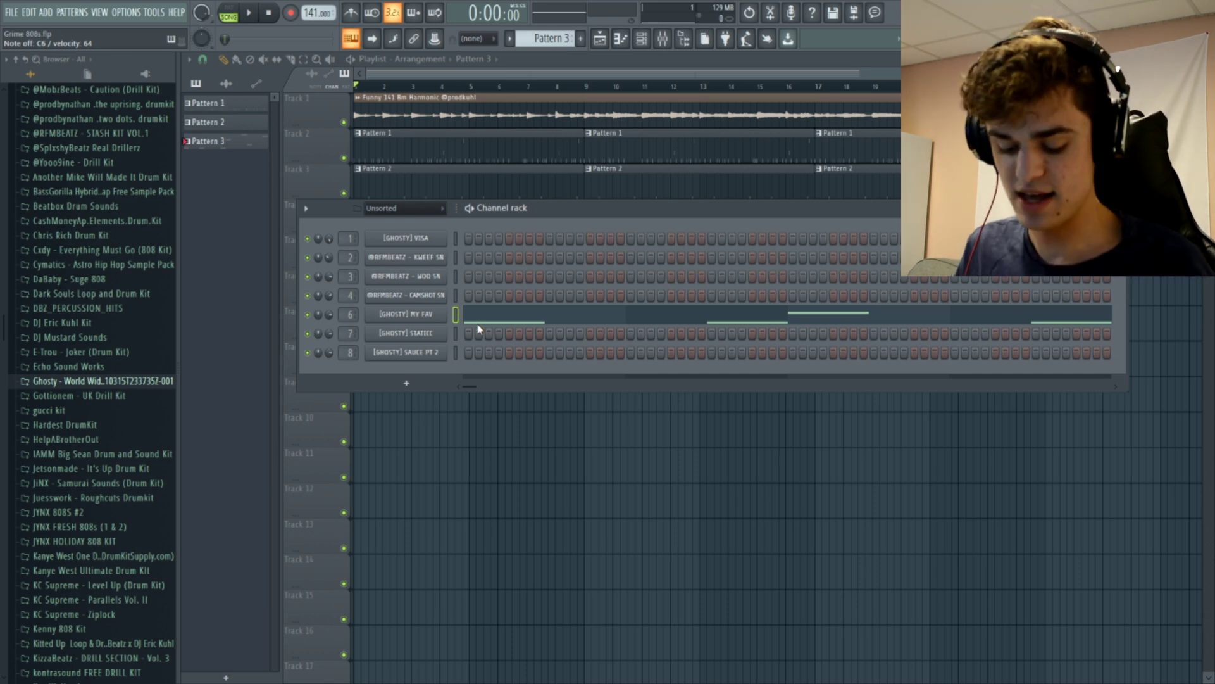
key("j")
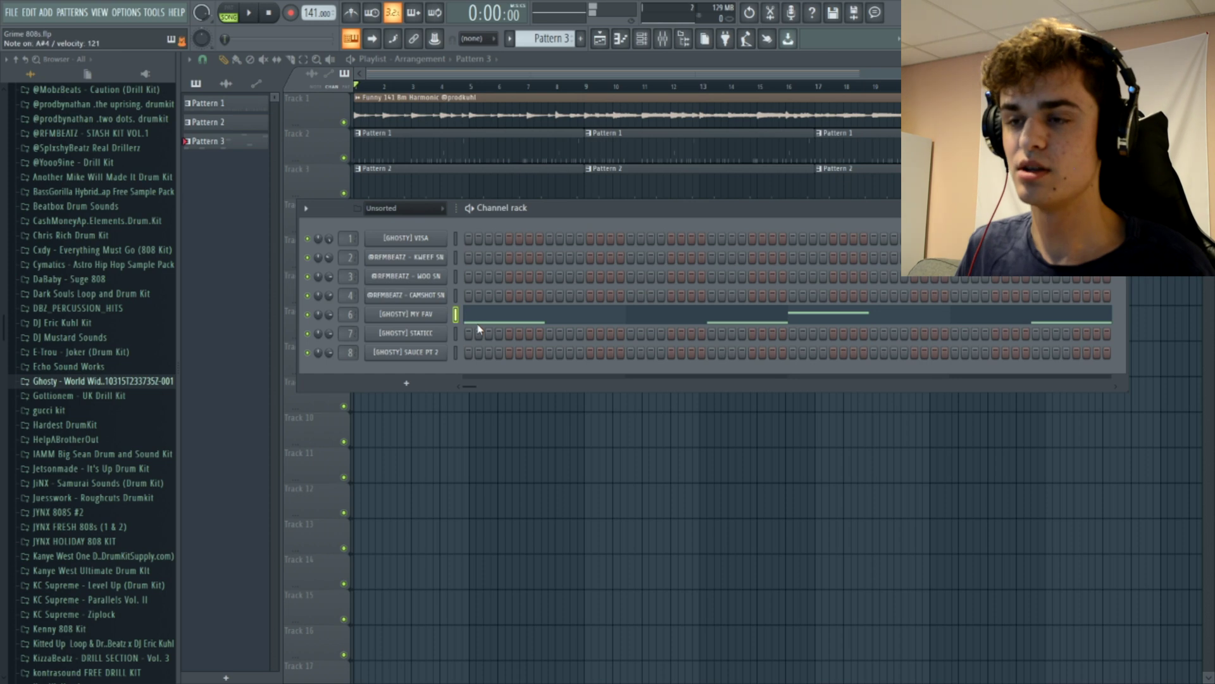
key("F6")
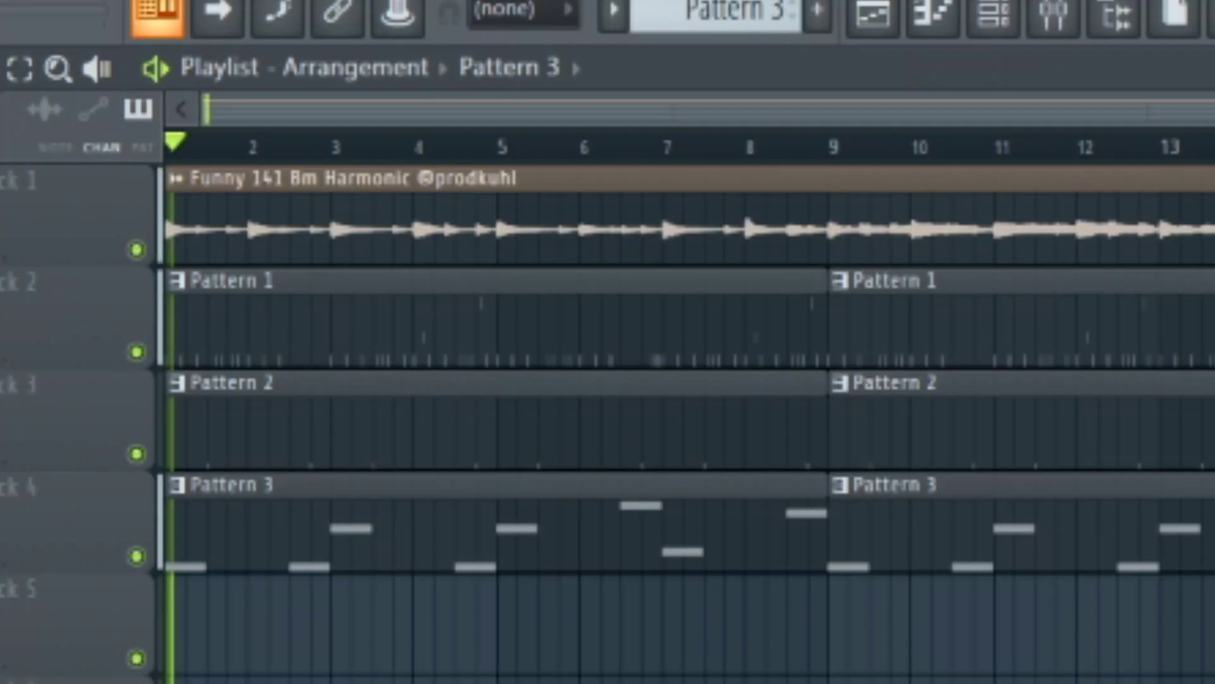
key("space")
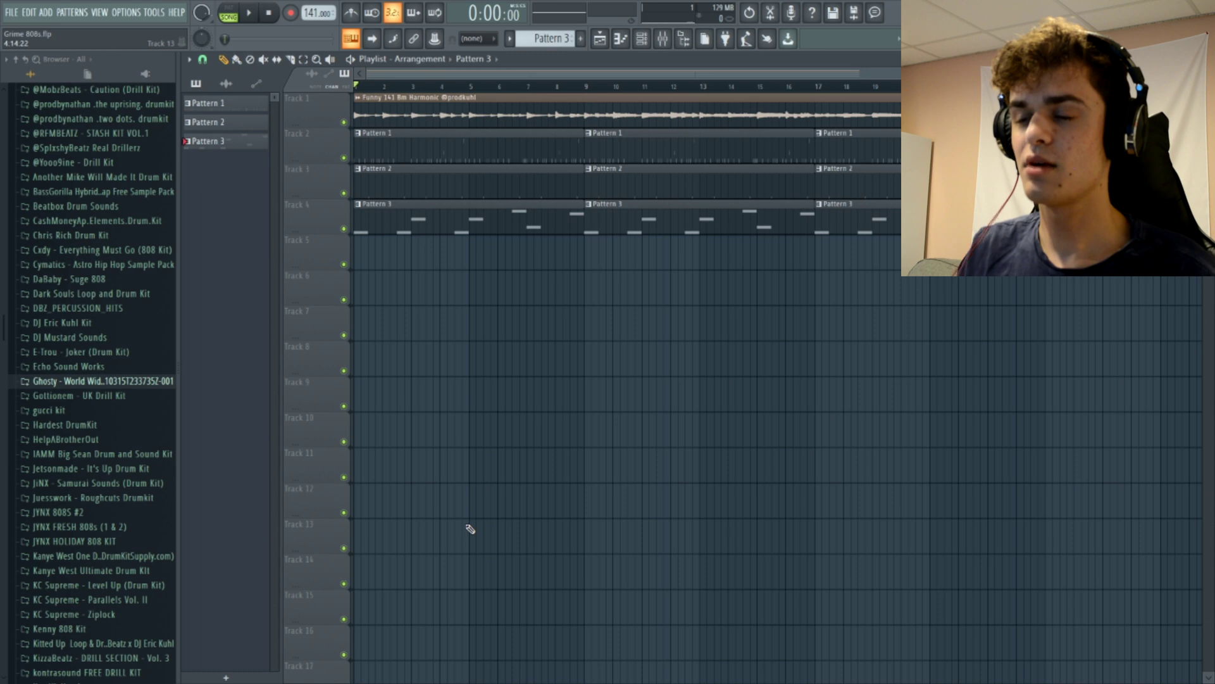
Delete the B4 note just before bar 5 from Pattern 3's [GHOSTY] MY FAV line.
double_click(478, 229)
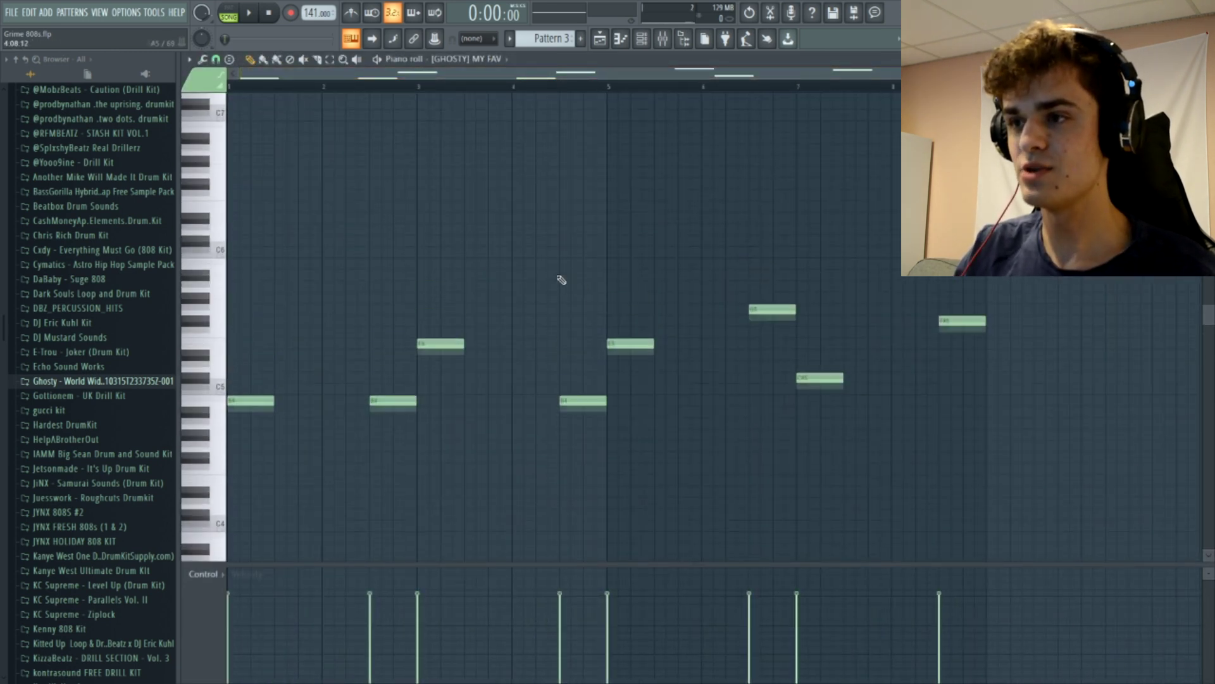
scroll(562, 279, "down", 3)
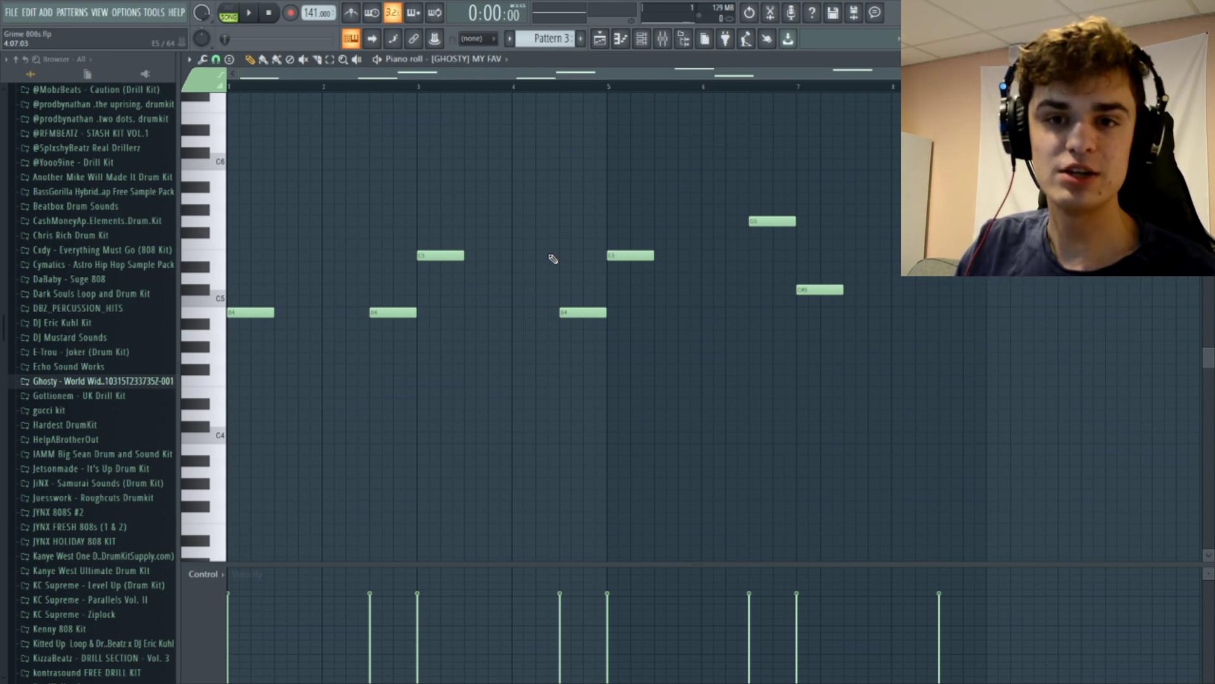
scroll(553, 258, "up", 1)
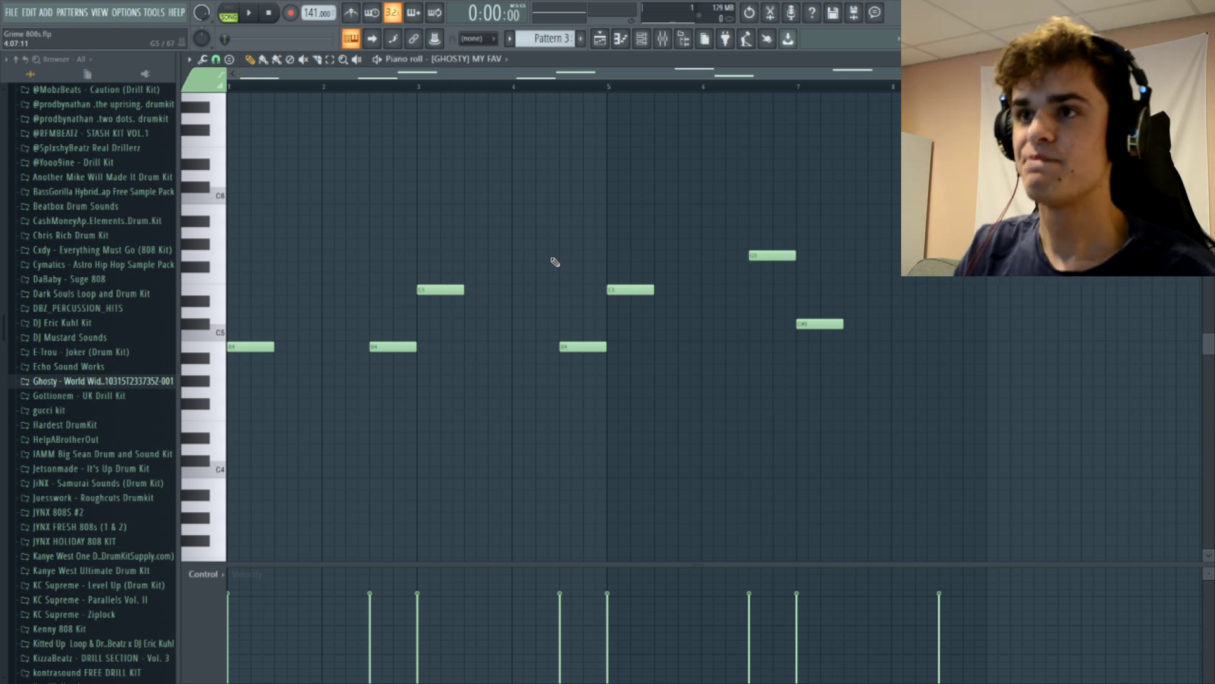
scroll(551, 168, "up", 3)
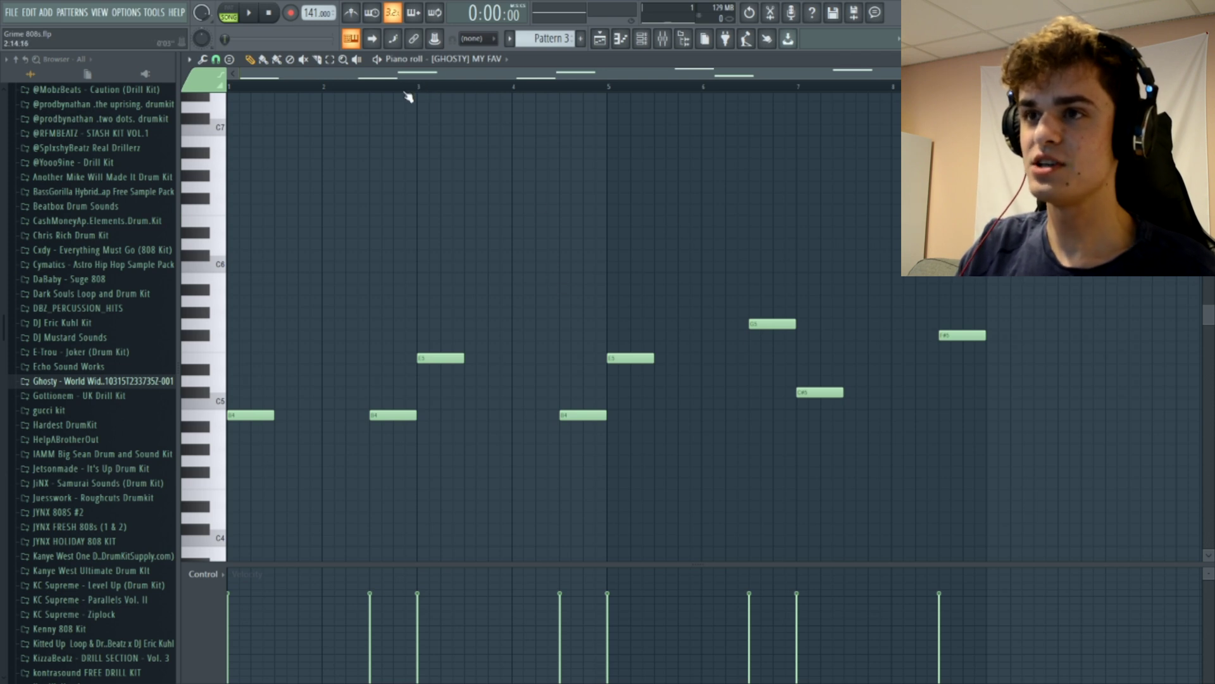
right_click(579, 415)
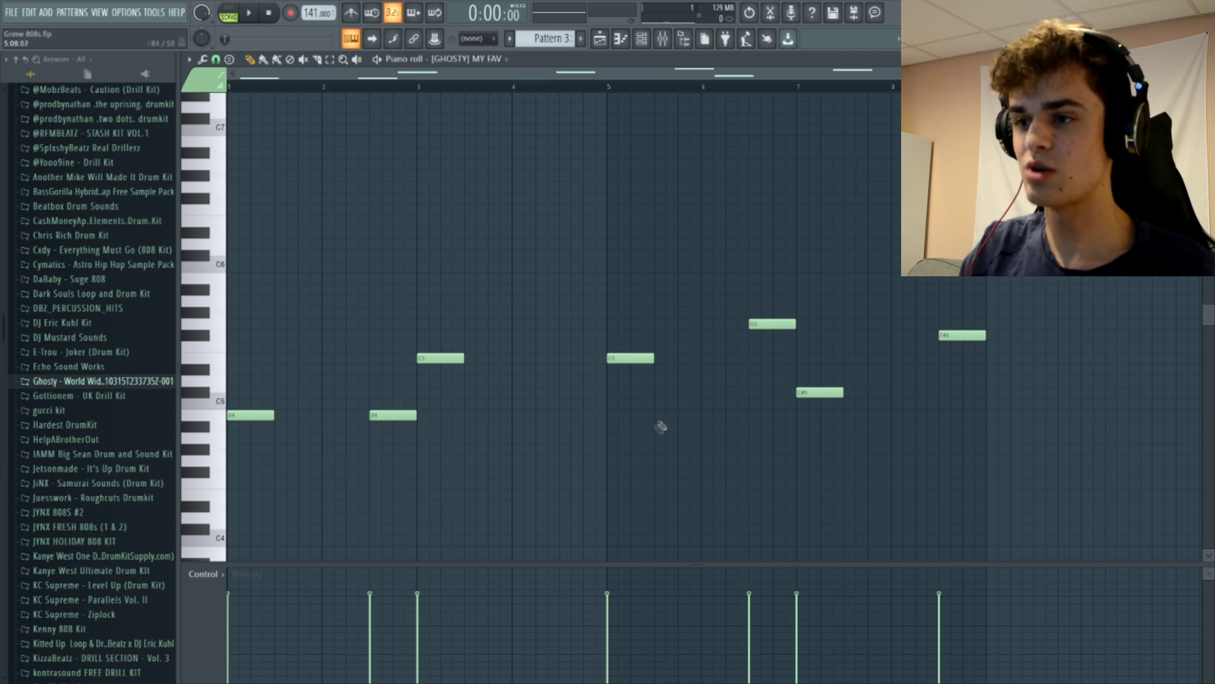
Build a run of six short B4 notes on [GHOSTY] SAUCE PT 2 ending at bar 5, chopping a longer note into four.
left_click(467, 61)
left_click(494, 179)
mouse_move(549, 419)
left_mouse_down()
mouse_move(530, 420)
mouse_move(571, 417)
left_mouse_up()
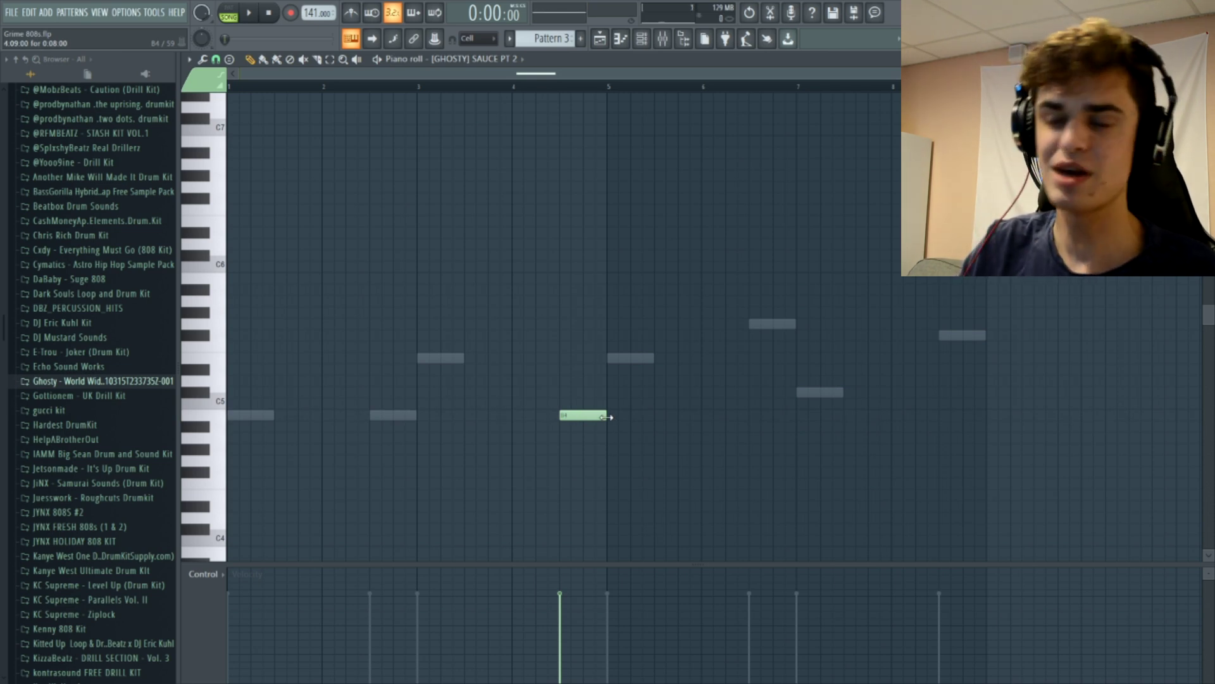
key("ctrl+u")
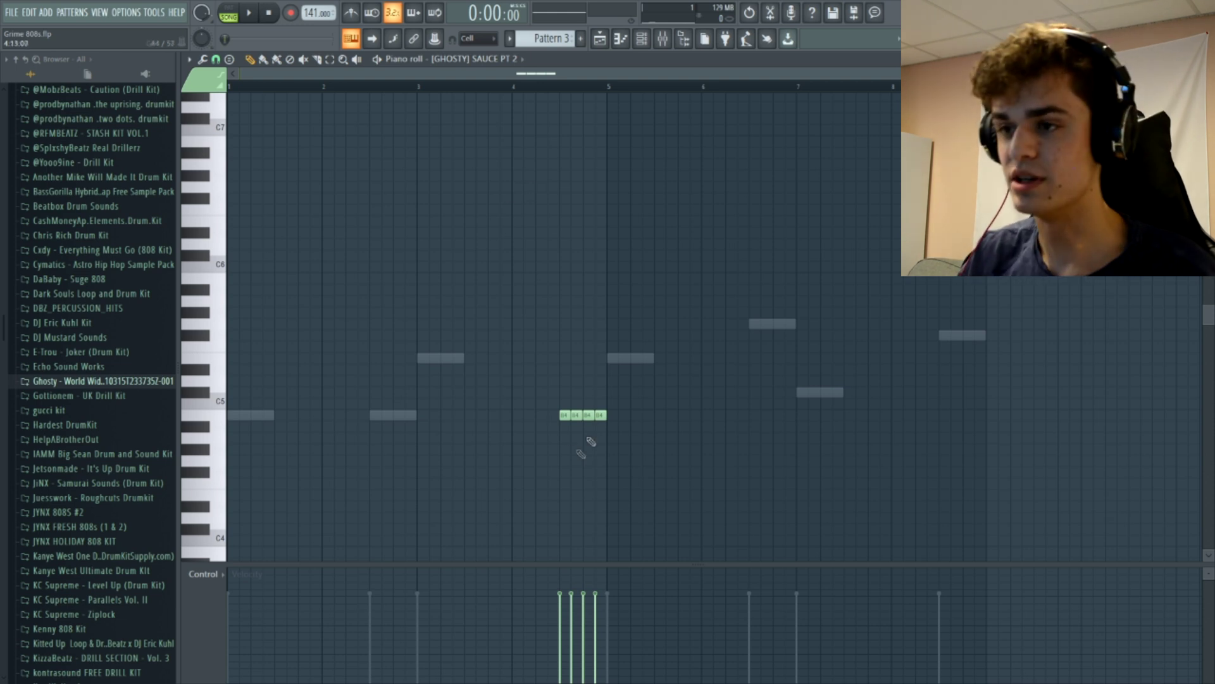
left_click(538, 418)
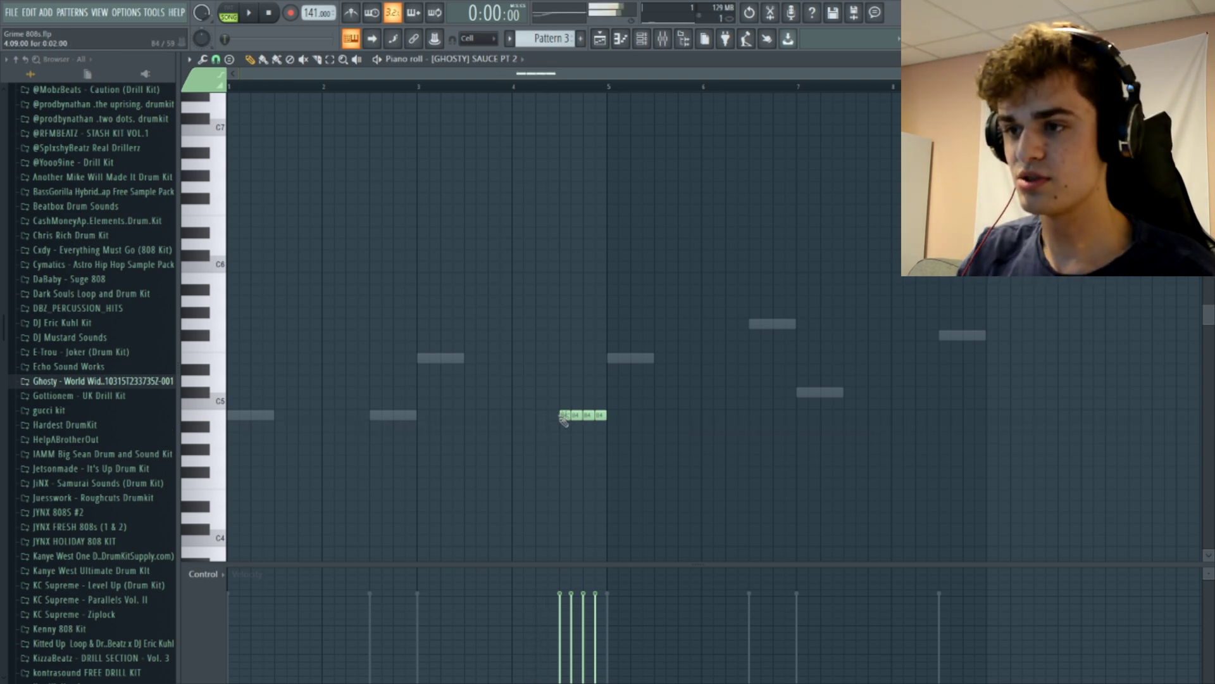
left_click(551, 415)
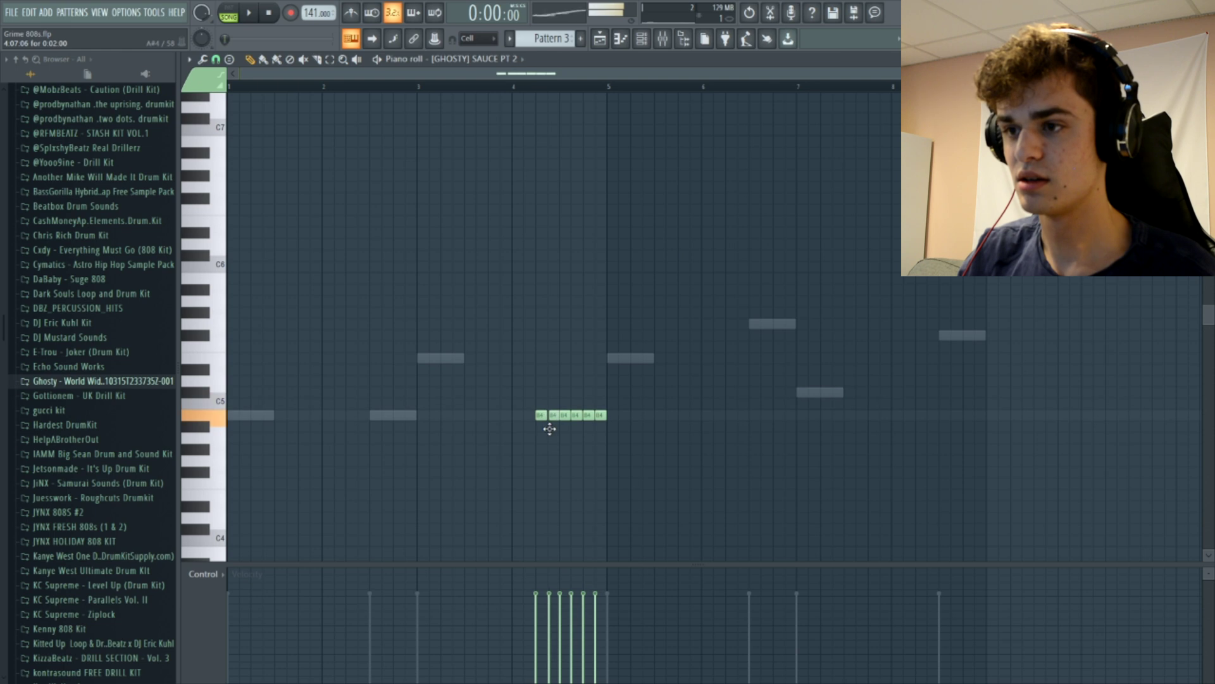
Add a very short B5 slide note above the first B4 note of the SAUCE PT 2 run.
scroll(542, 406, "up", 2)
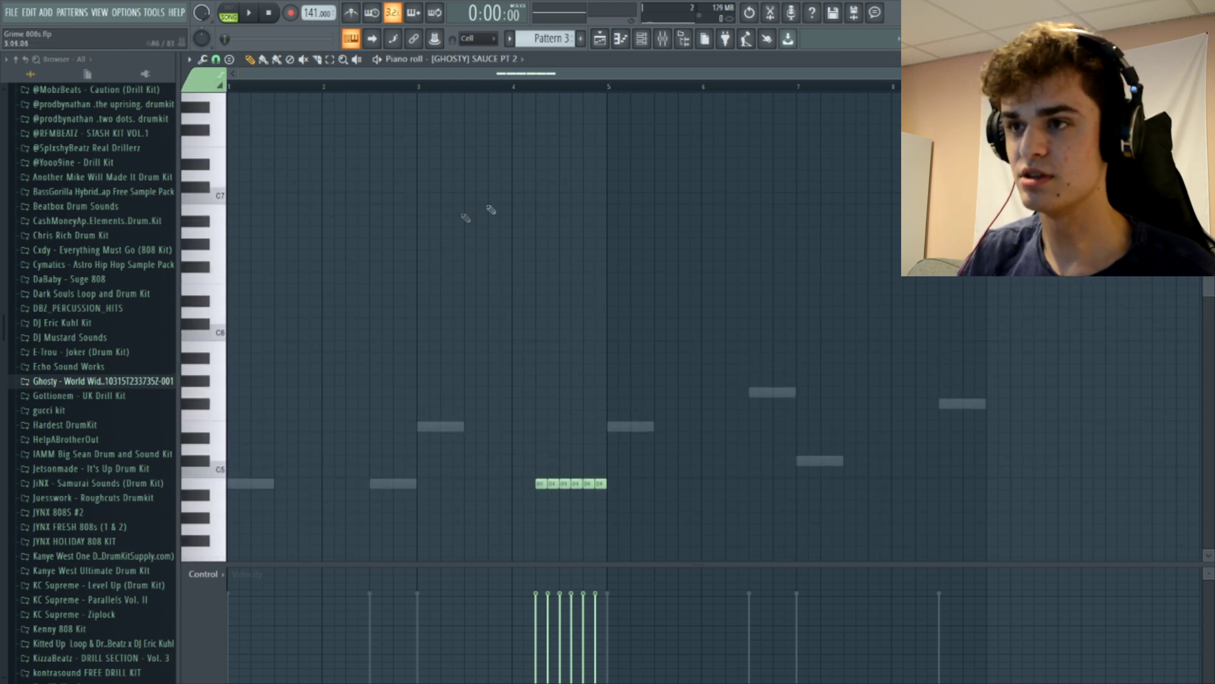
left_click(539, 210)
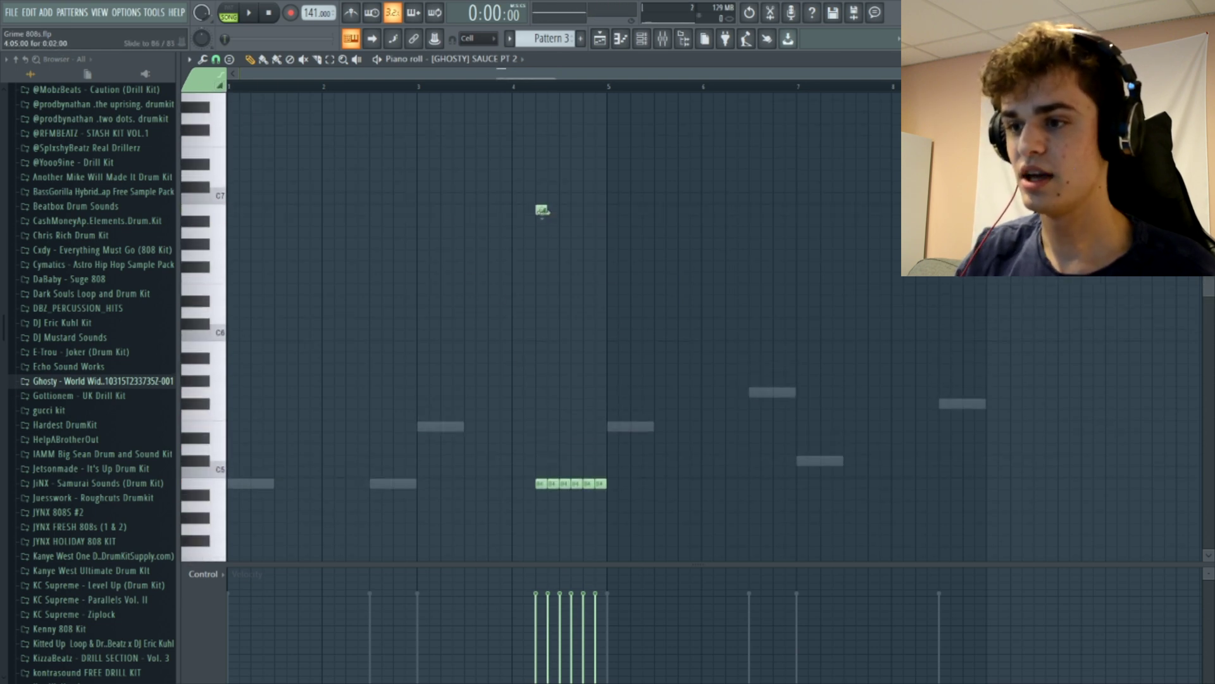
left_click_drag(536, 212, 542, 359)
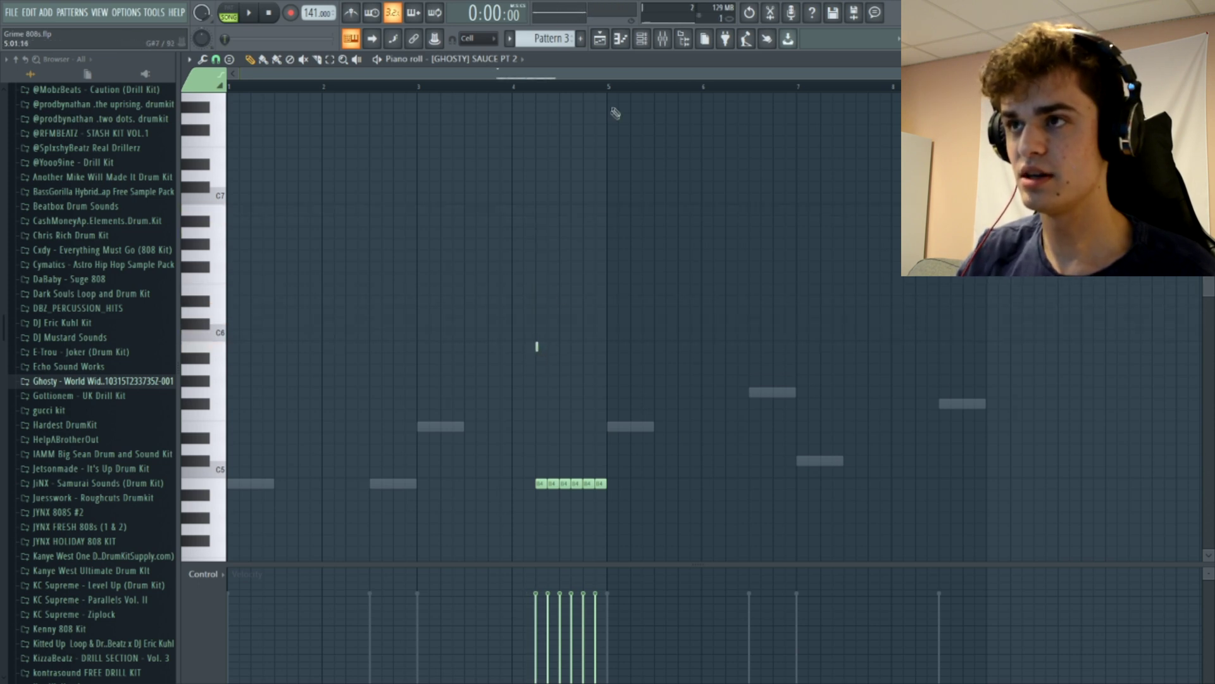
Add short slide notes to the SAUCE PT 2 run, C#6 over the second B4 note and D6 over the fourth, auditioning them.
left_click(599, 39)
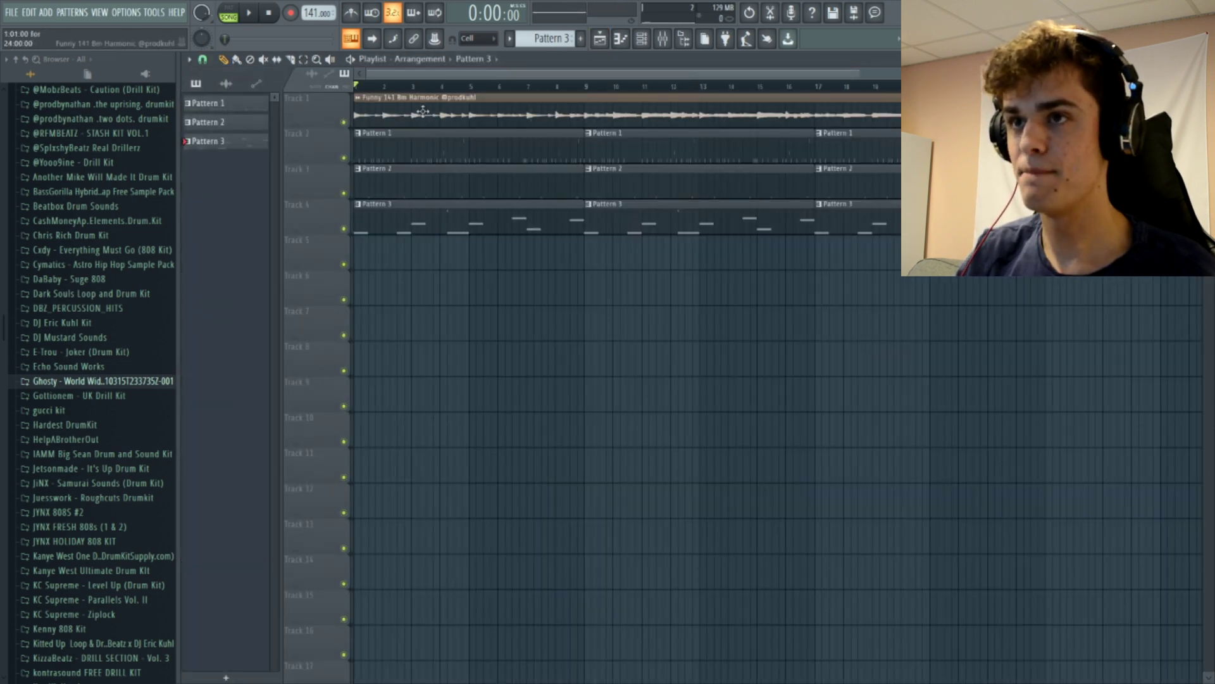
double_click(506, 223)
left_click(437, 59)
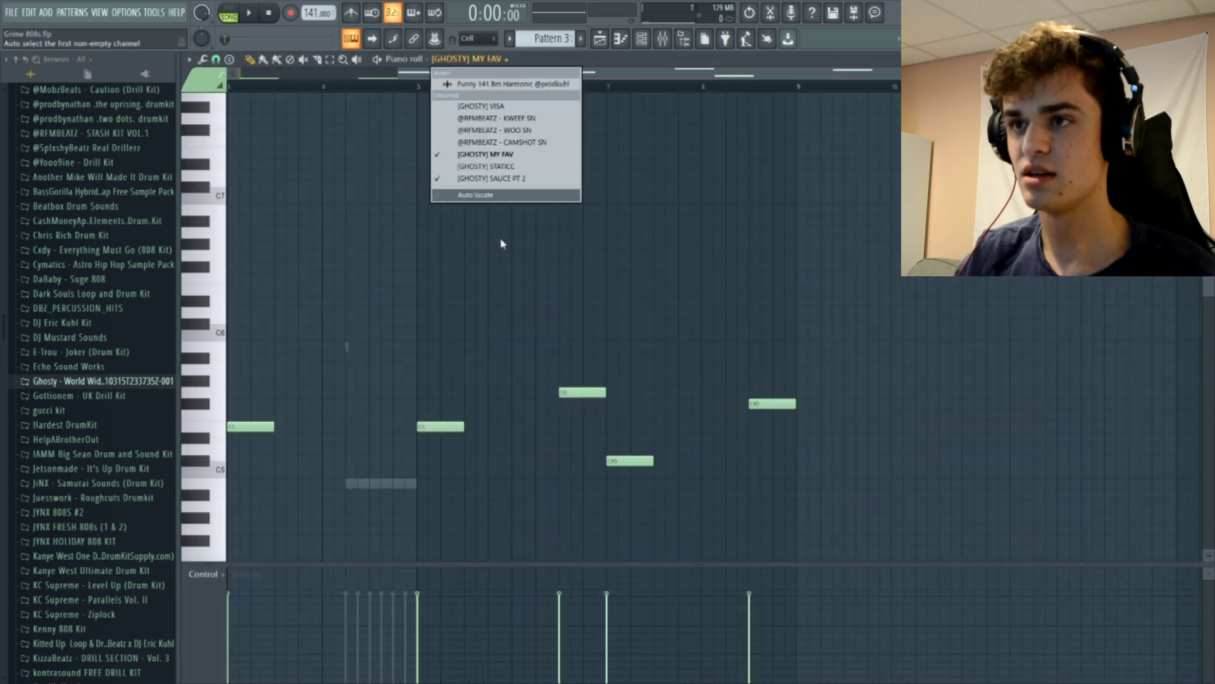
left_click(495, 181)
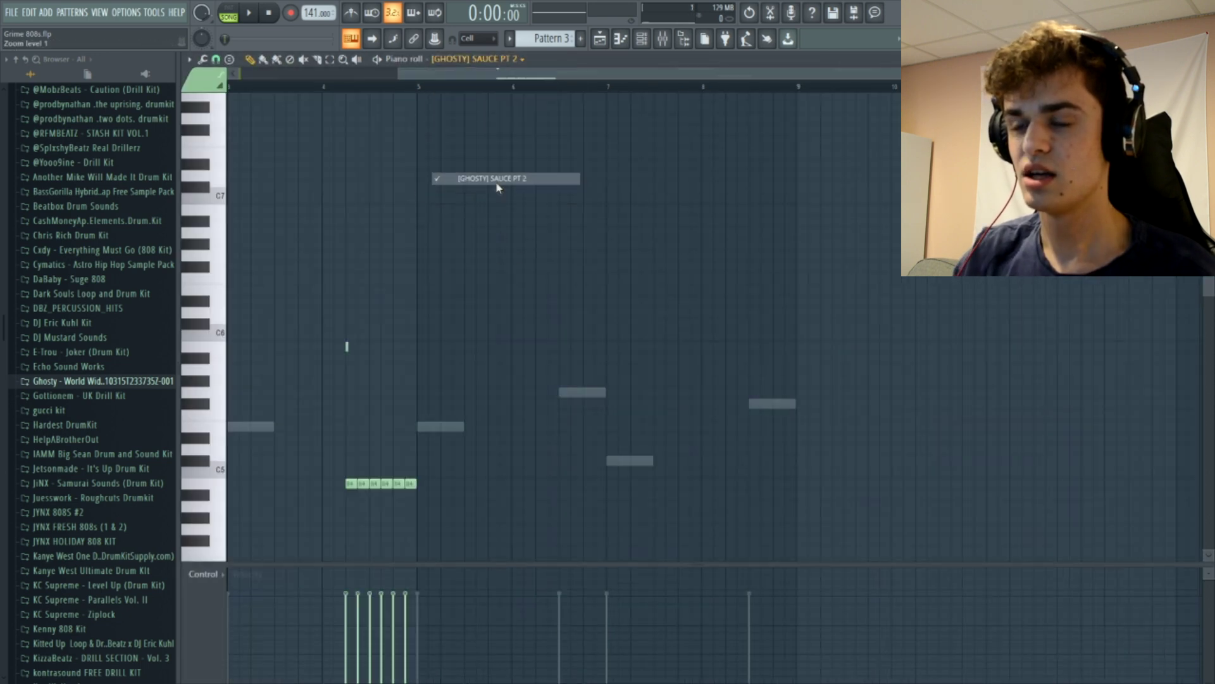
left_click(359, 290)
left_click(335, 86)
key("space")
key("space")
key("space")
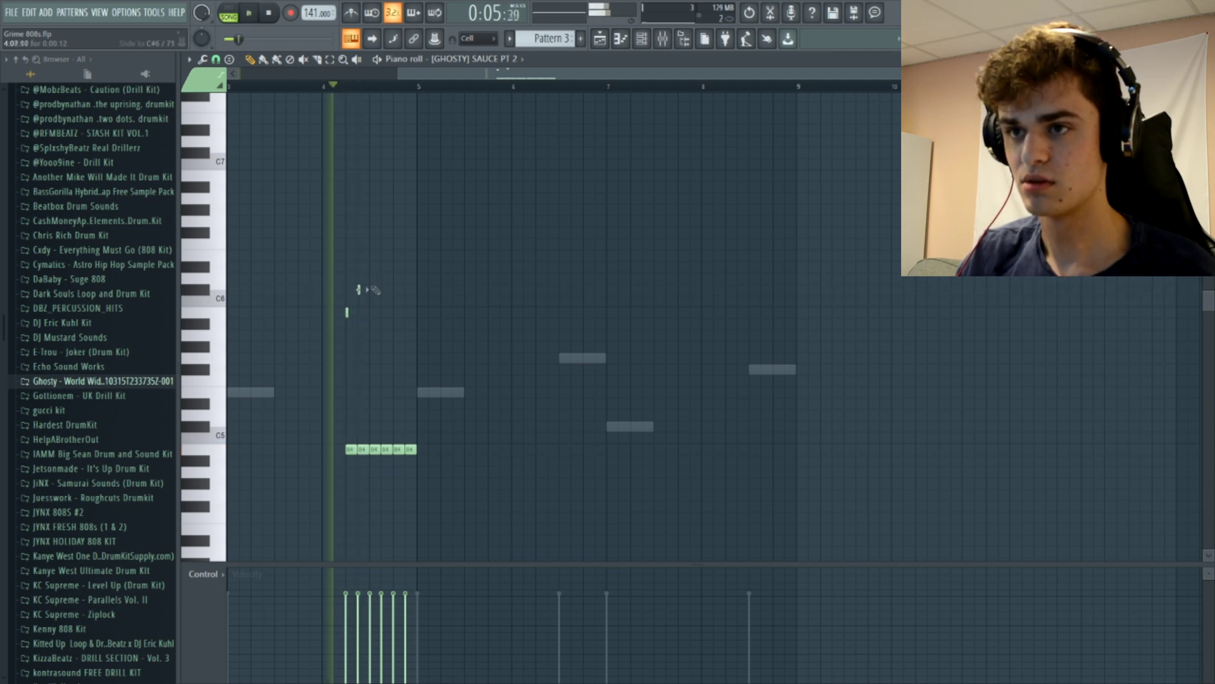
key("space")
left_click(382, 279)
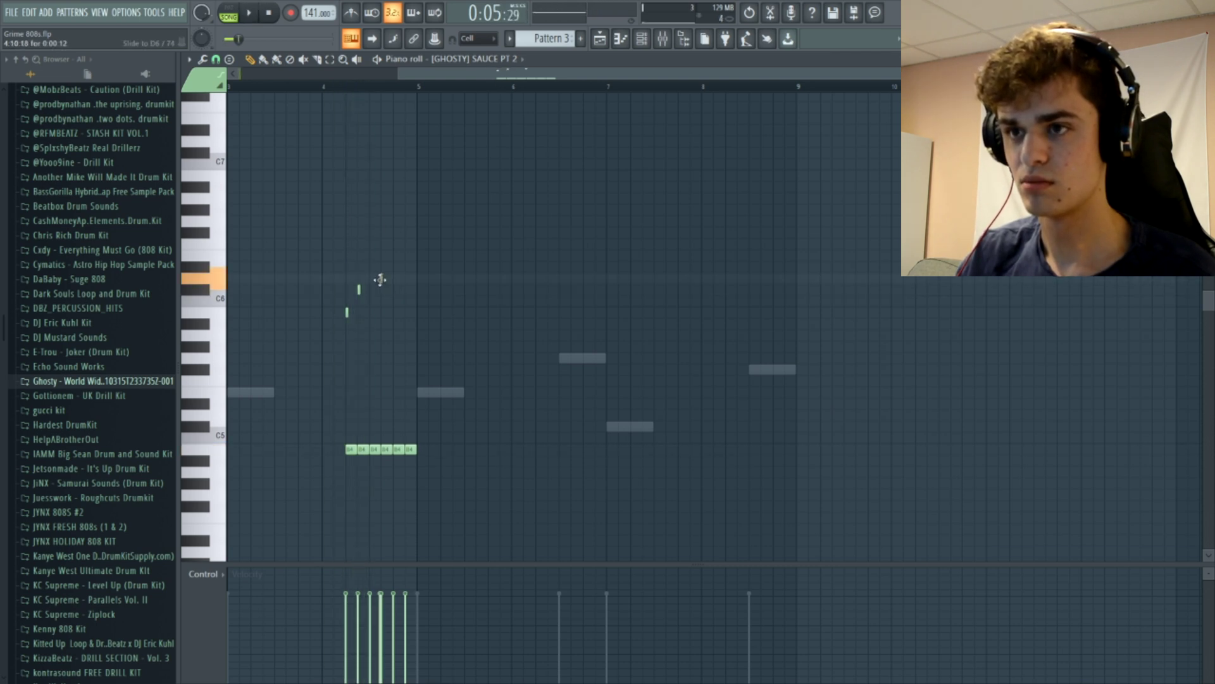
key("space")
left_click(394, 289)
key("space")
key("space")
right_click(395, 293)
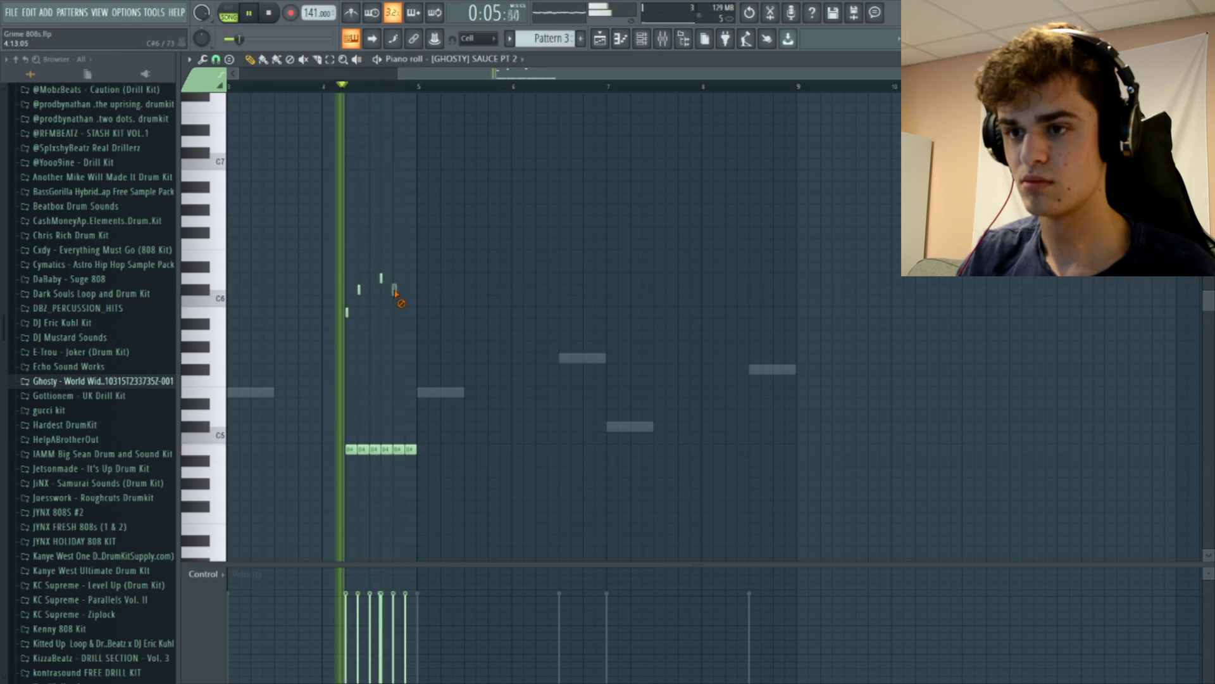
key("space")
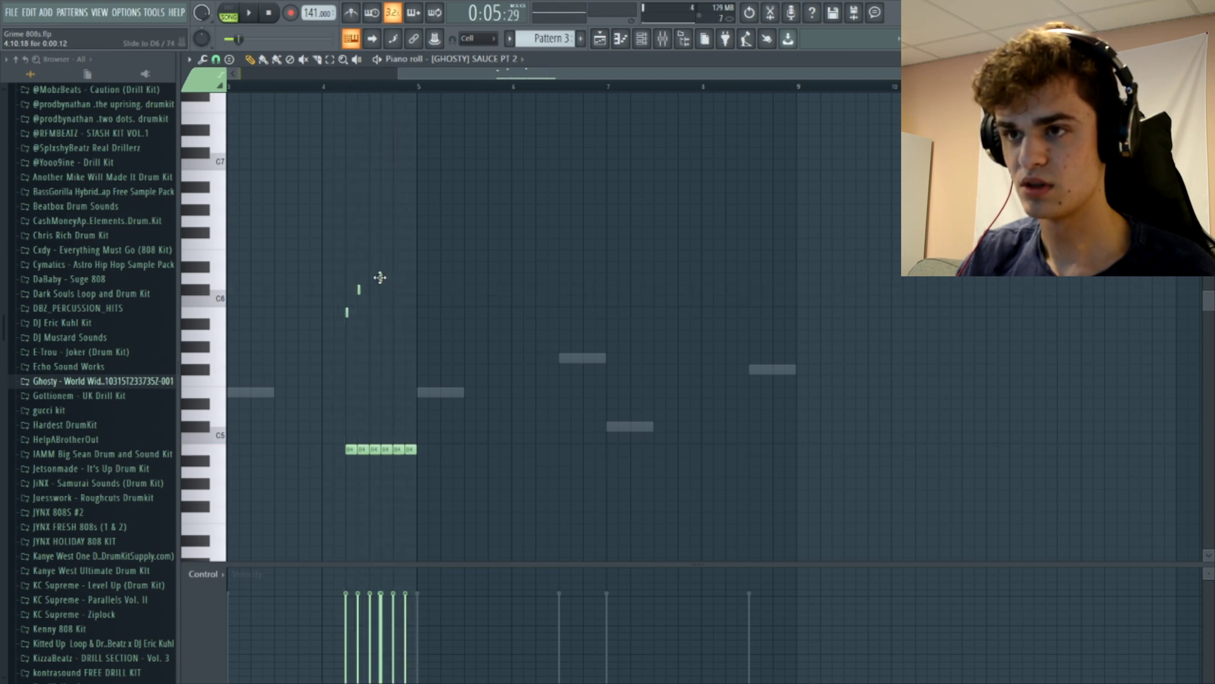
Complete the run's slides with E6 over the third B4 note, C#6 over the fifth and B5 over the sixth, auditioning the result.
key("space")
key("space")
left_click(370, 255)
key("space")
key("space")
left_click(395, 290)
left_click(406, 312)
key("space")
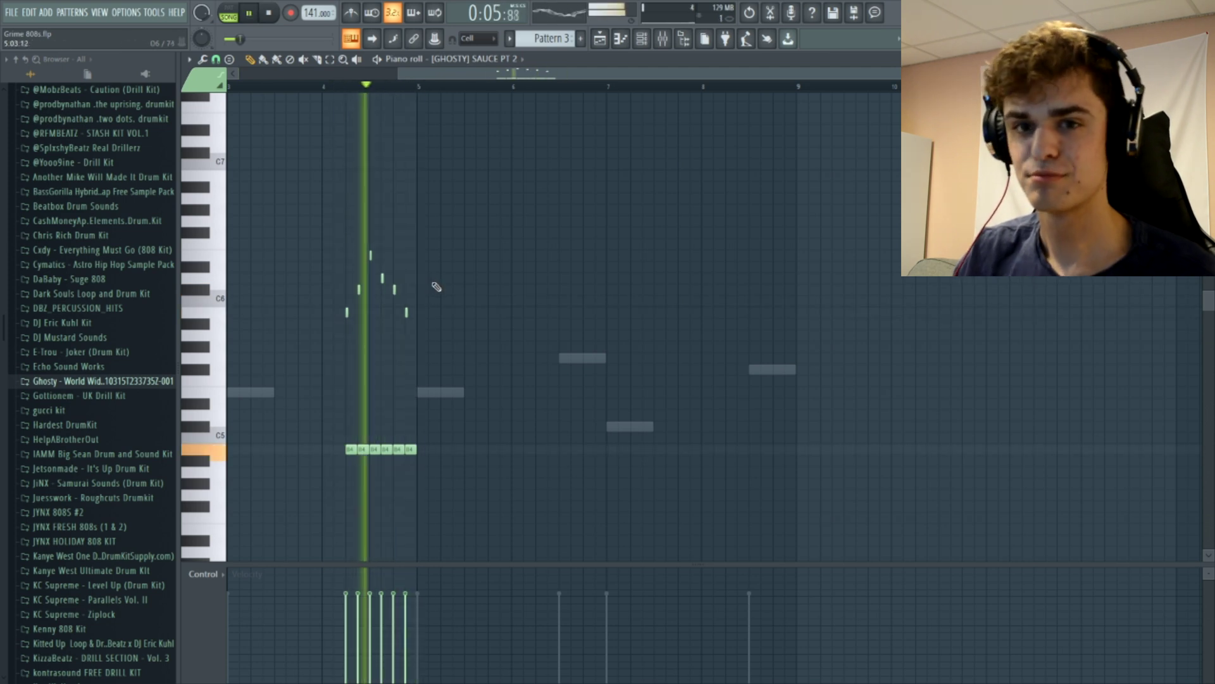
key("space")
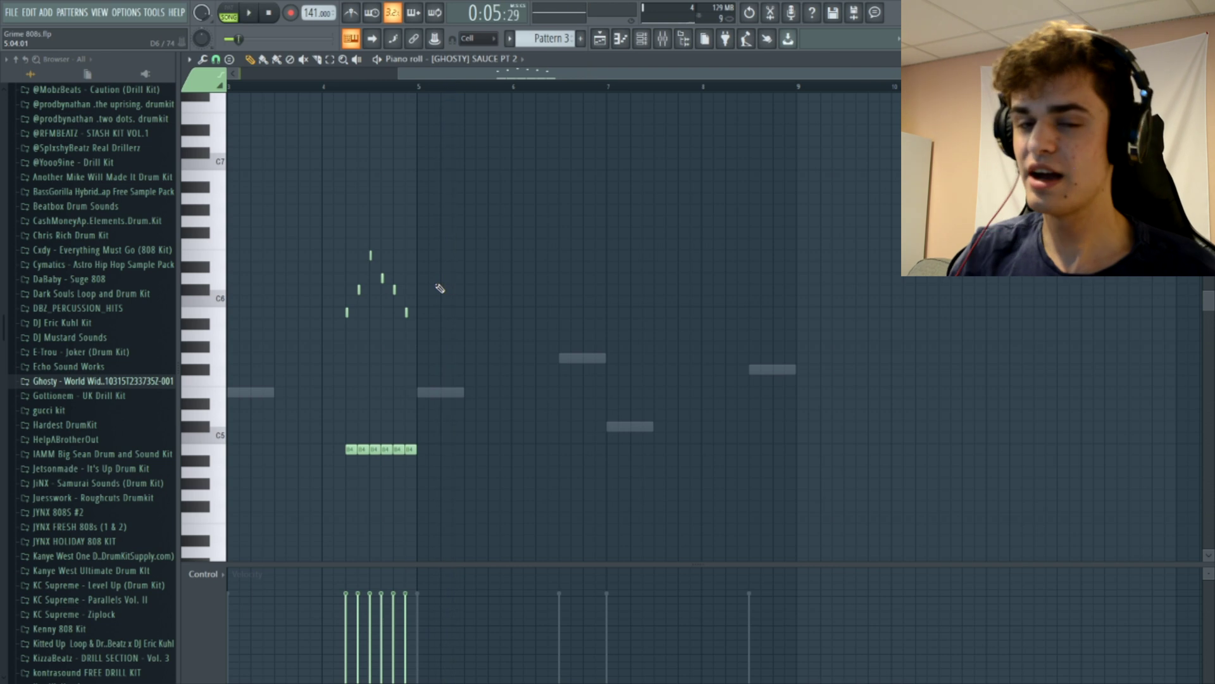
Play the arrangement from bar 3 to hear the SAUCE PT 2 slide run in context.
left_click_drag(496, 75, 391, 88)
left_click(357, 87)
key("space")
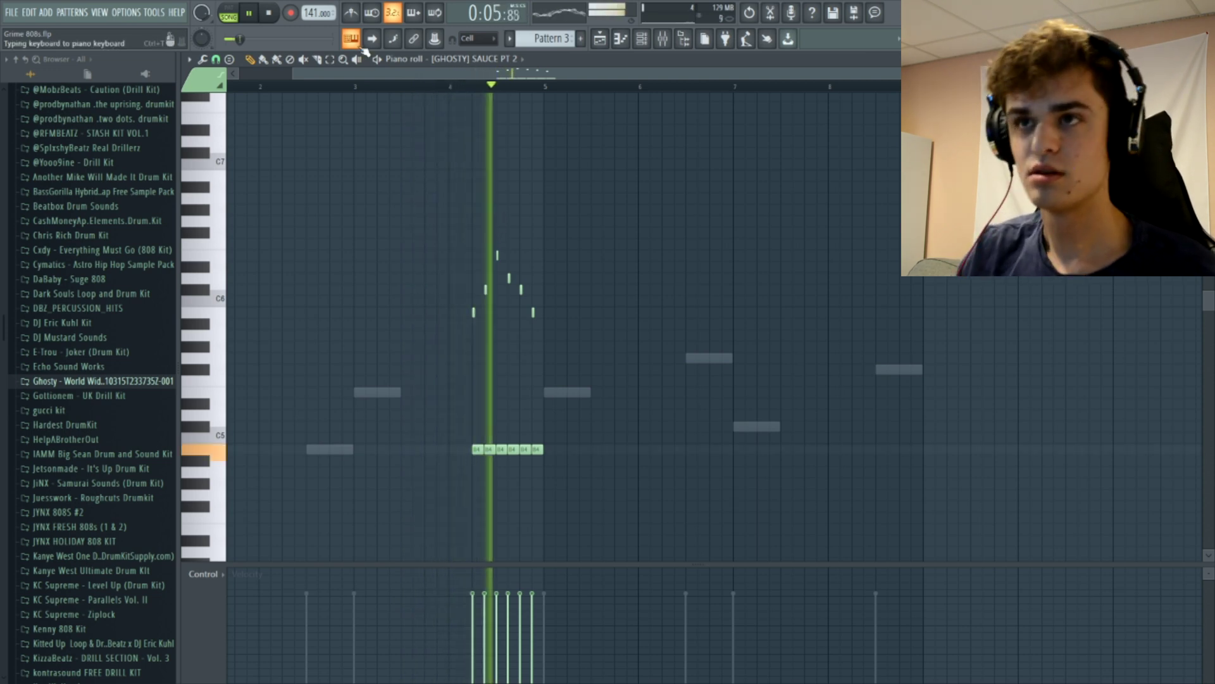
key("space")
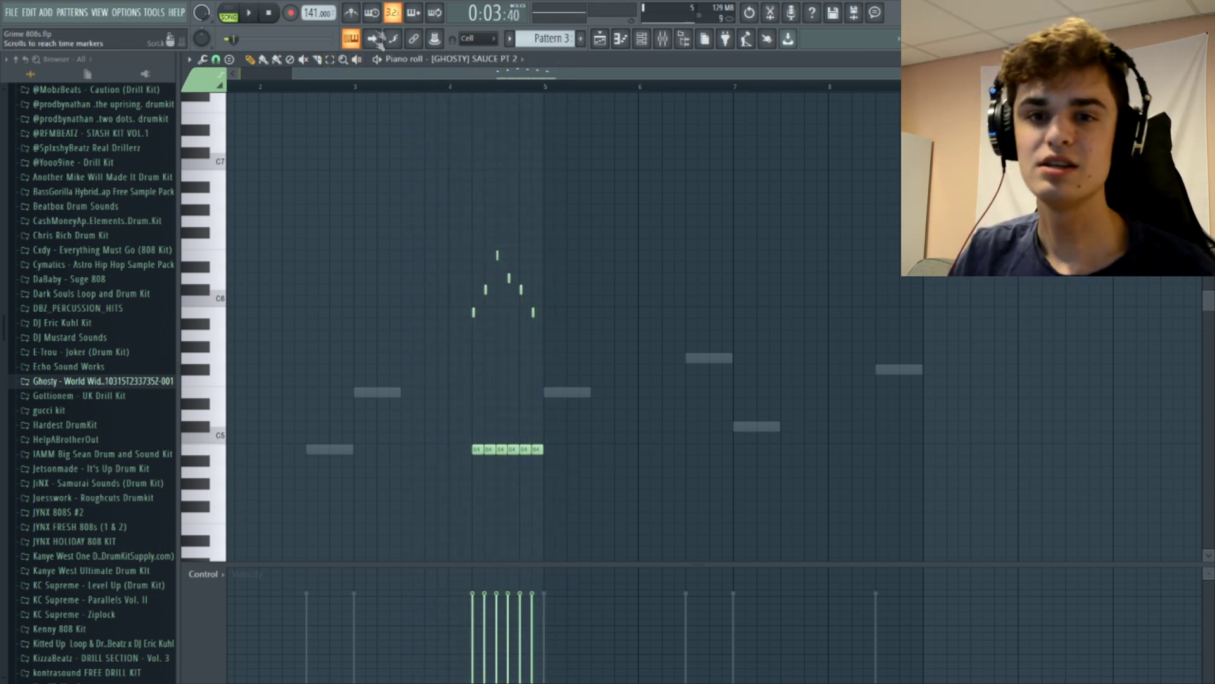
Switch the piano roll to the [GHOSTY] STATICC channel.
scroll(593, 99, "right", 2)
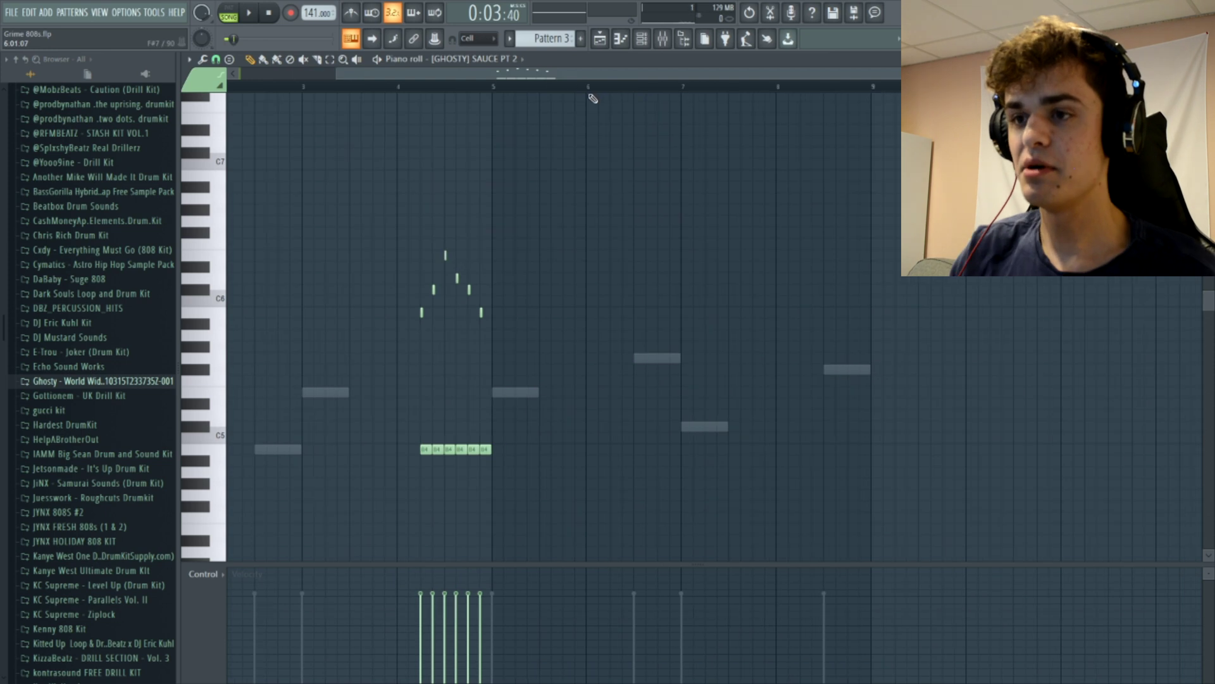
left_click(523, 58)
left_click(465, 166)
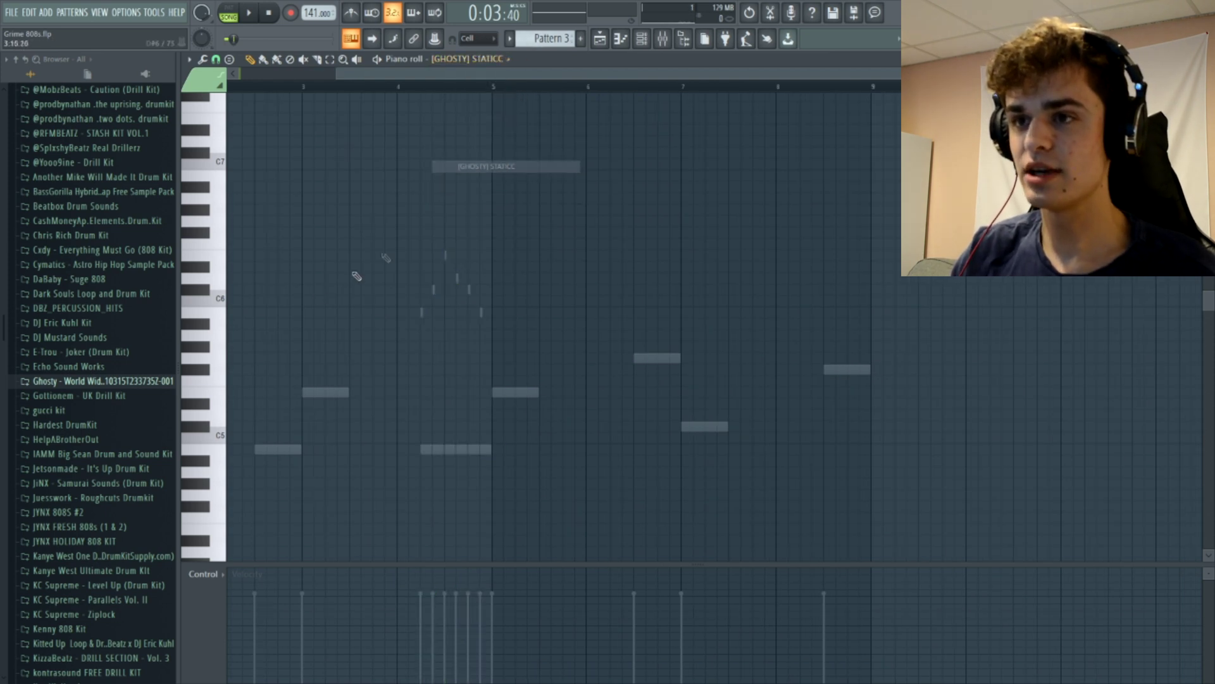
left_click(354, 345)
left_click_drag(355, 345, 386, 366)
right_click(386, 358)
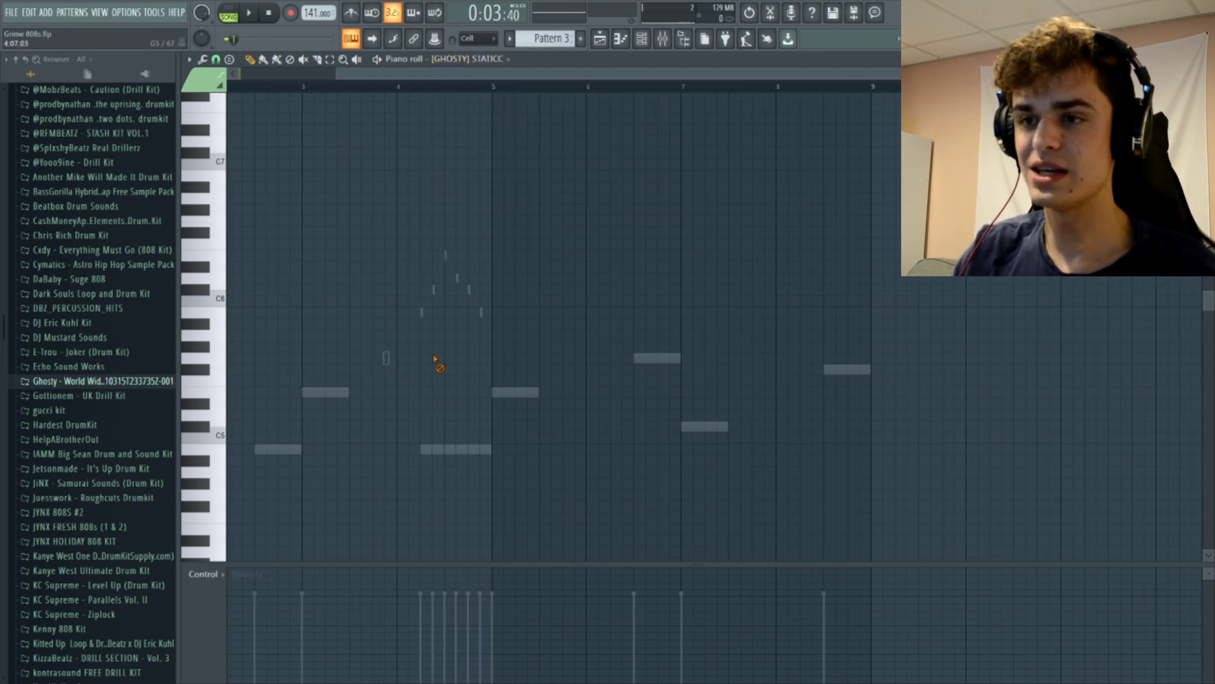
Audition the STATICC 808 and add Fruity Parametric EQ 2 to its mixer track, Insert 7.
key("F9")
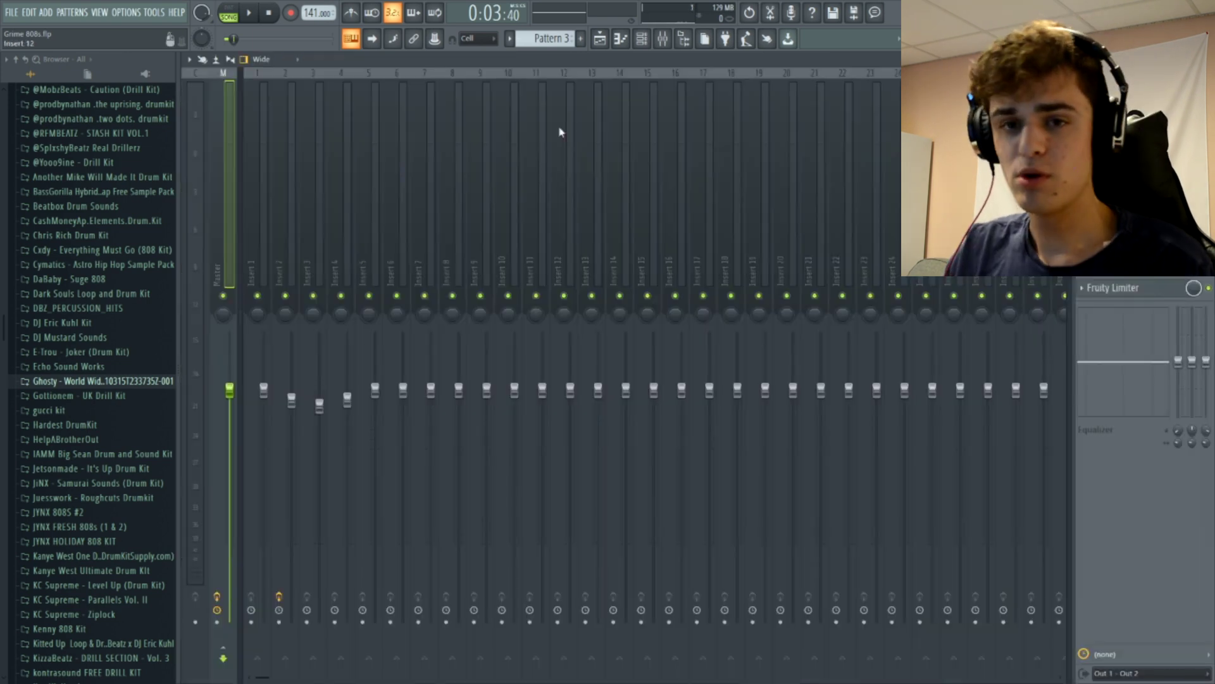
key("z")
left_click(429, 218)
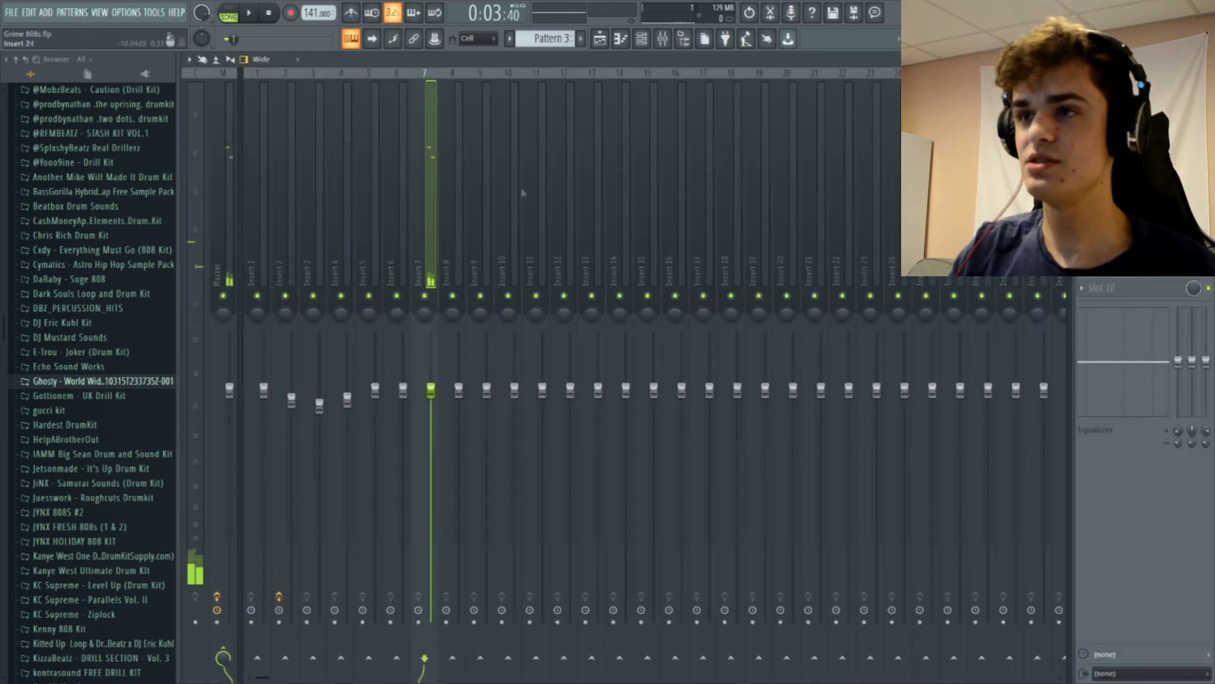
left_click(1101, 287)
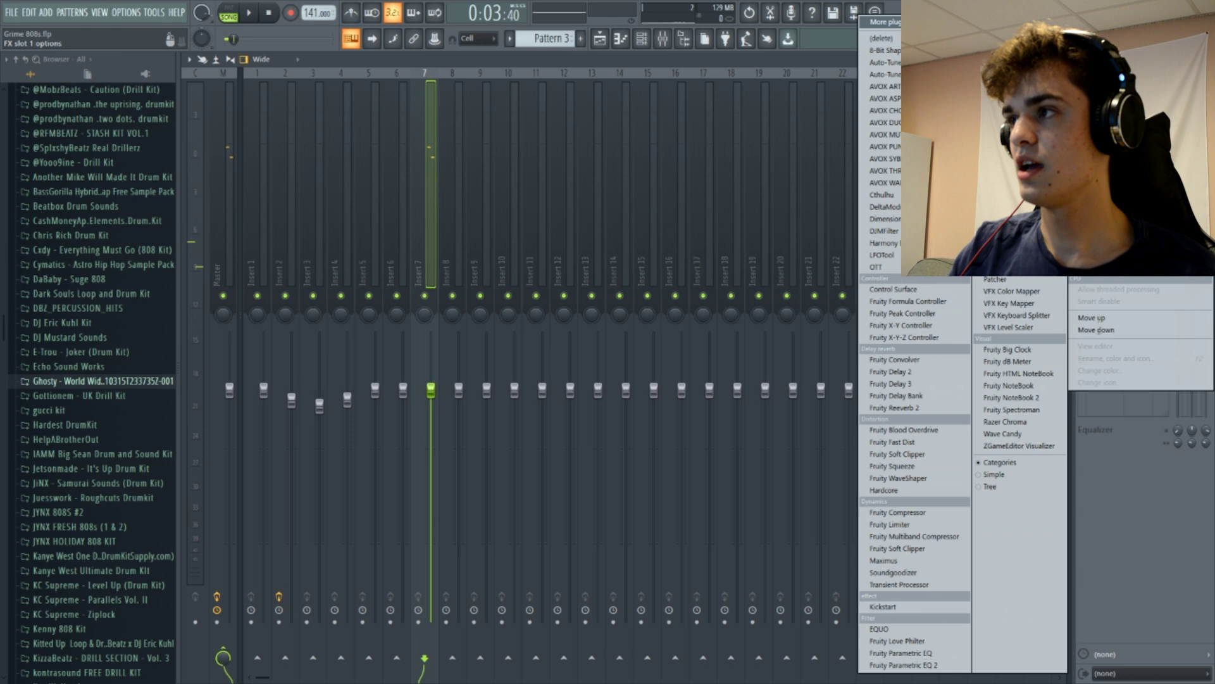
left_click(923, 668)
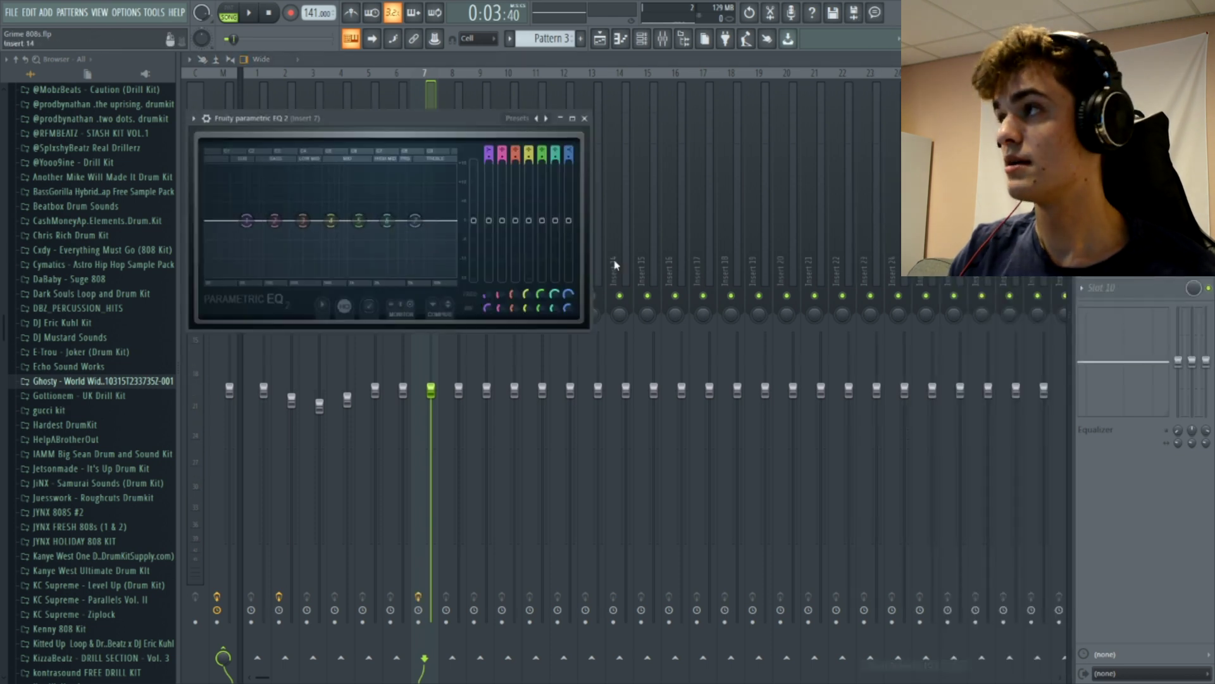
Load the EQ's 20Hz - 18kHz cut preset and pull the low and high cutoffs inward to leave only a midrange band.
right_click(536, 118)
left_click(548, 153)
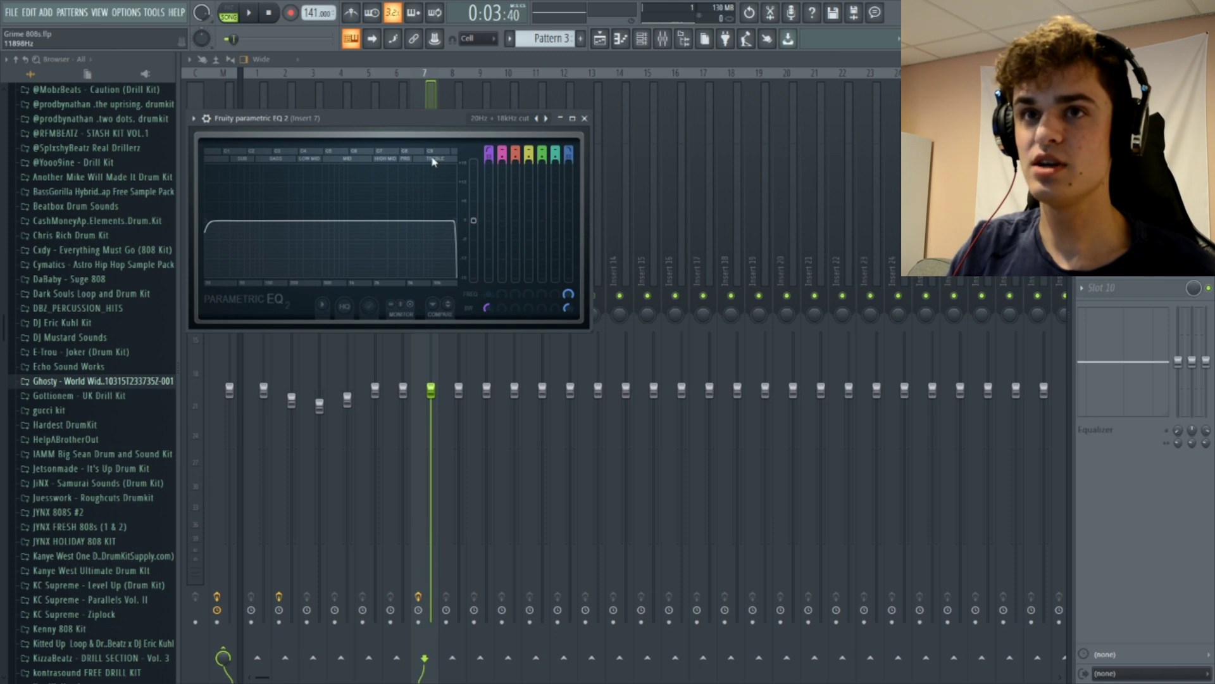
left_click_drag(230, 219, 318, 219)
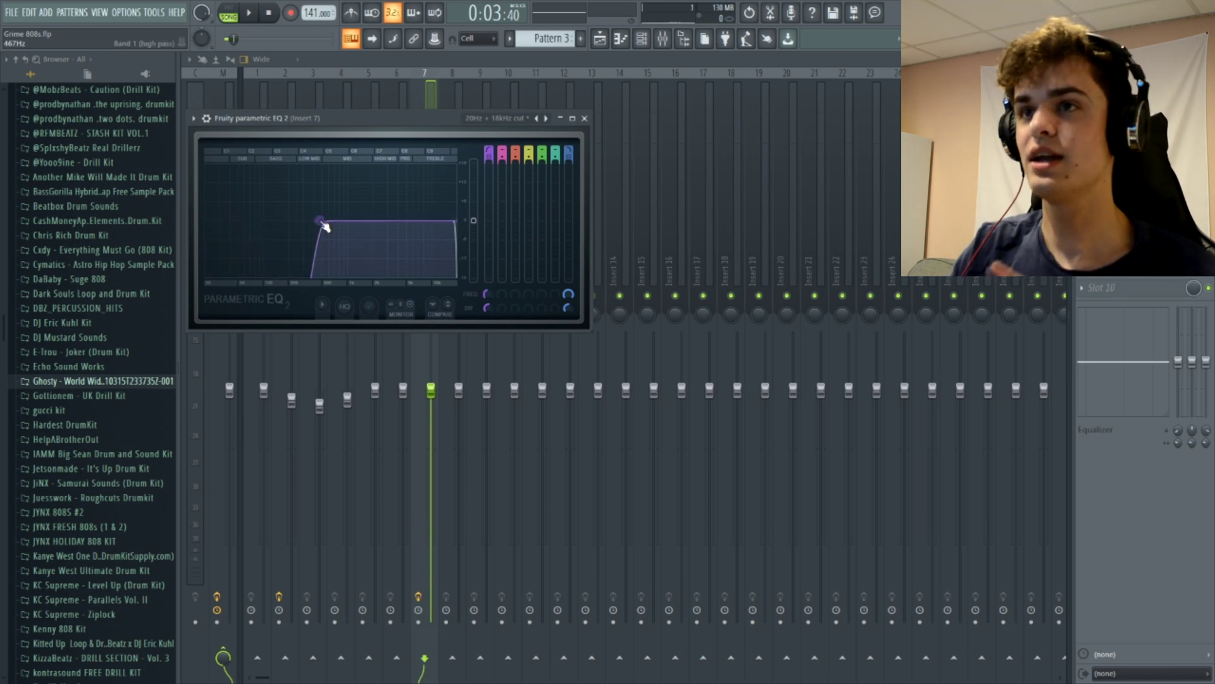
left_click(652, 38)
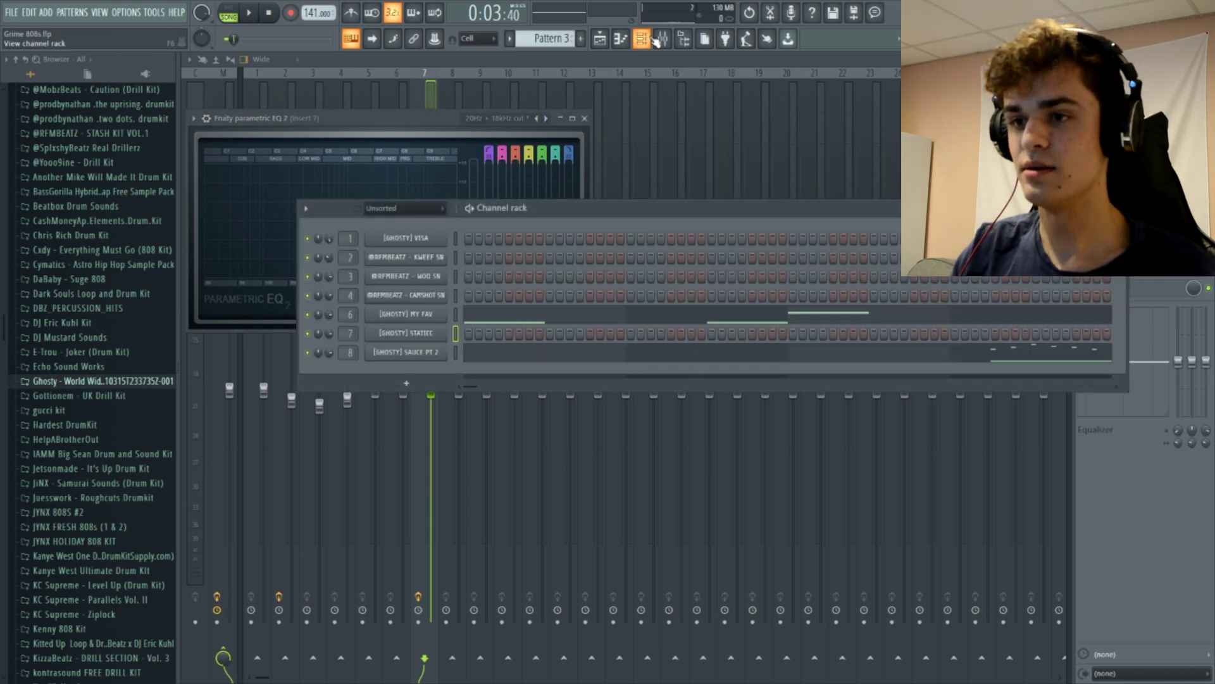
left_click(650, 39)
left_click_drag(451, 220, 414, 220)
left_click_drag(320, 220, 299, 221)
mouse_move(413, 222)
left_mouse_down()
mouse_move(365, 221)
mouse_move(390, 223)
left_mouse_up()
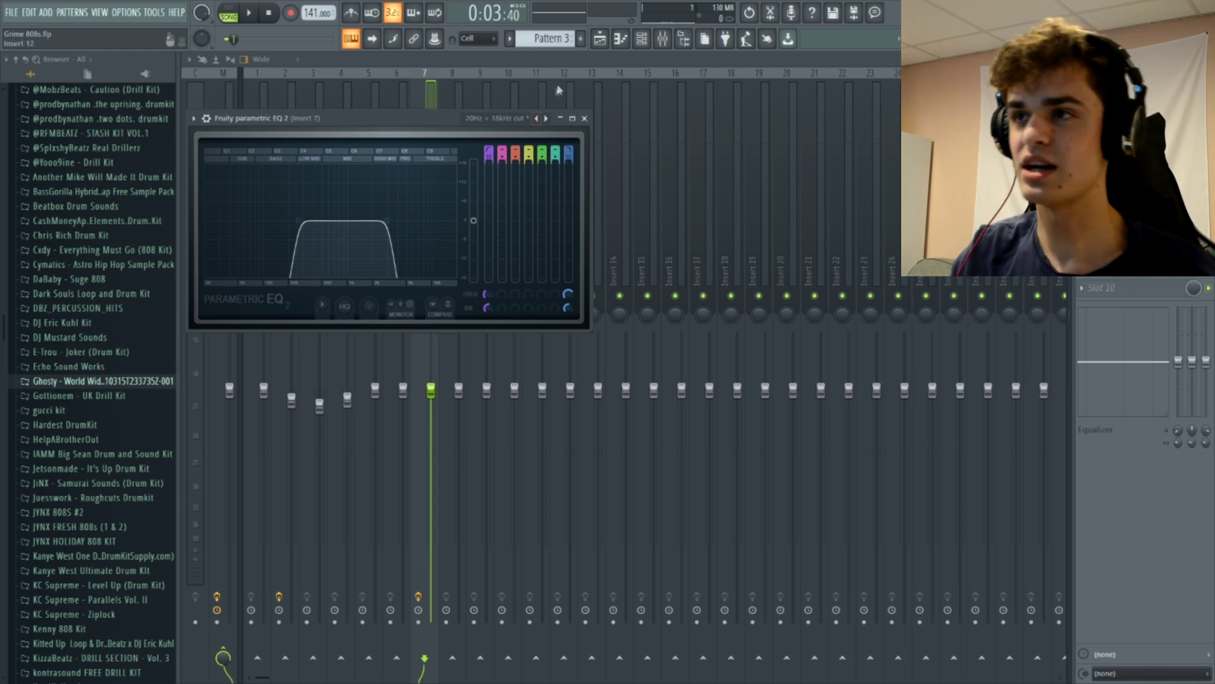
Reopen Pattern 3's notes from the playlist and bring up the [GHOSTY] STATICC channel around bars 3 to 5.
left_click(607, 44)
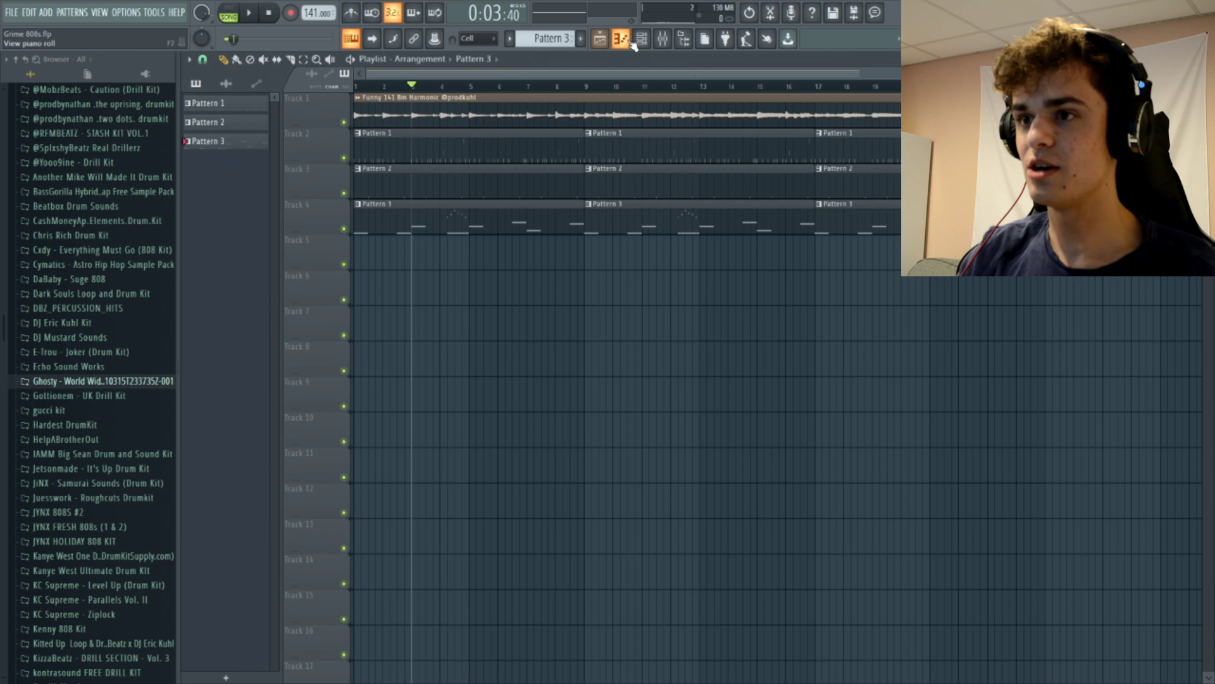
double_click(448, 220)
left_click_drag(538, 75, 380, 96)
left_click(484, 59)
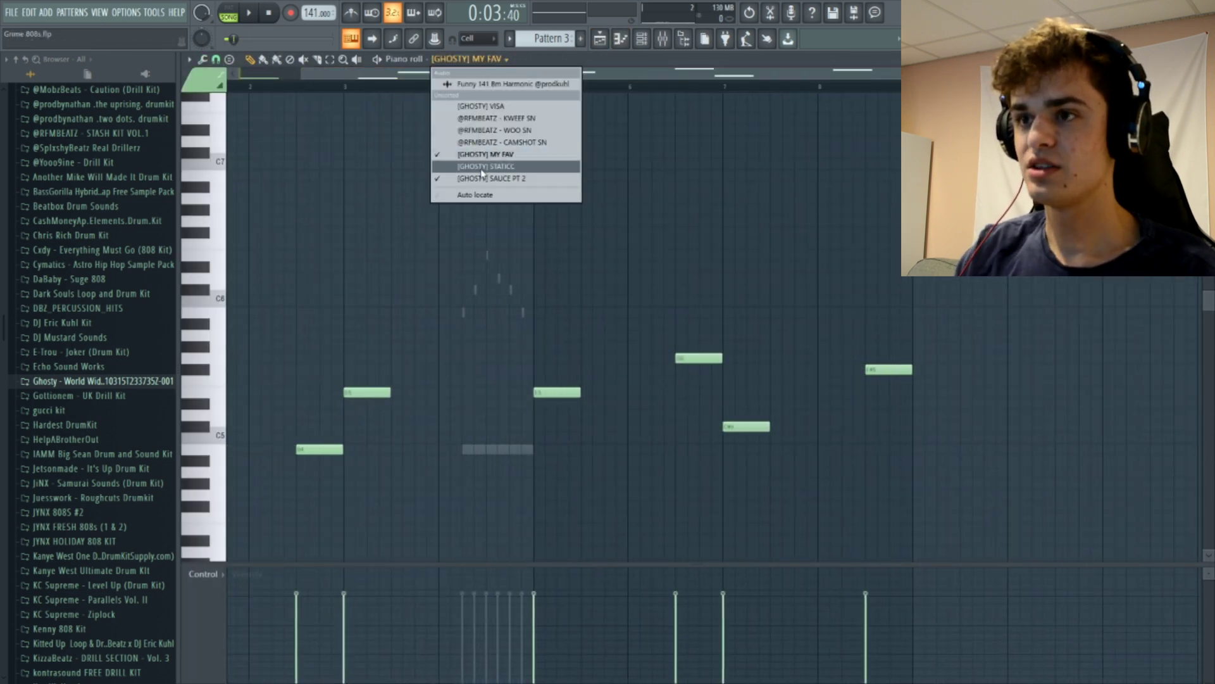
left_click(491, 169)
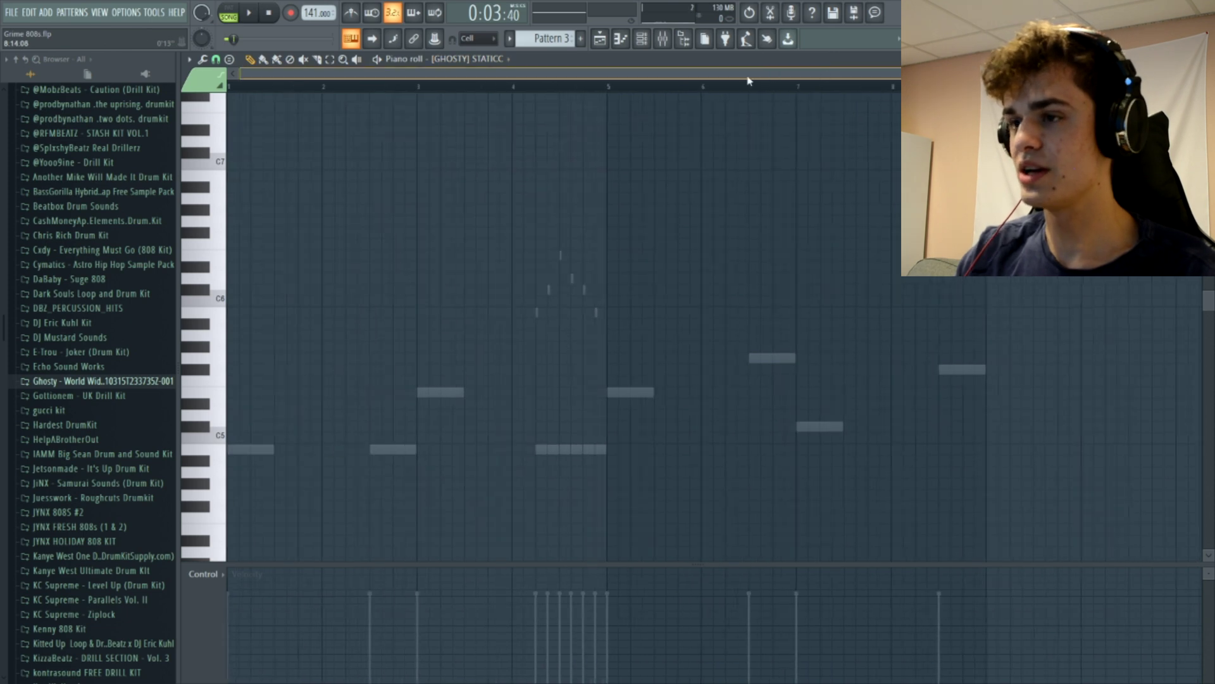
left_click_drag(242, 74, 343, 105)
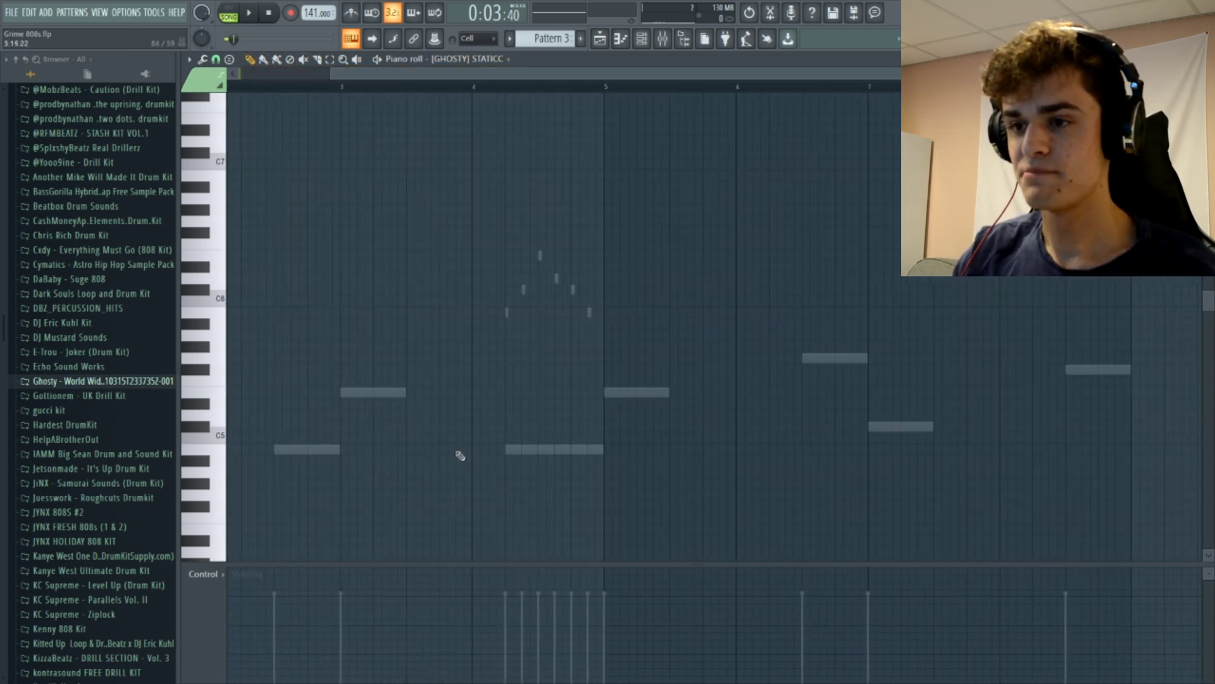
left_click(457, 451)
right_click(458, 450)
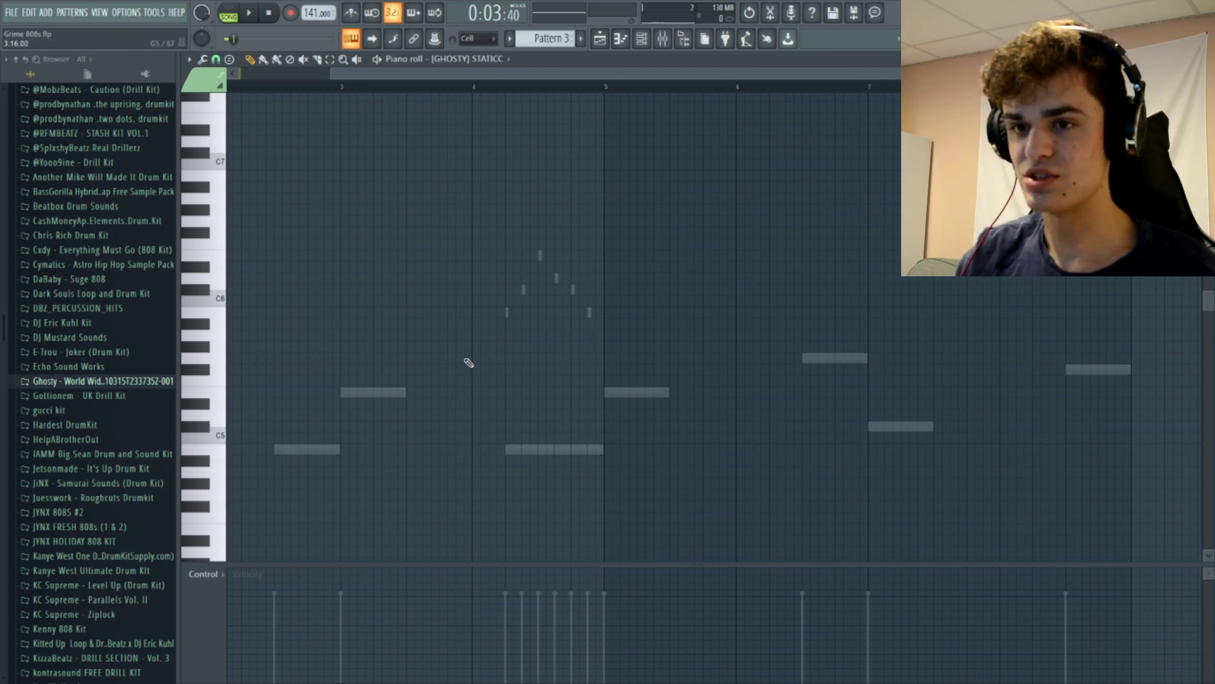
left_click(457, 452)
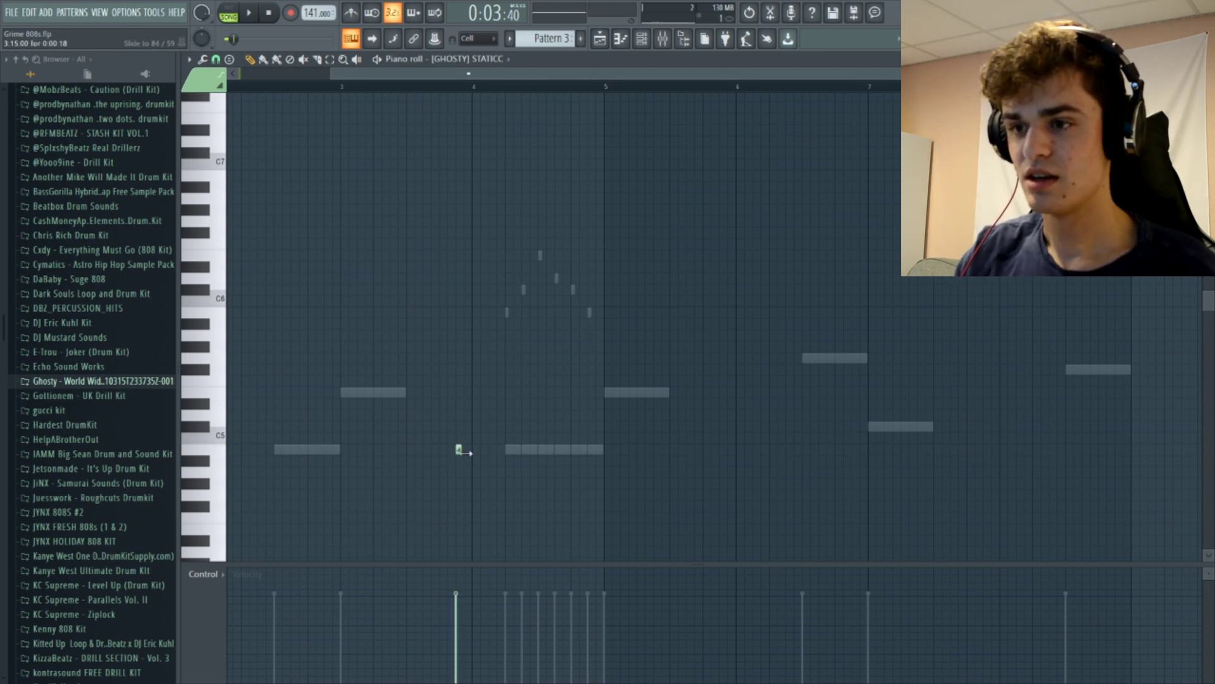
key("space")
right_click(458, 450)
Place four short B4 notes on the STATICC channel at 3.13, 3.15, 4.01 and 4.03, and audition them.
left_click(477, 450)
left_click(445, 450)
left_click(460, 450)
left_click(492, 450)
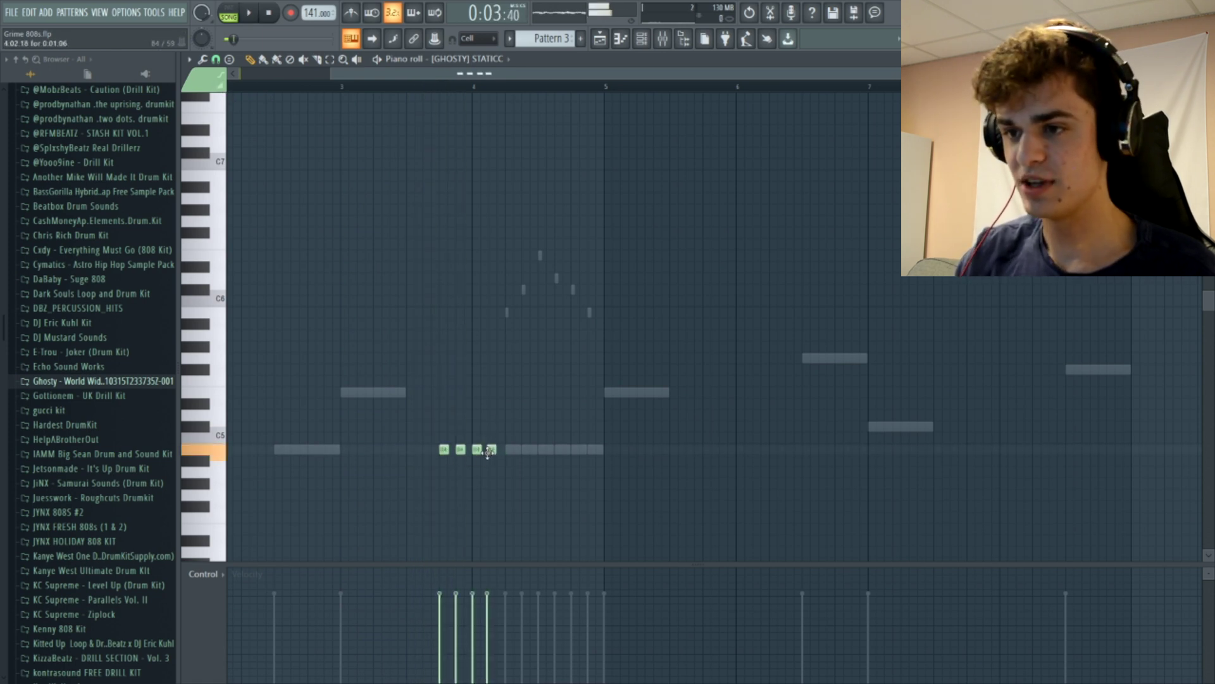
key("space")
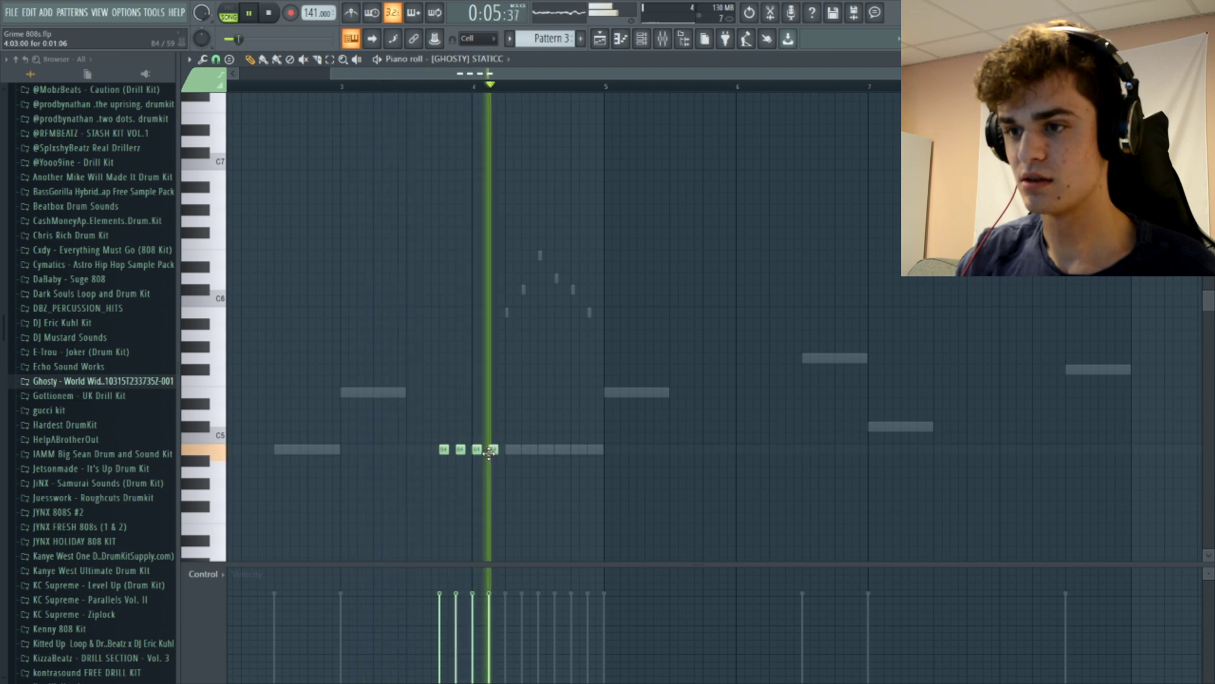
key("space")
Add very short slide notes above the STATICC hits, B5 over the first and C#6 over the second, auditioning them.
mouse_move(464, 210)
left_mouse_down()
mouse_move(448, 177)
mouse_move(431, 179)
mouse_move(446, 178)
left_mouse_up()
key("space")
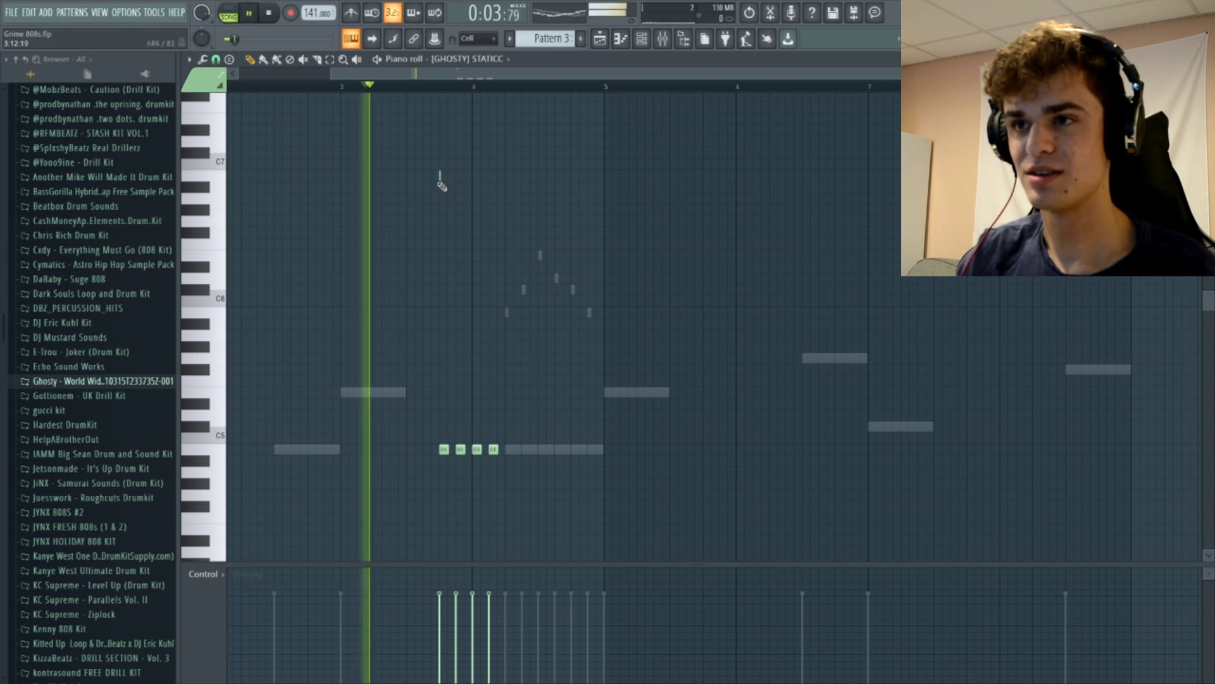
key("space")
left_click(439, 175)
left_click_drag(440, 178, 455, 291)
key("space")
key("space")
Complete the STATICC slides with D6 over the third hit and C#6 over the fourth, and audition the result.
left_click(473, 278)
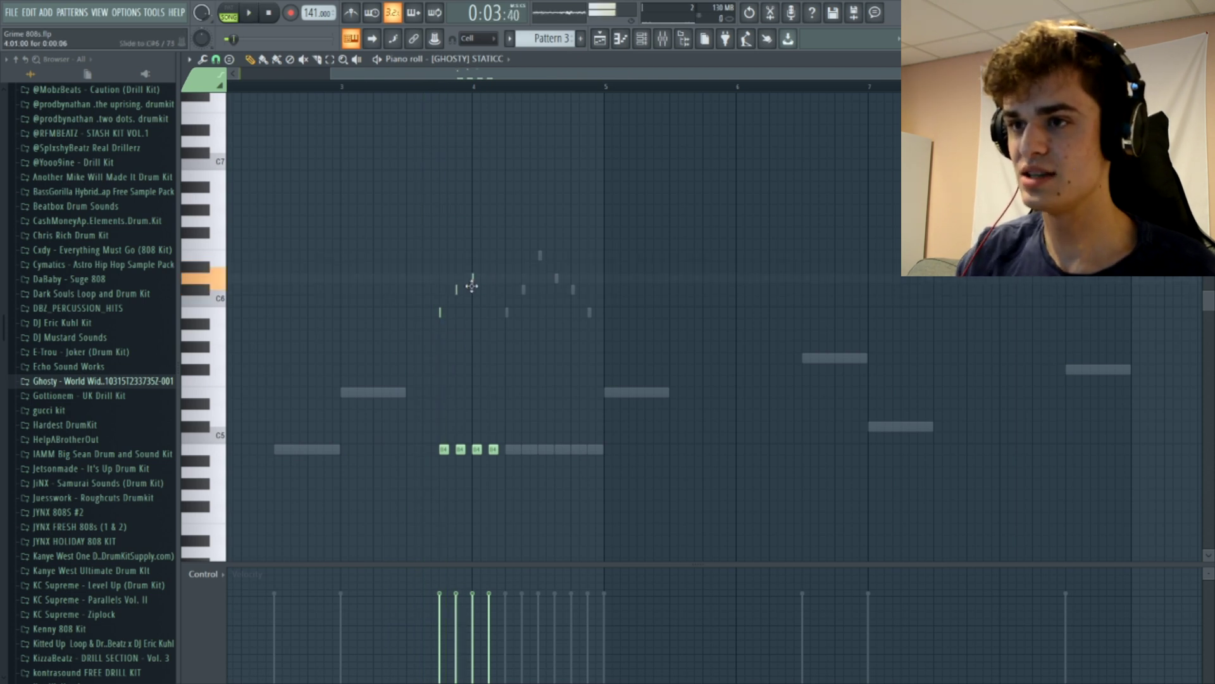
key("space")
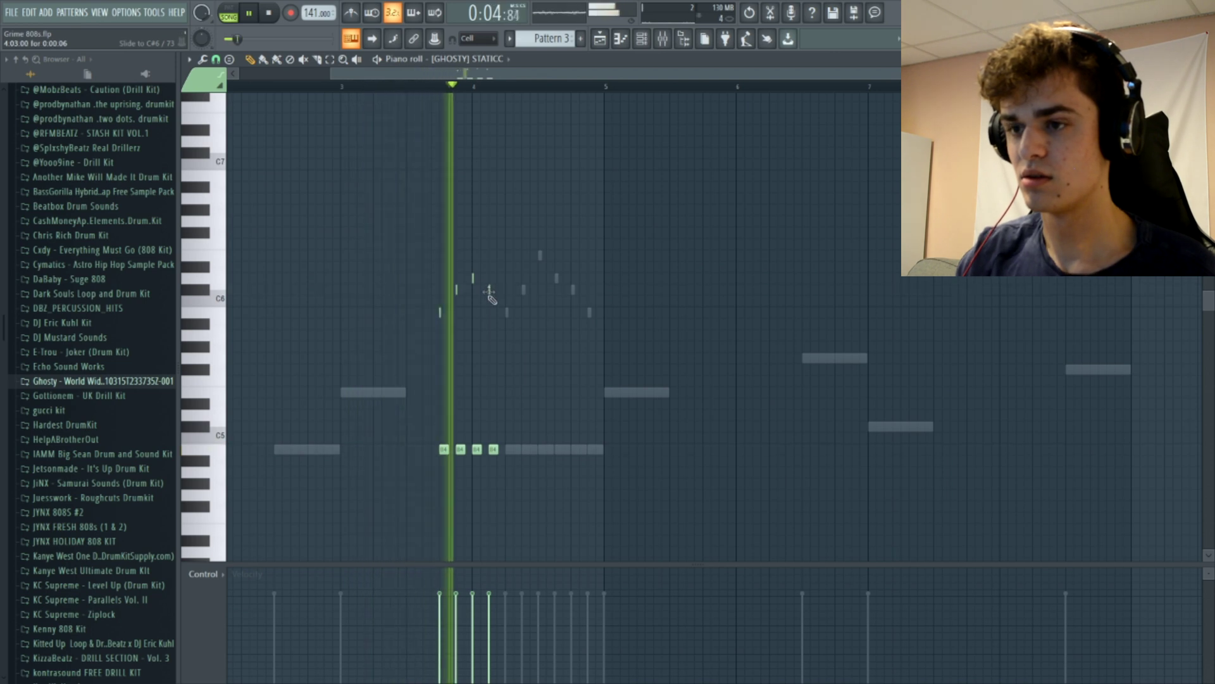
key("space")
Select all STATICC notes and pan the four hits alternately left and right by about 70 percent.
left_click_drag(379, 511, 587, 239)
left_click(202, 573)
left_click(215, 595)
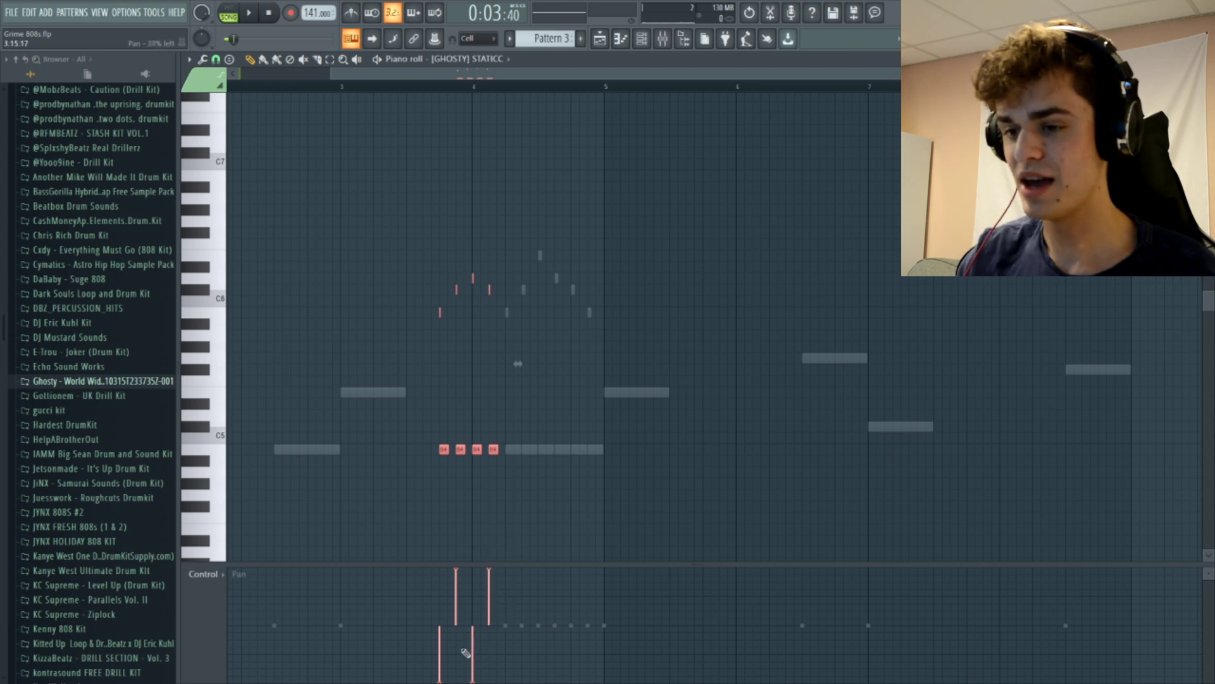
left_click_drag(454, 656, 460, 561)
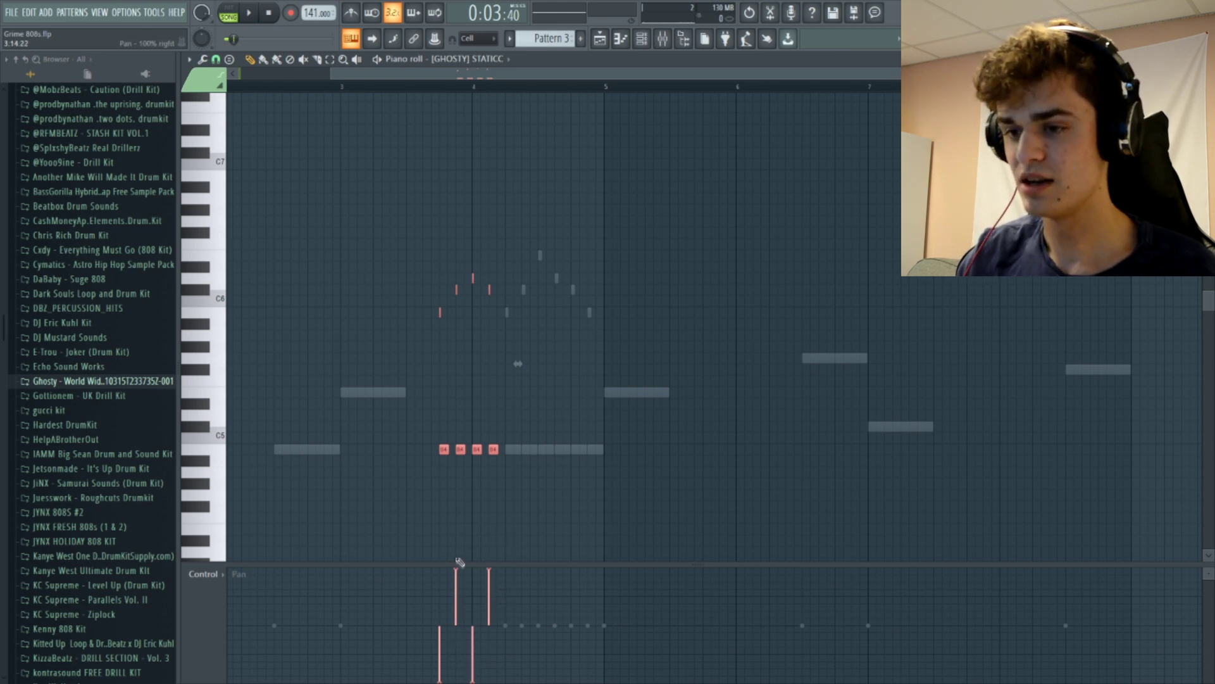
left_click(457, 591)
left_click(473, 653)
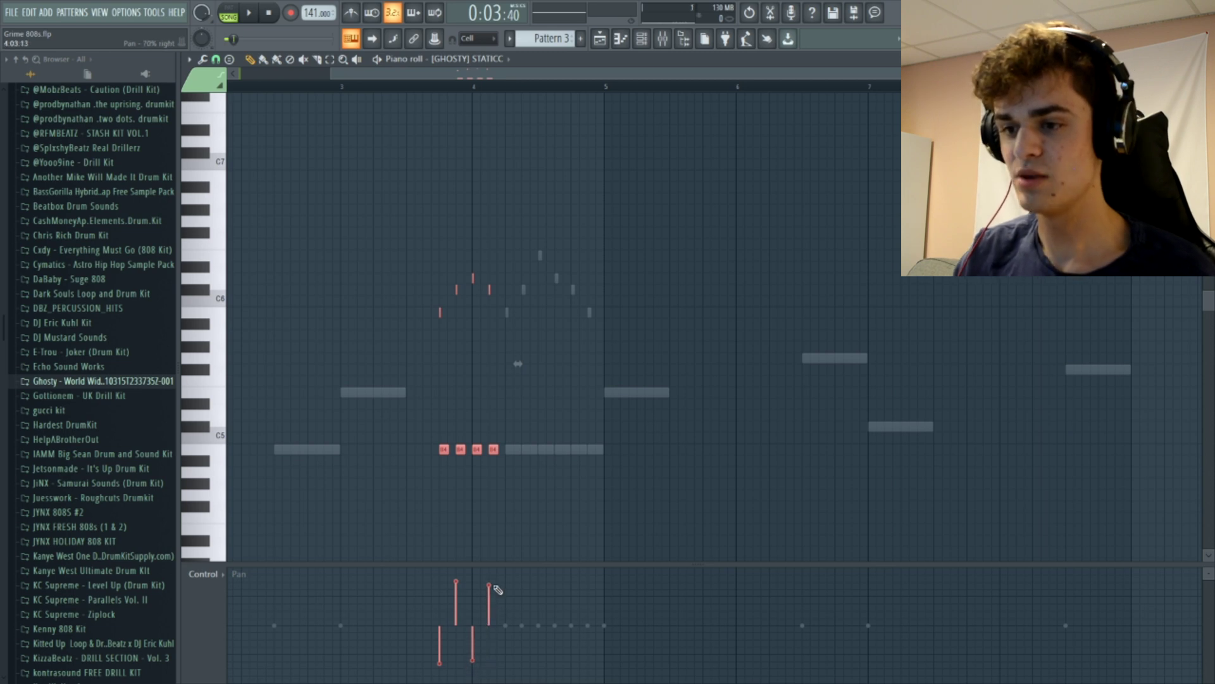
left_click(506, 515)
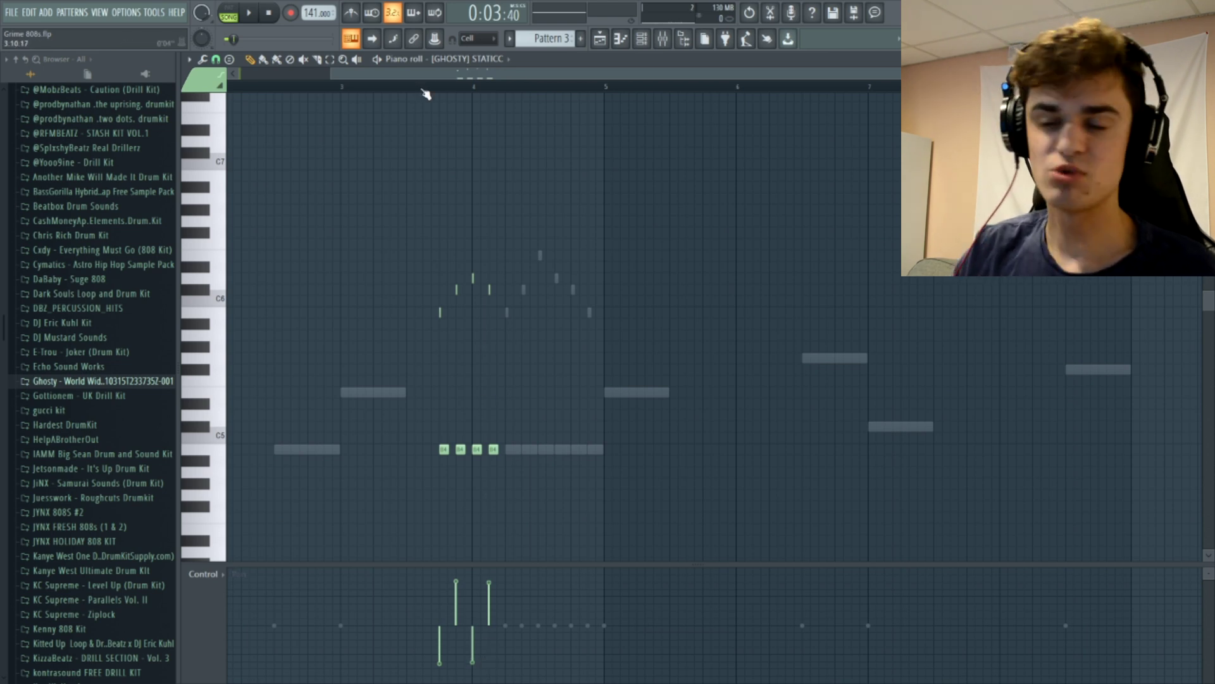
Play the arrangement from bar 3 to hear the panned STATICC hits leading into the SAUCE PT 2 run.
left_click_drag(372, 74, 354, 76)
key("space")
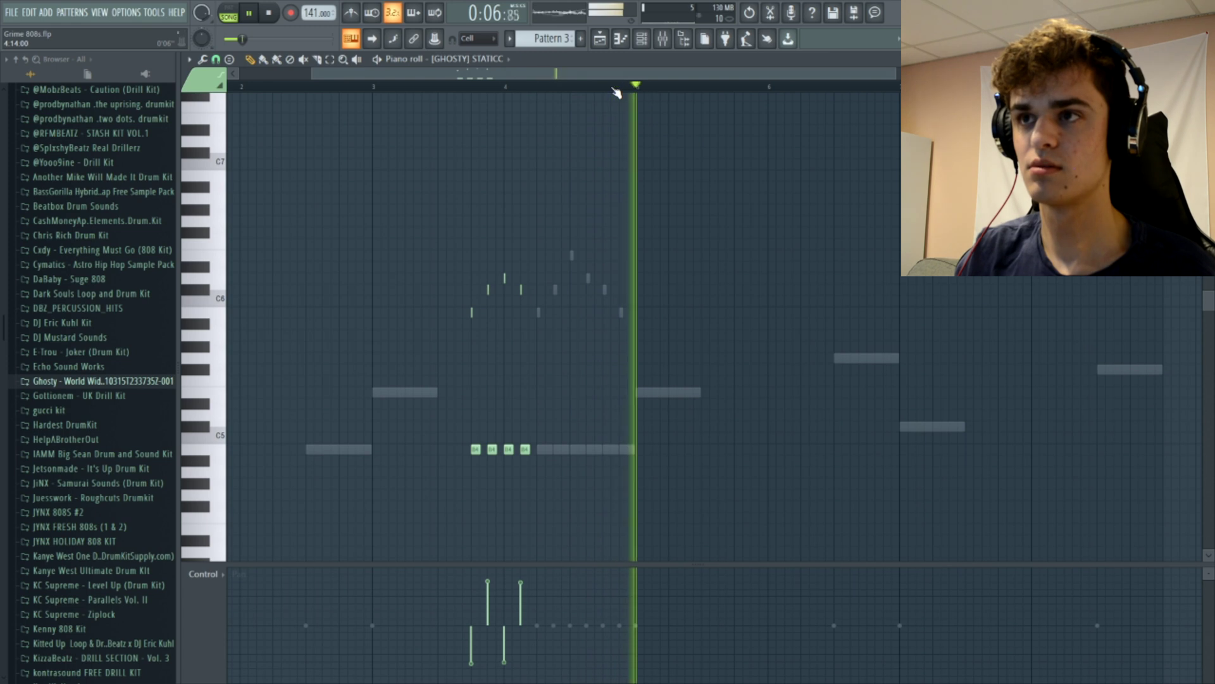
key("space")
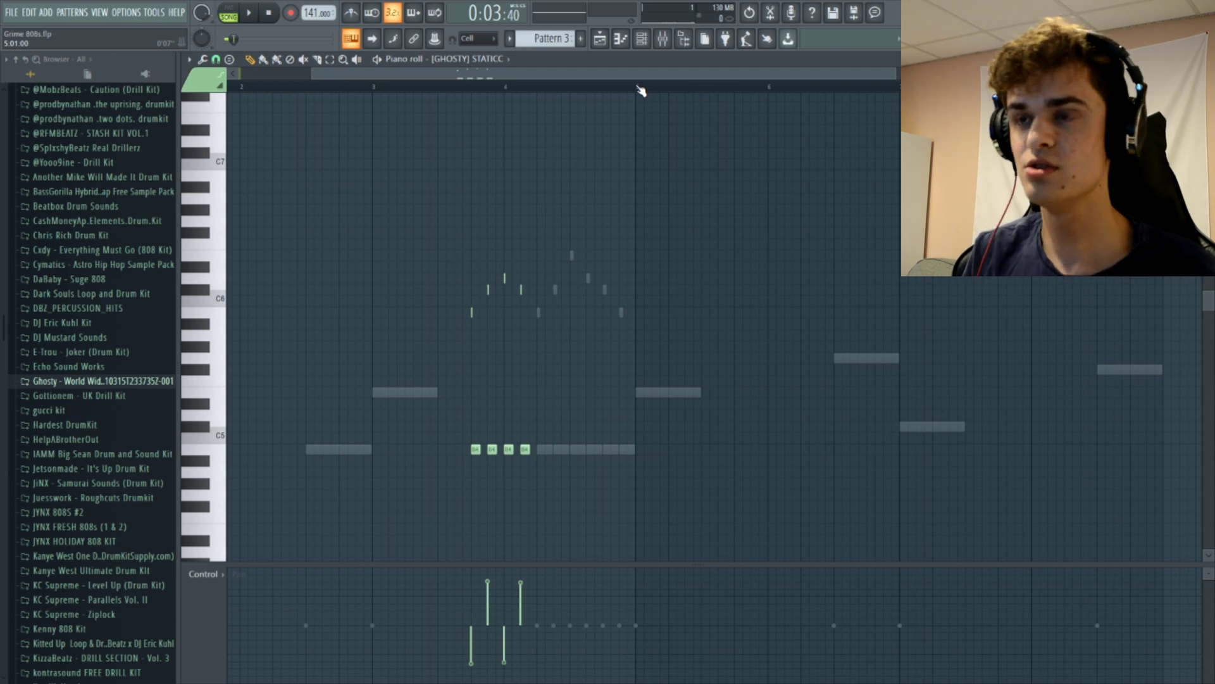
Switch the piano roll to the [GHOSTY] MY FAV channel and set the playback position just before bar 7.
left_click(469, 58)
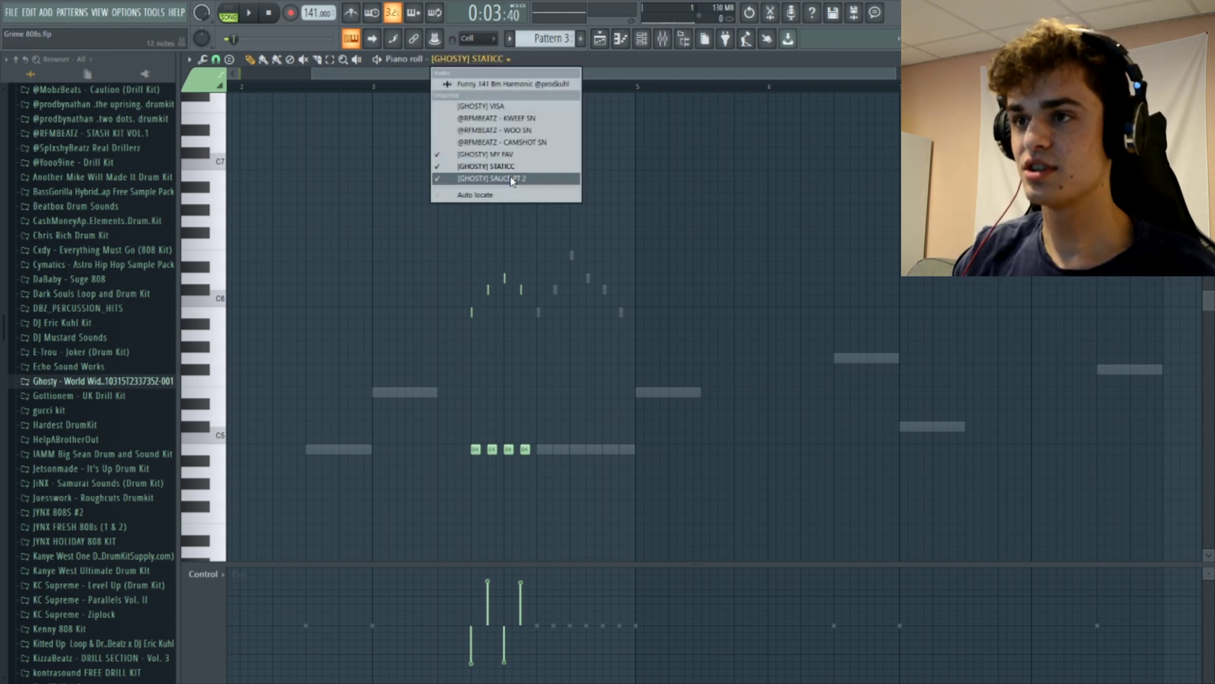
left_click(487, 179)
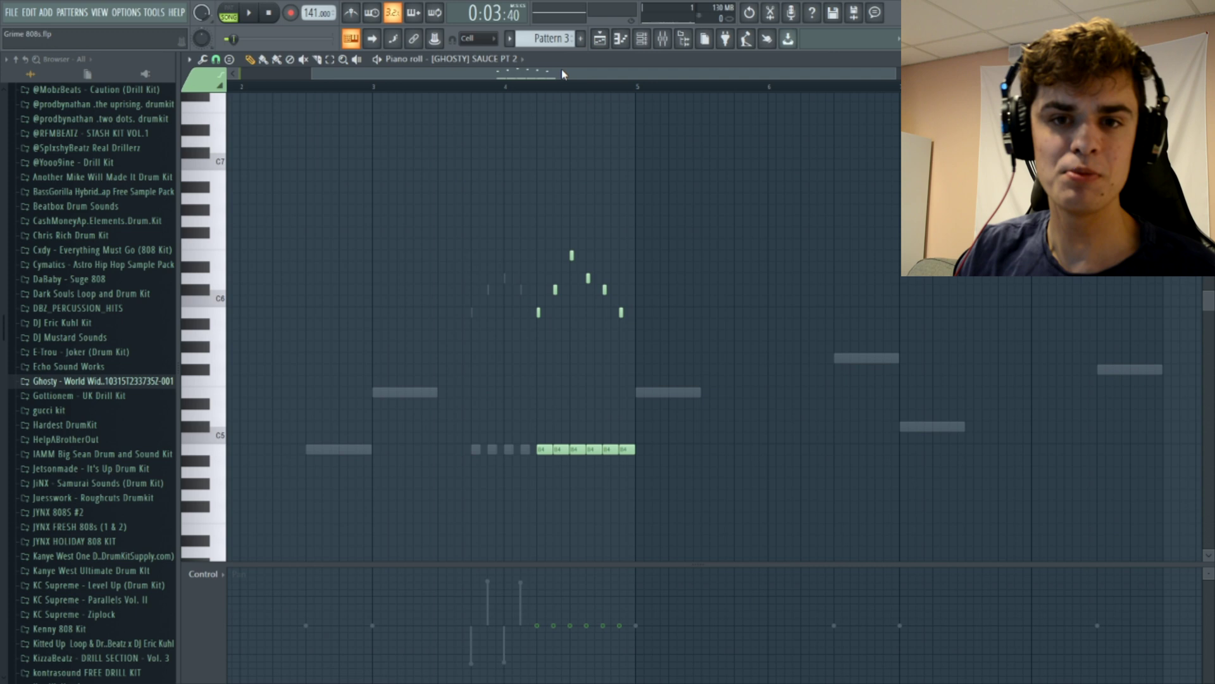
left_click_drag(529, 74, 542, 76)
left_click(497, 155)
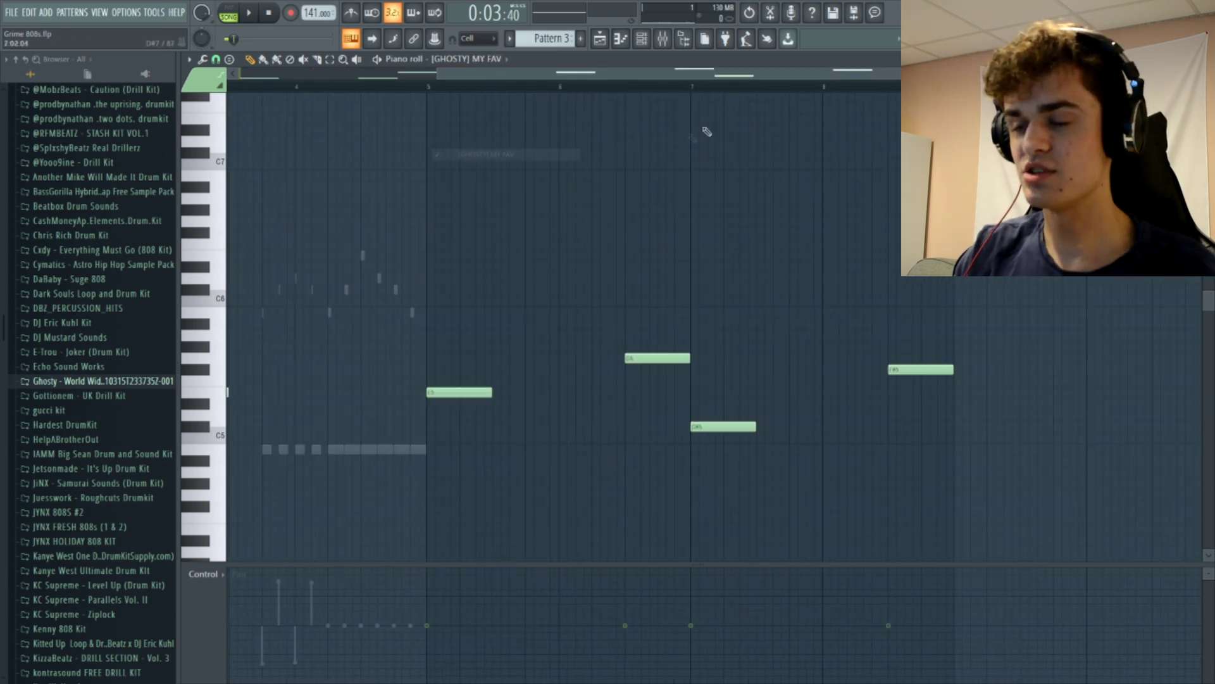
mouse_move(562, 76)
left_mouse_down()
mouse_move(536, 76)
mouse_move(573, 76)
left_mouse_up()
left_click_drag(400, 93, 659, 95)
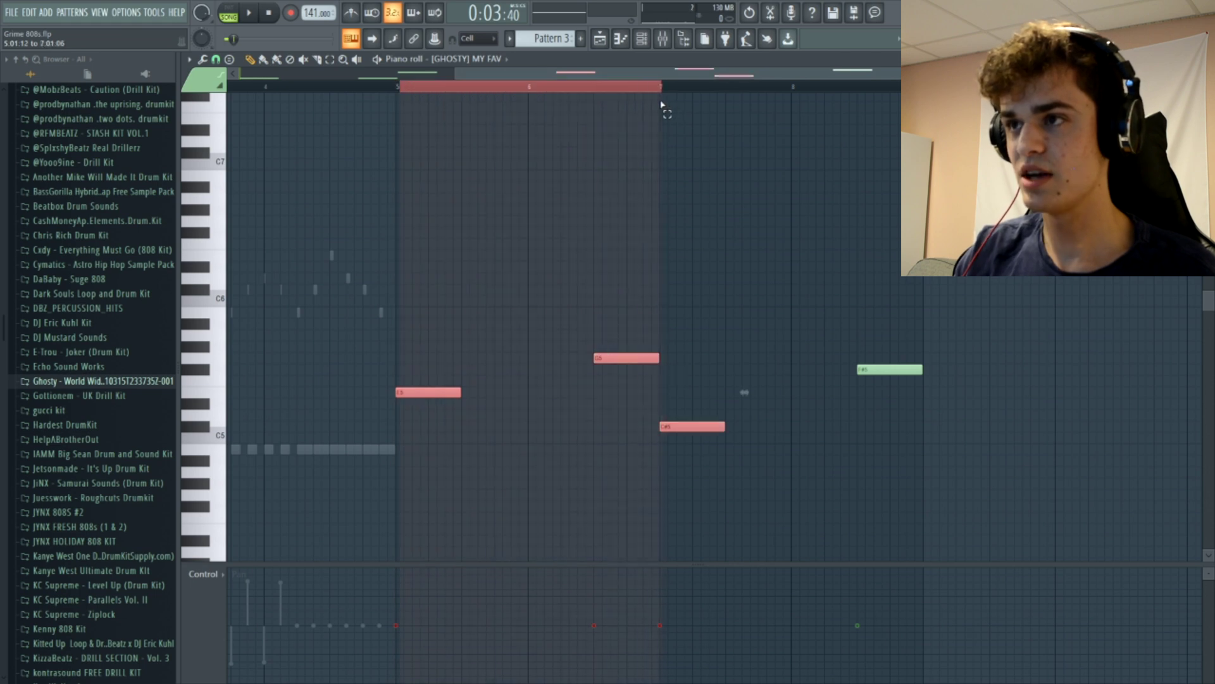
left_click(646, 93)
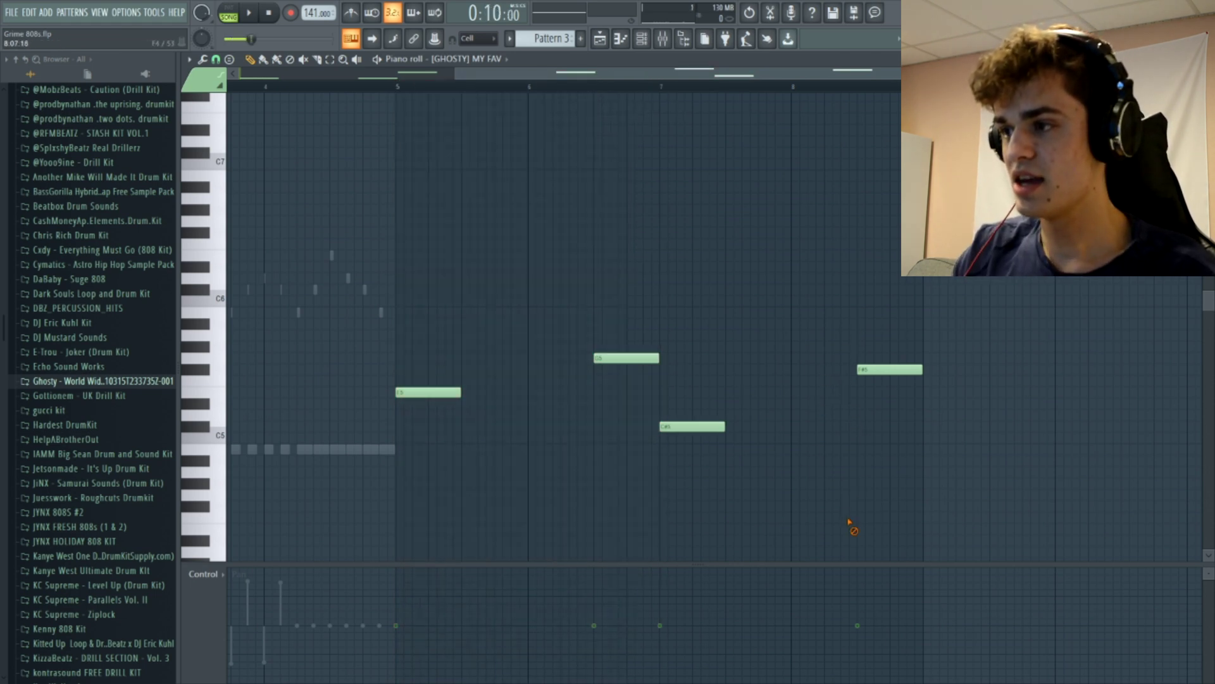
Delete the F#5 note in the second half of bar 8 from the MY FAV channel.
right_click(886, 369)
left_click_drag(712, 81, 792, 81)
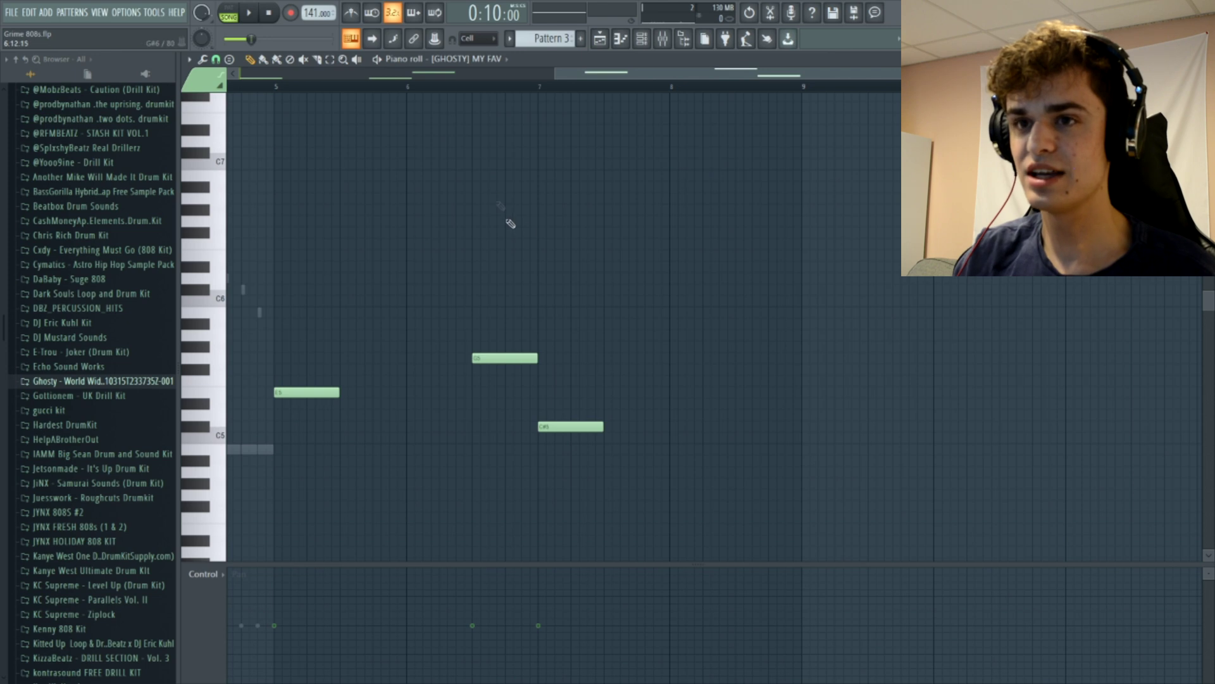
left_click_drag(581, 77, 661, 77)
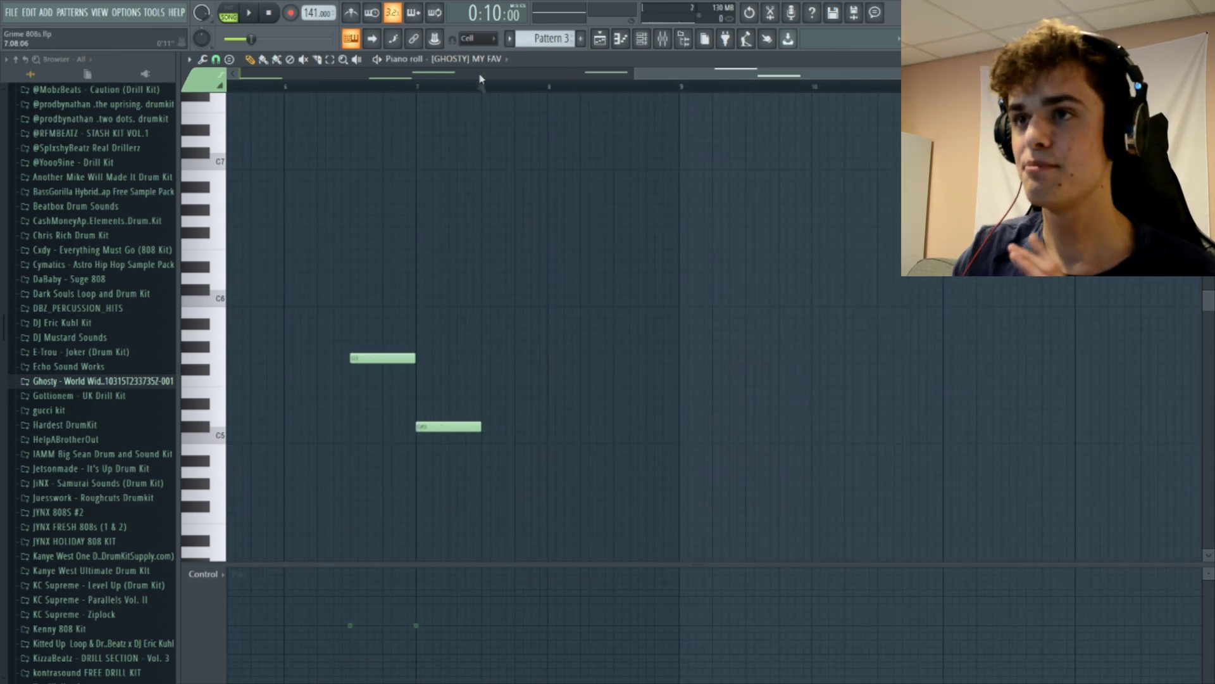
Switch the piano roll to the [GHOSTY] SAUCE PT 2 channel.
left_click(469, 58)
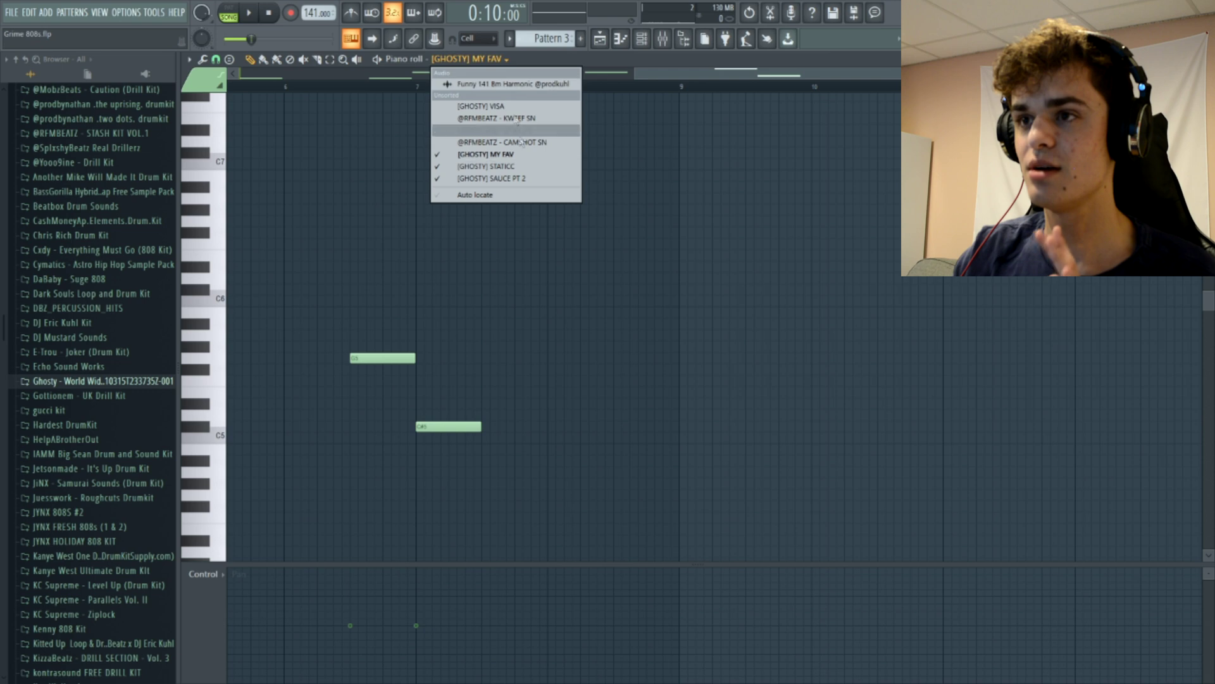
left_click(523, 179)
left_click(581, 430)
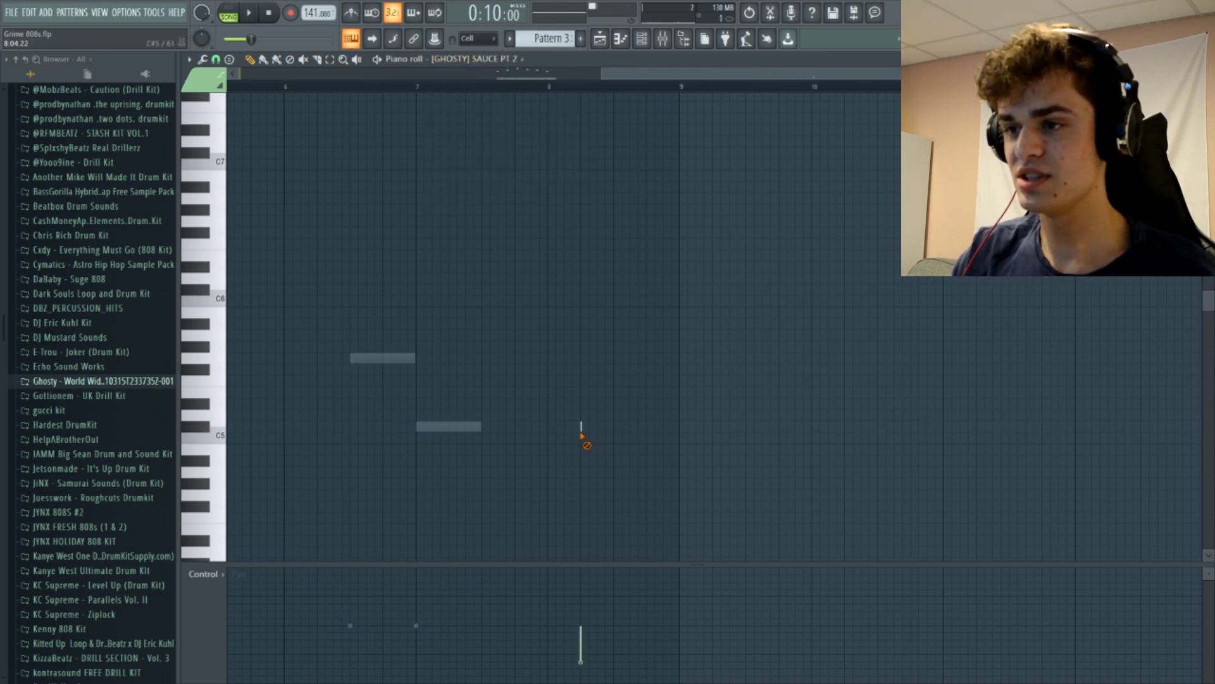
right_click(581, 429)
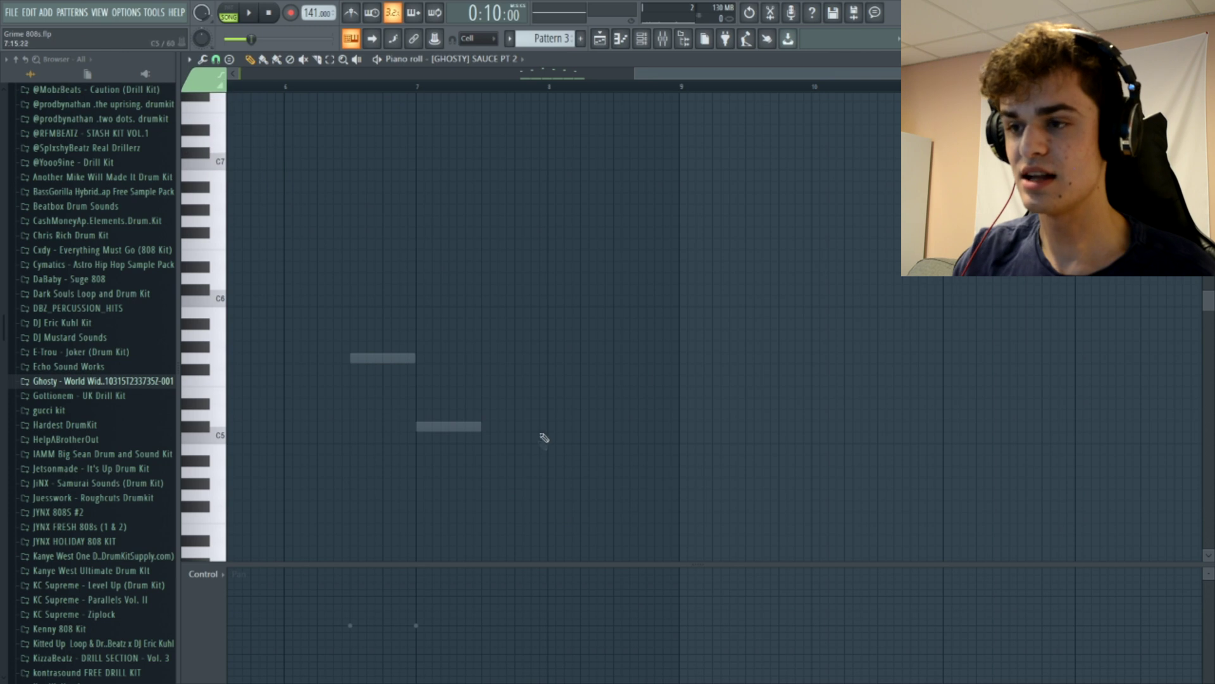
left_click(580, 424)
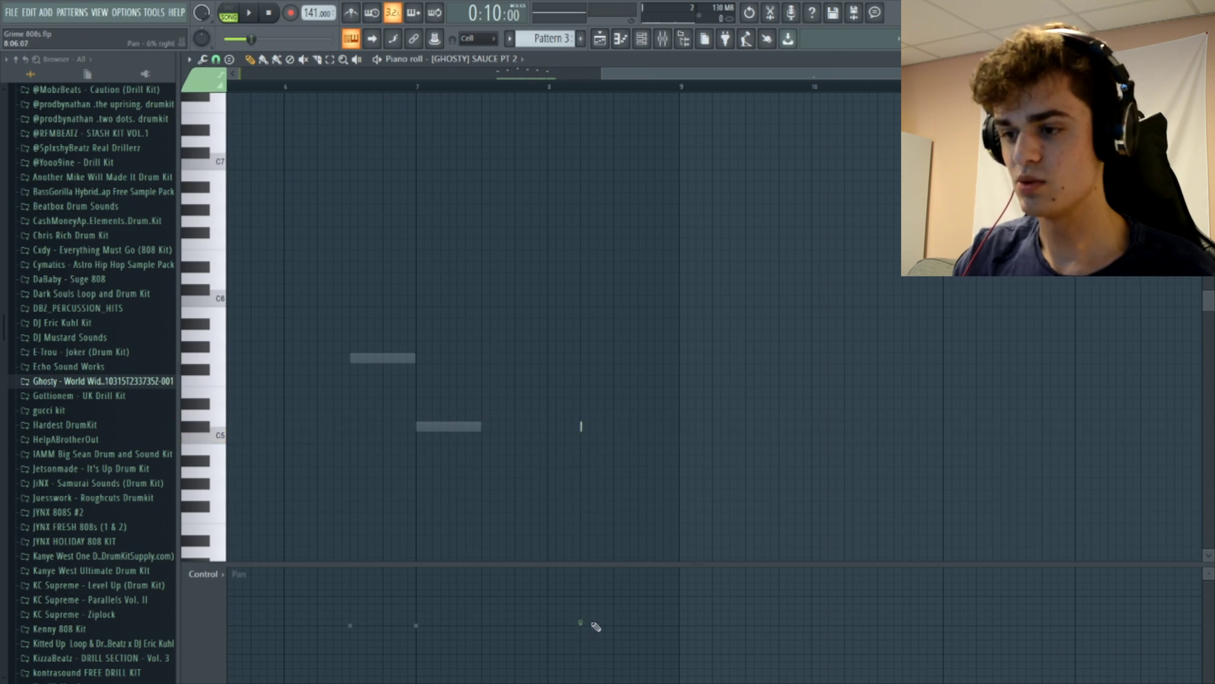
right_click(581, 427)
Place two-step SAUCE PT 2 notes in bar 8, F#5 at step 5 and E5 at step 9, and play them back.
left_click_drag(660, 74, 566, 81)
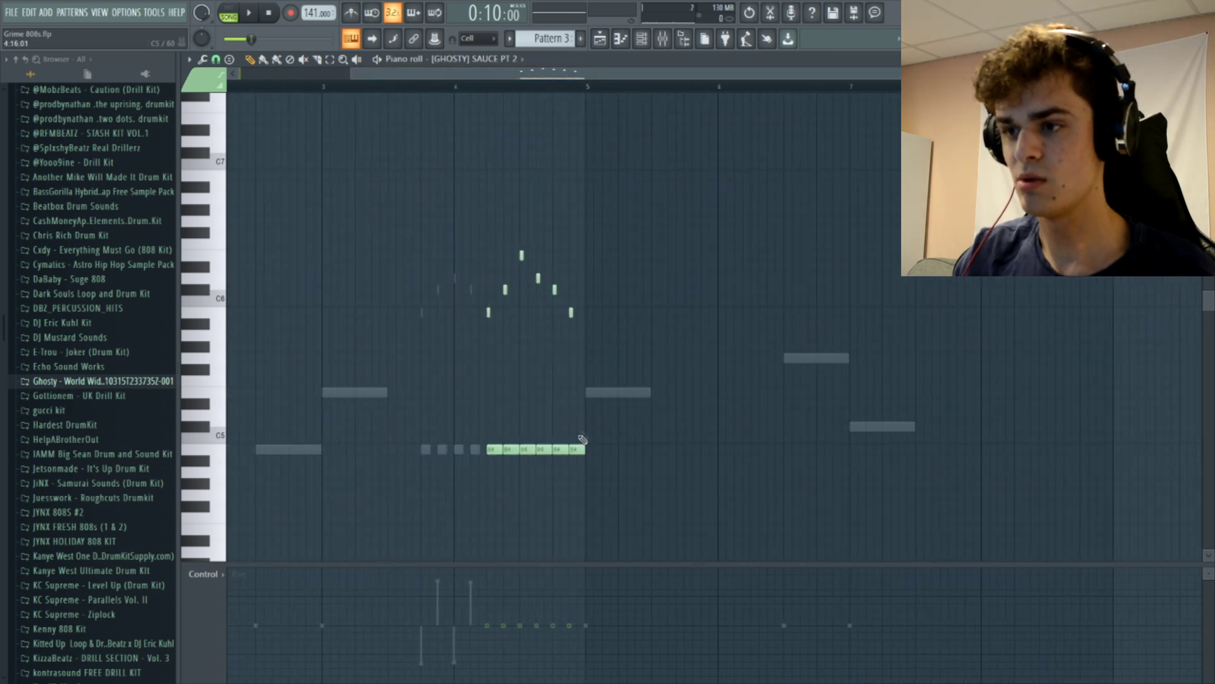
scroll(700, 116, "right", 5)
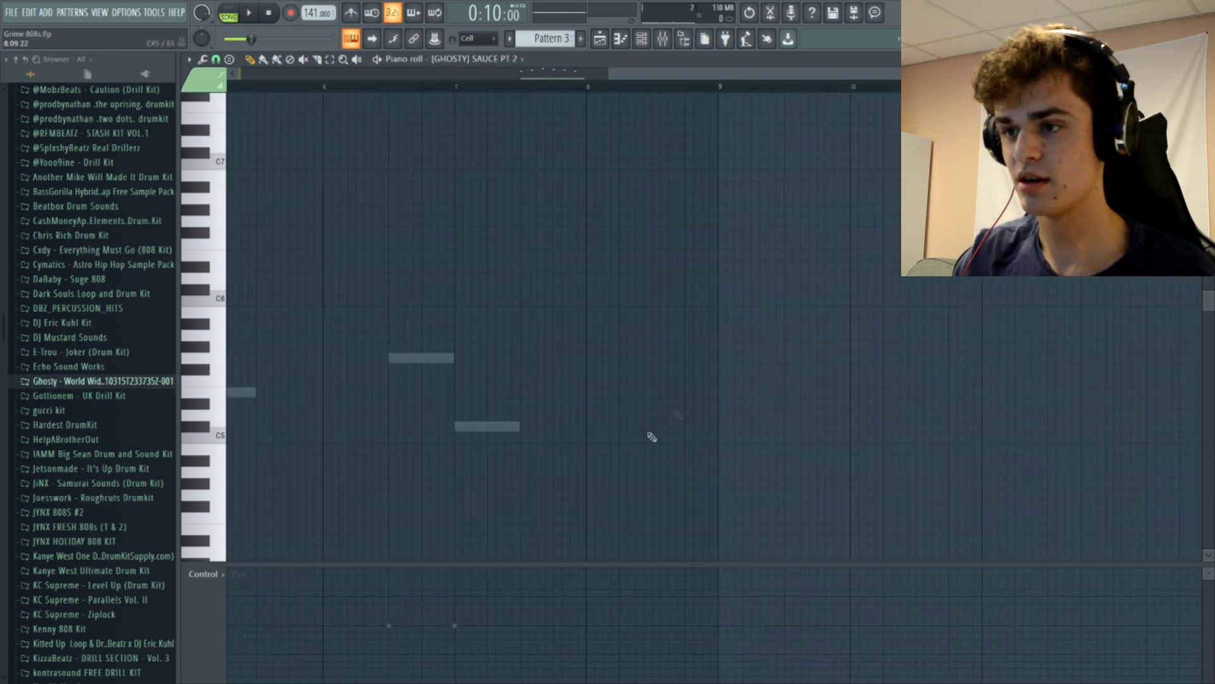
left_click(629, 438)
left_click_drag(615, 445, 626, 366)
key("space")
key("space")
left_click_drag(660, 448, 651, 387)
key("space")
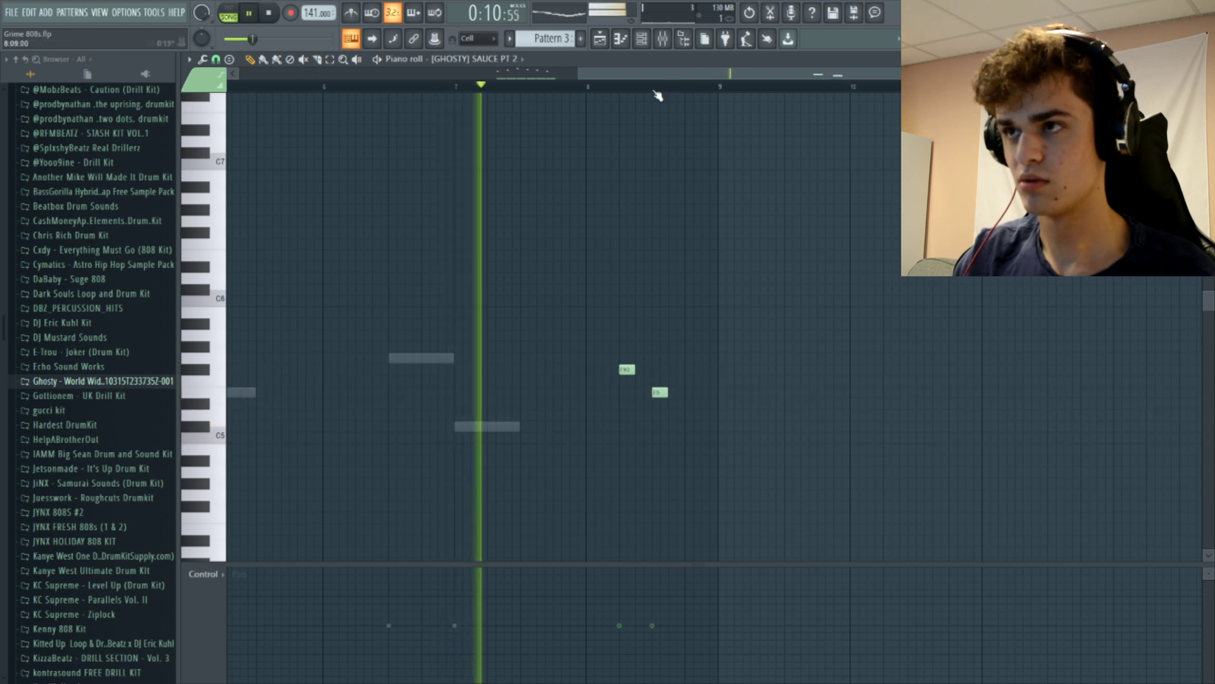
key("space")
key("space")
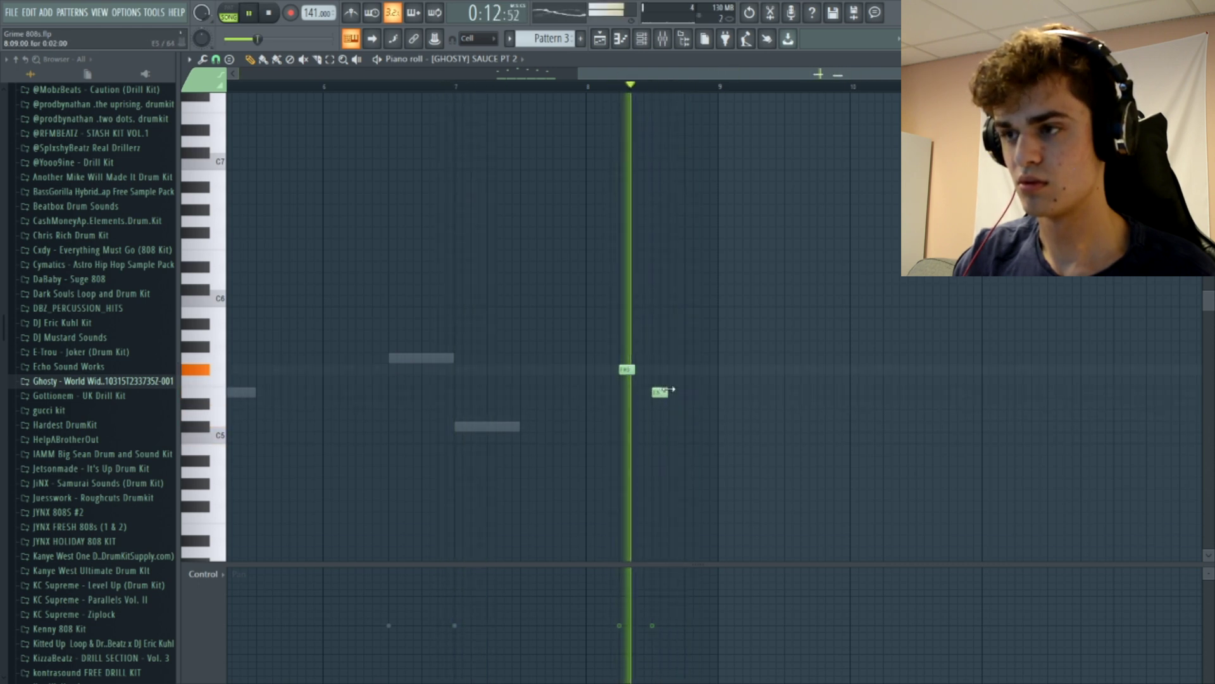
key("space")
Lengthen the F#5 note in bar 8 to four steps, raise it to F#6, and add a three-step slide down to F#5.
scroll(555, 305, "right", 2)
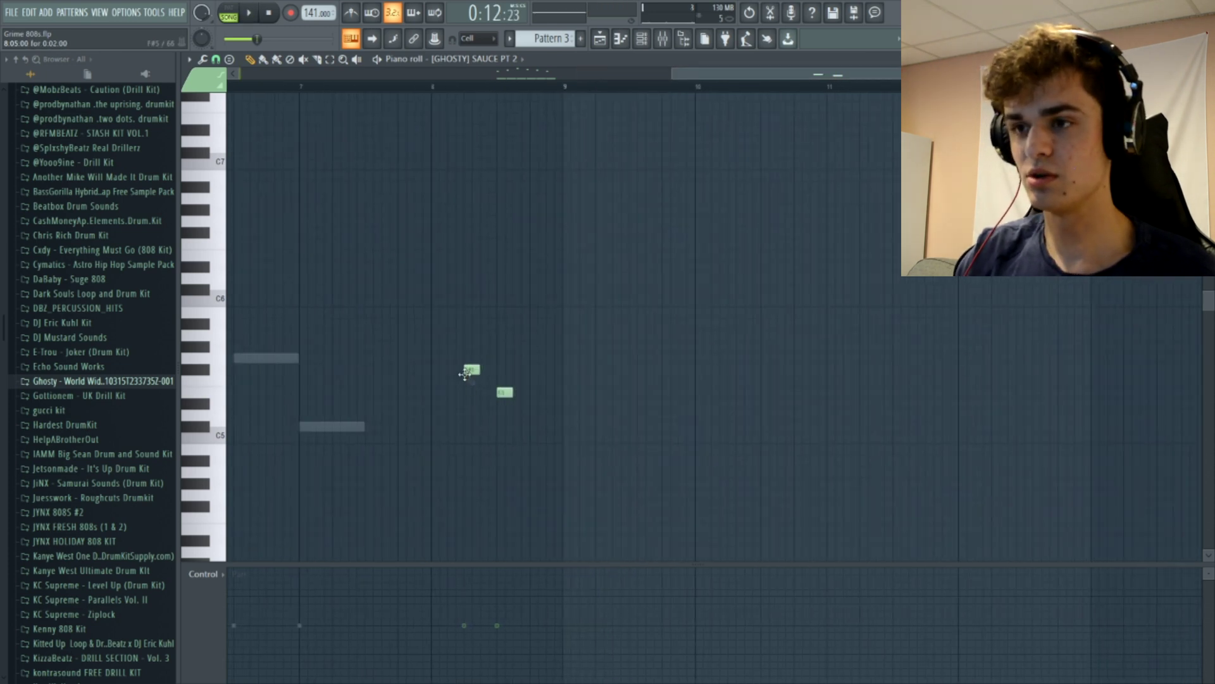
left_click(479, 370)
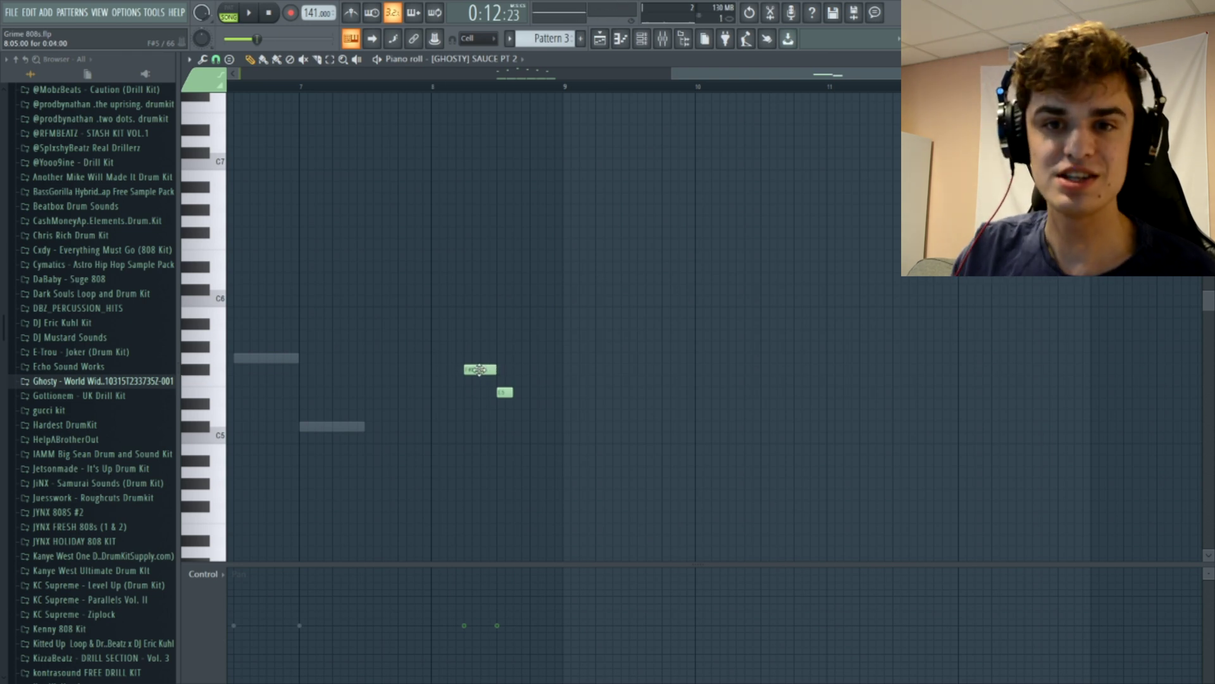
left_click_drag(479, 370, 480, 228)
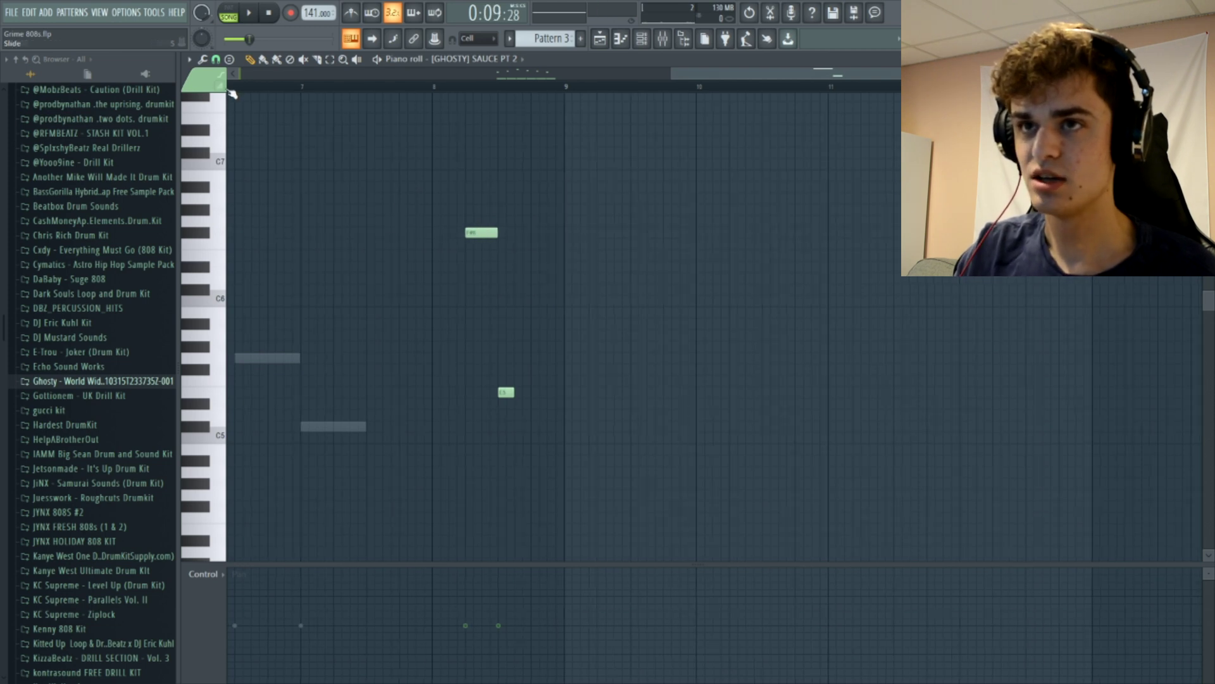
left_click_drag(500, 338, 466, 378)
key("space")
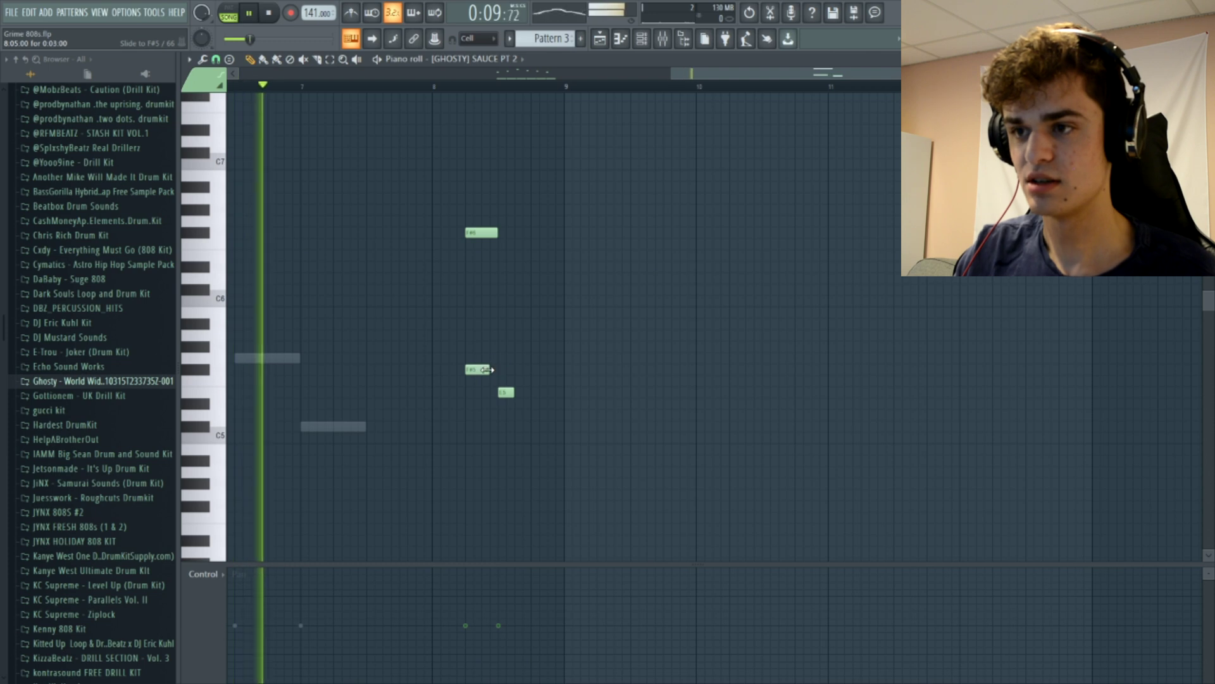
left_click(457, 87)
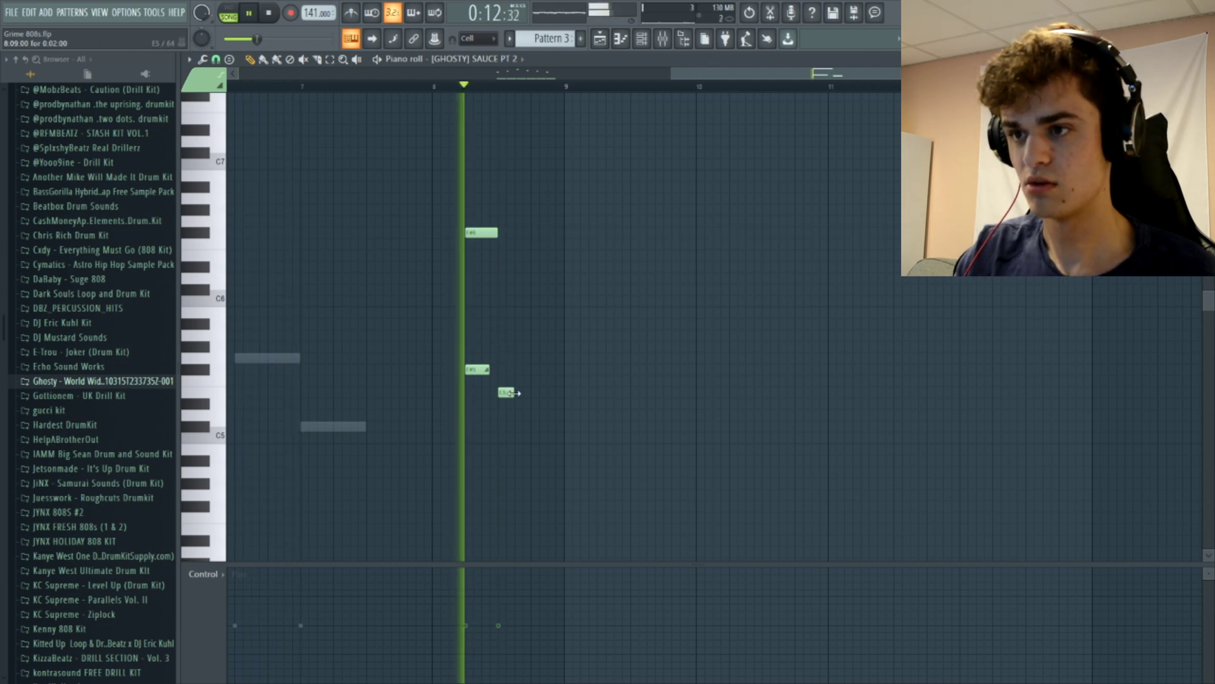
key("space")
Add three more two-step E5 notes directly after the existing E5 note to fill the rest of bar 8.
left_click(523, 392)
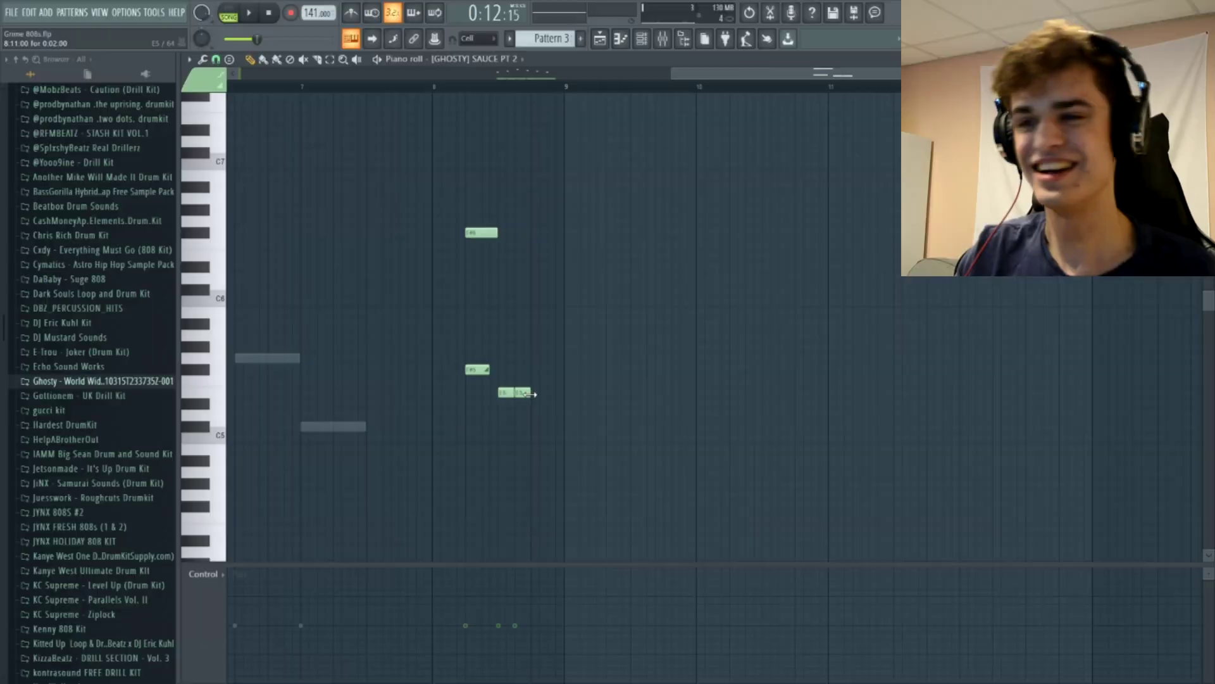
left_click(535, 393)
left_click(547, 392)
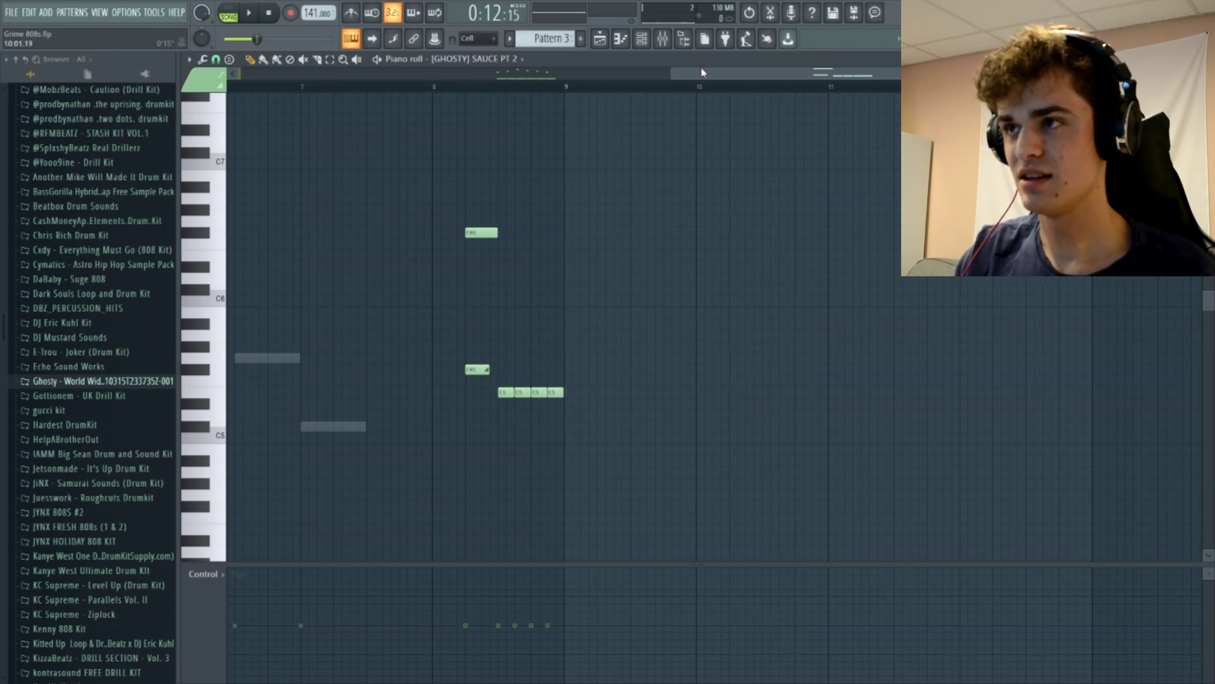
Add short slide notes to B6, C#7, D7 and C#7, one above each of the four E5 notes in bar 8.
left_click_drag(701, 72, 477, 75)
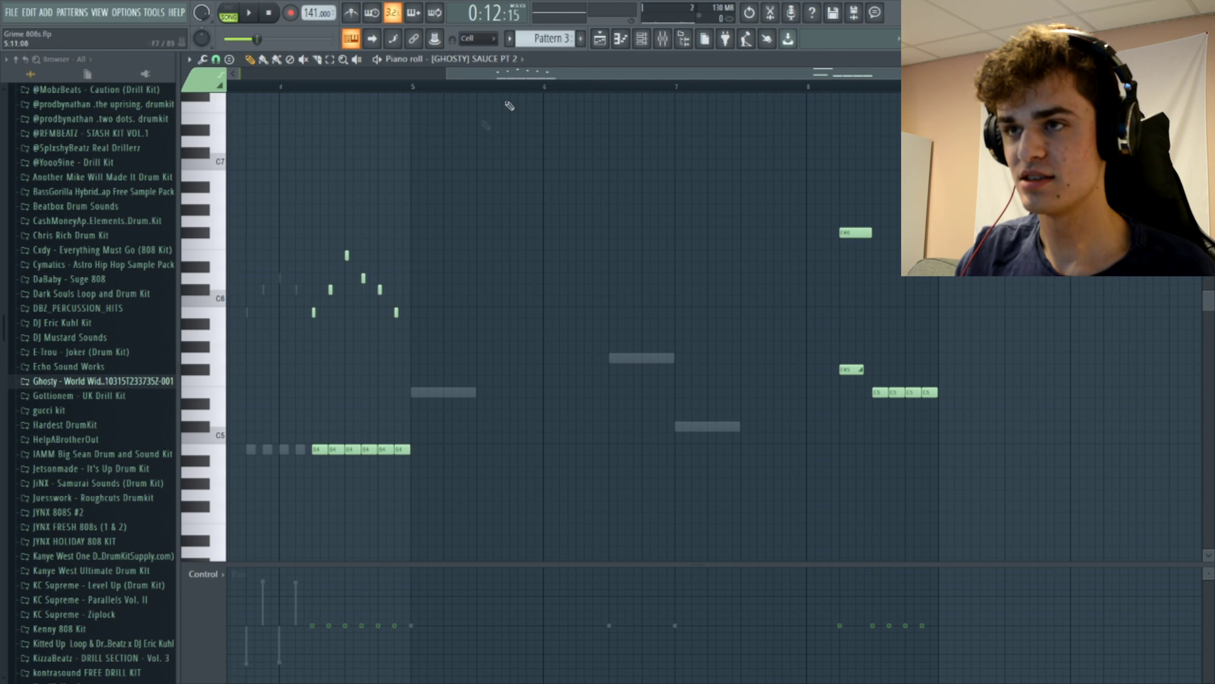
left_click_drag(569, 74, 767, 75)
left_click(551, 187)
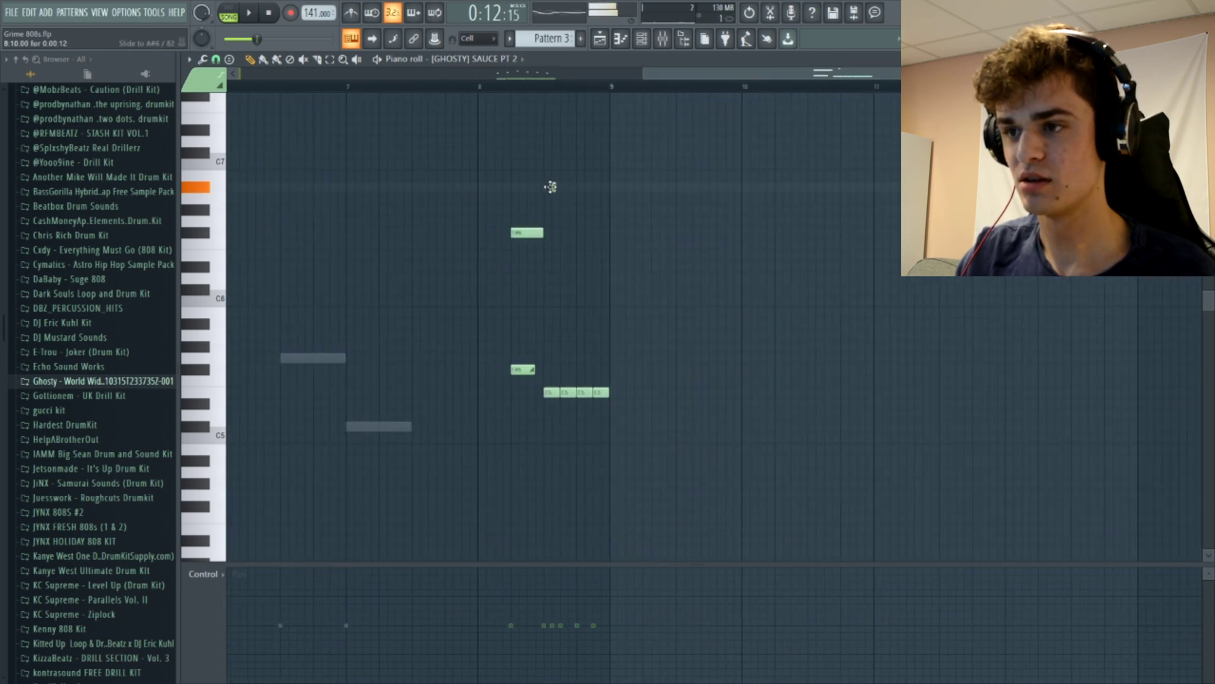
left_click_drag(544, 179, 543, 169)
key("space")
key("space")
left_click(565, 154)
left_click(578, 140)
key("space")
key("space")
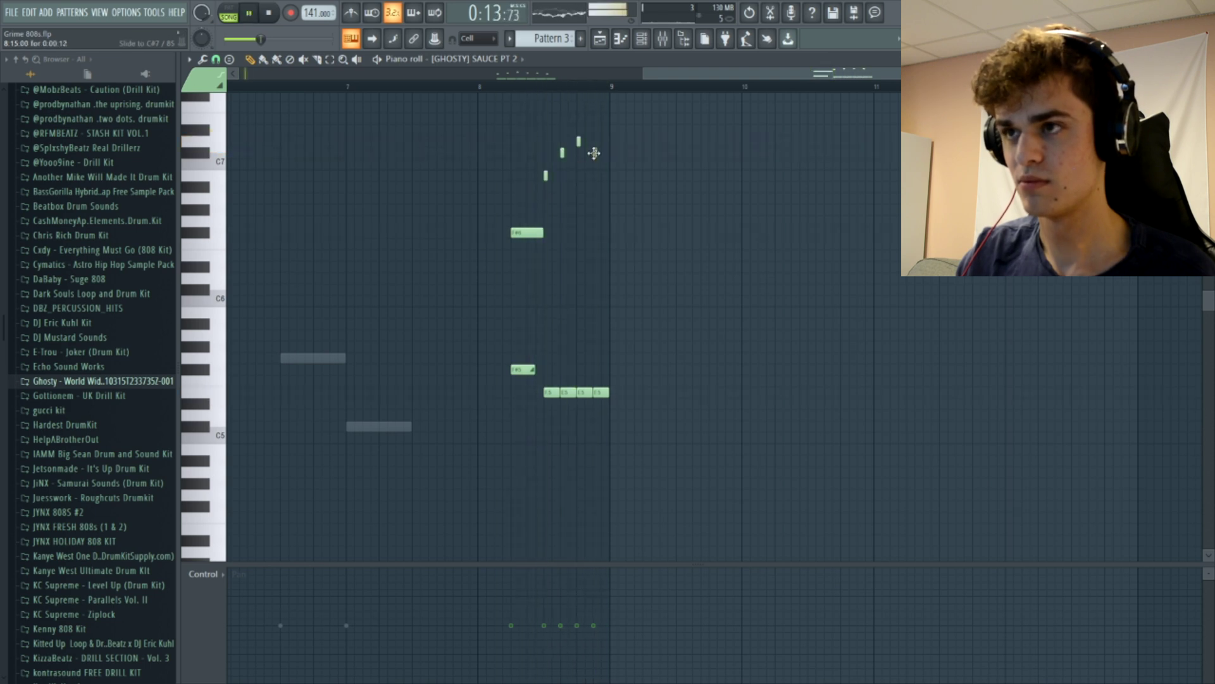
left_click(595, 152)
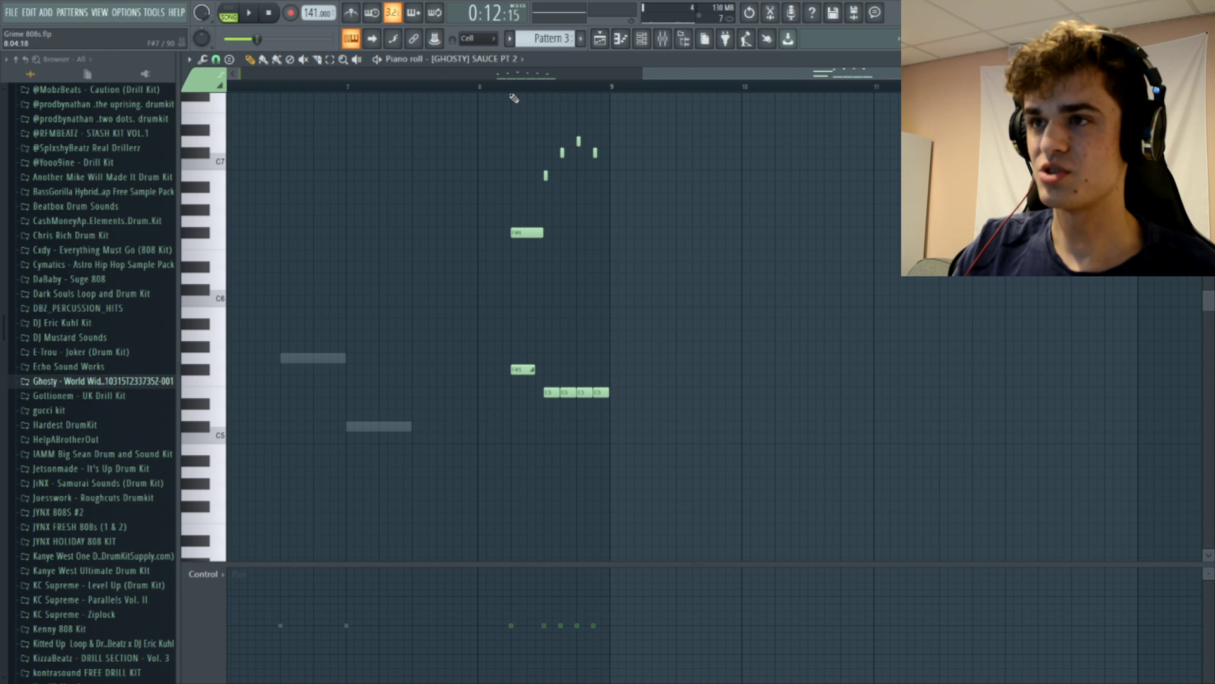
Play the arrangement into bar 8 to hear the SAUCE PT 2 sliding run.
key("space")
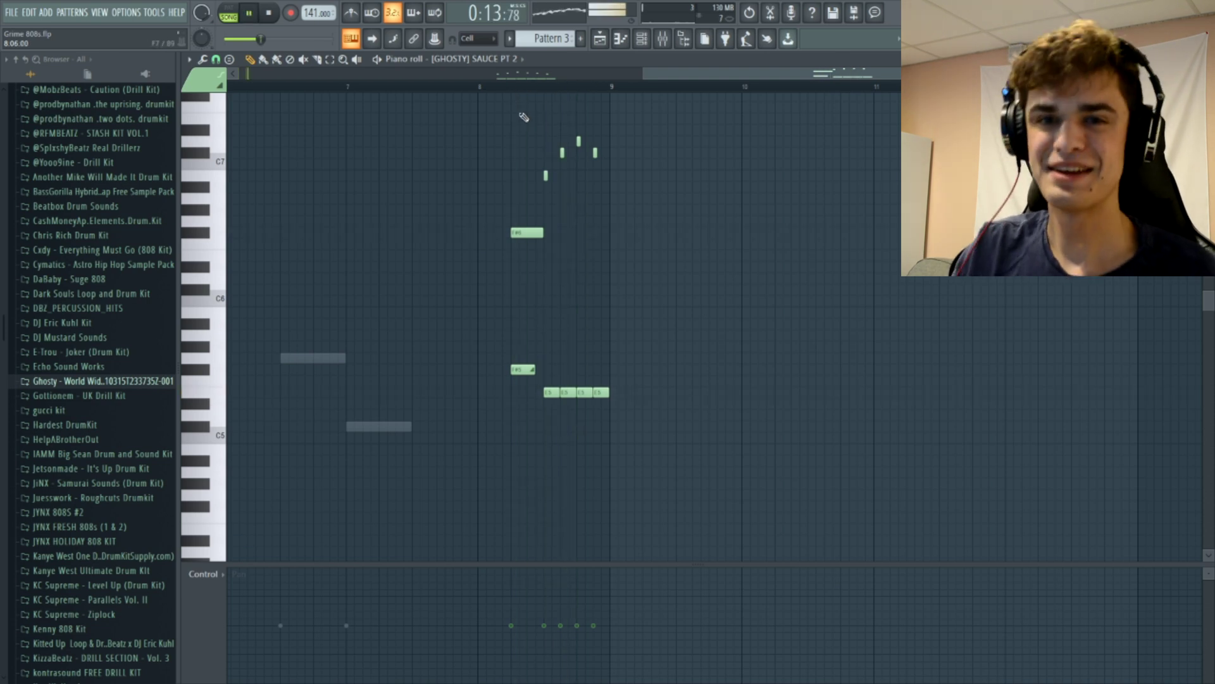
key("space")
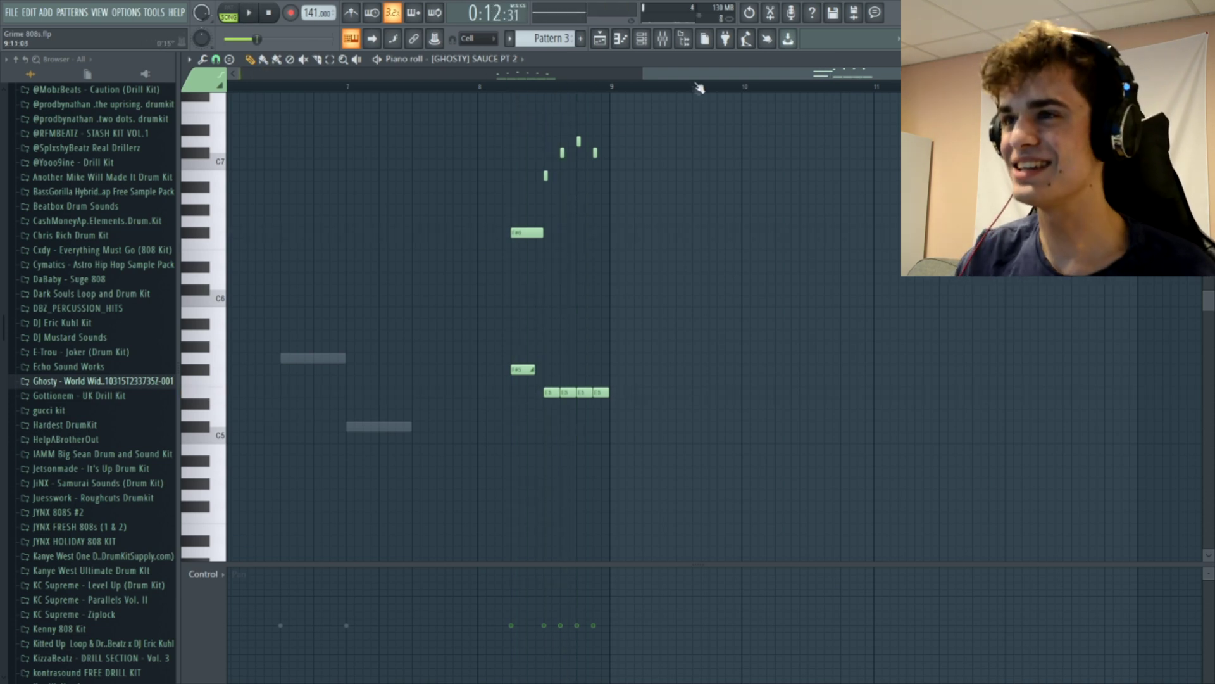
key("space")
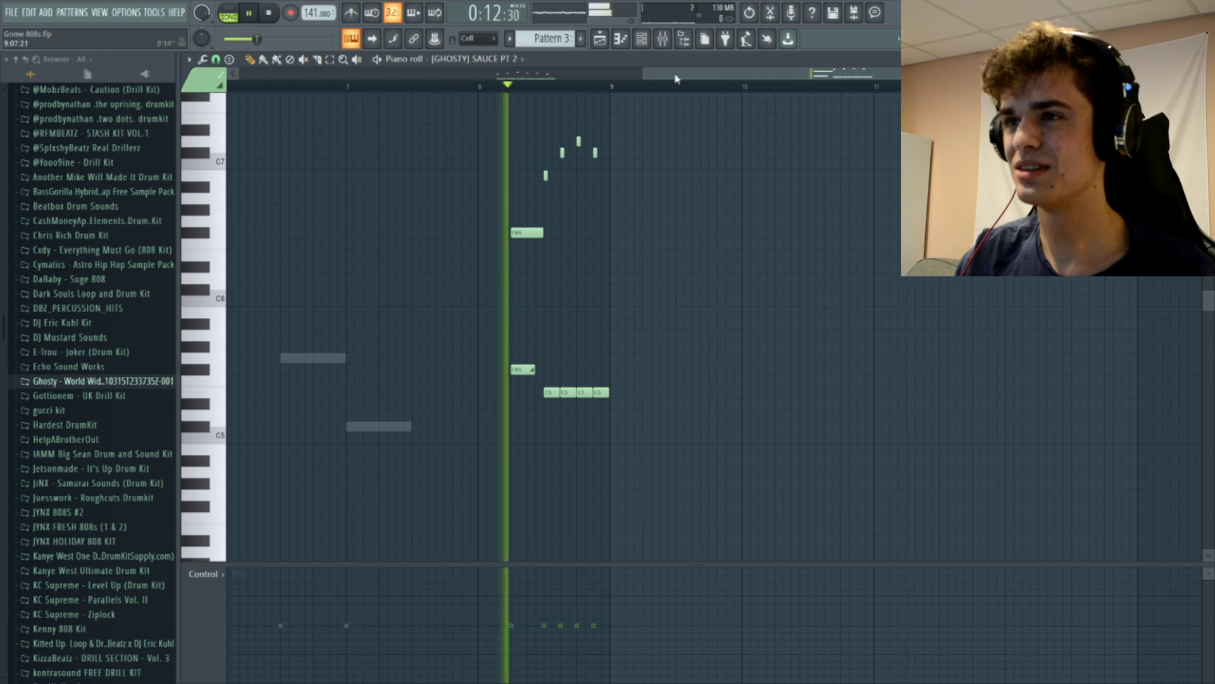
key("space")
Switch the piano roll to the [GHOSTY] STATICC channel and place two short C#5 notes at the end of bar 7.
left_click(510, 60)
left_click(506, 166)
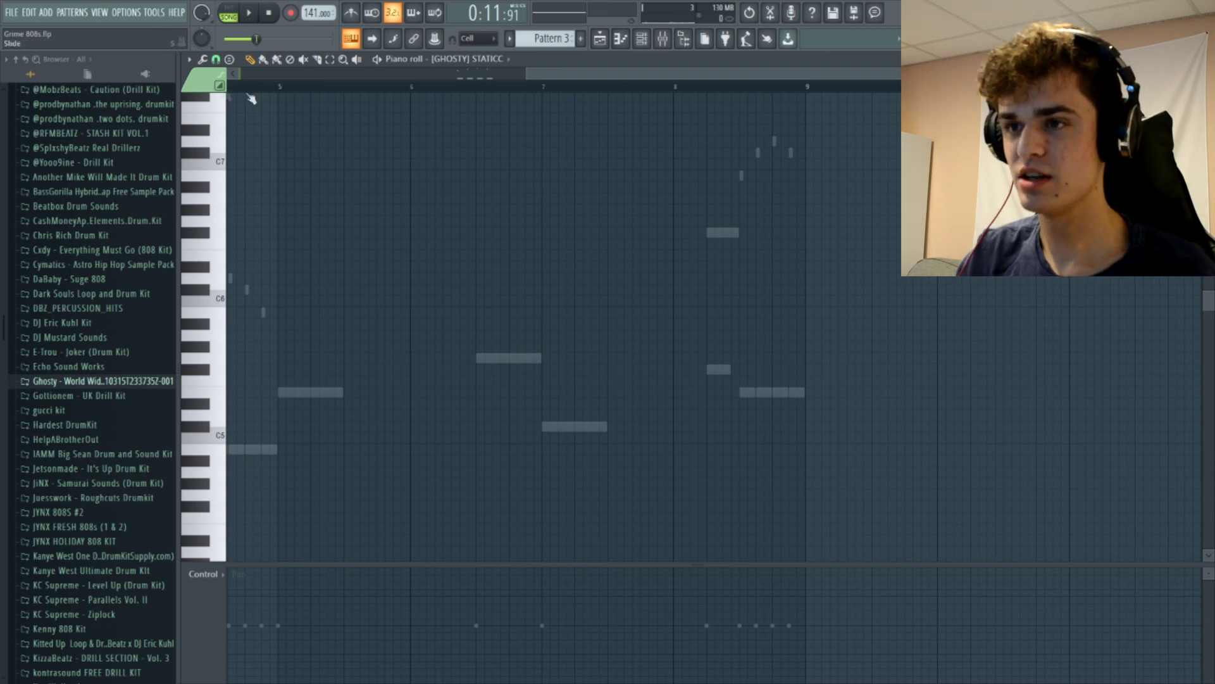
left_click_drag(614, 80, 383, 81)
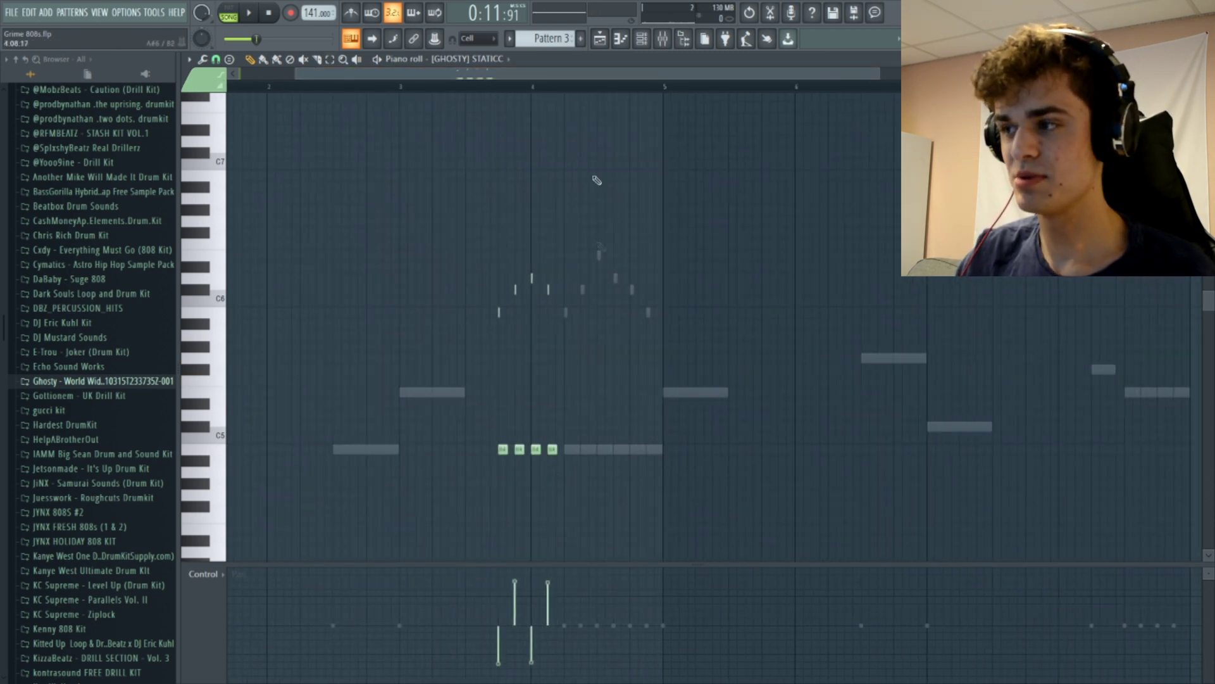
left_click_drag(570, 75, 813, 75)
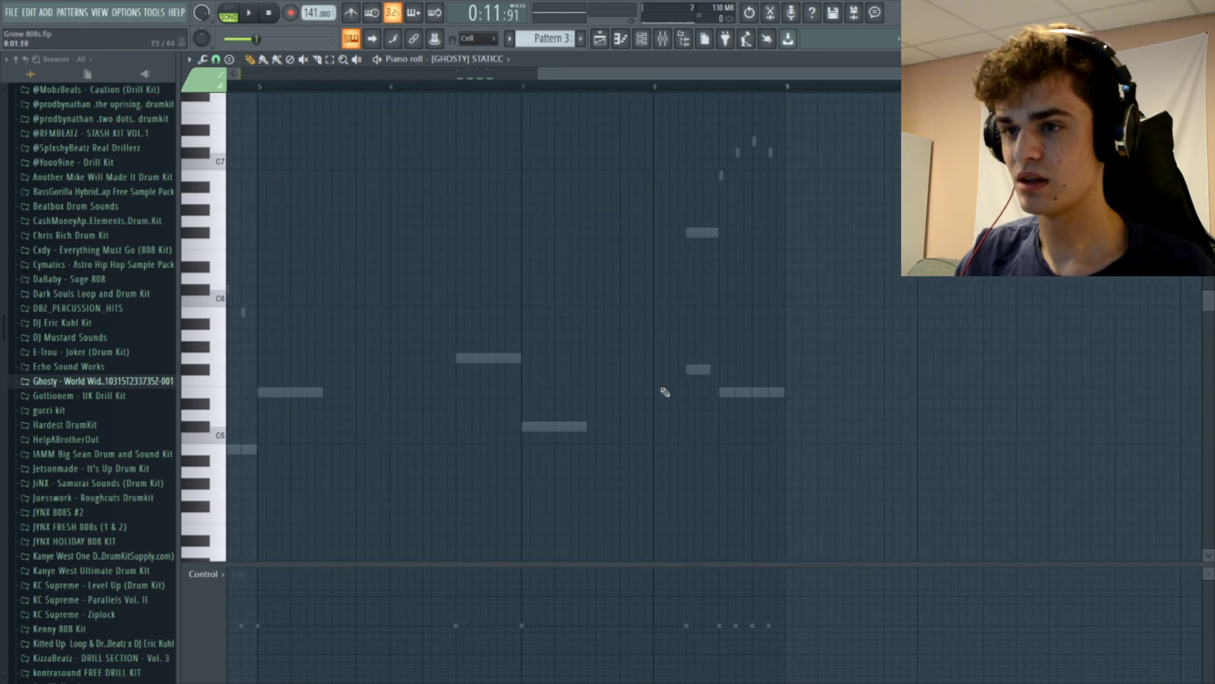
left_click(620, 427)
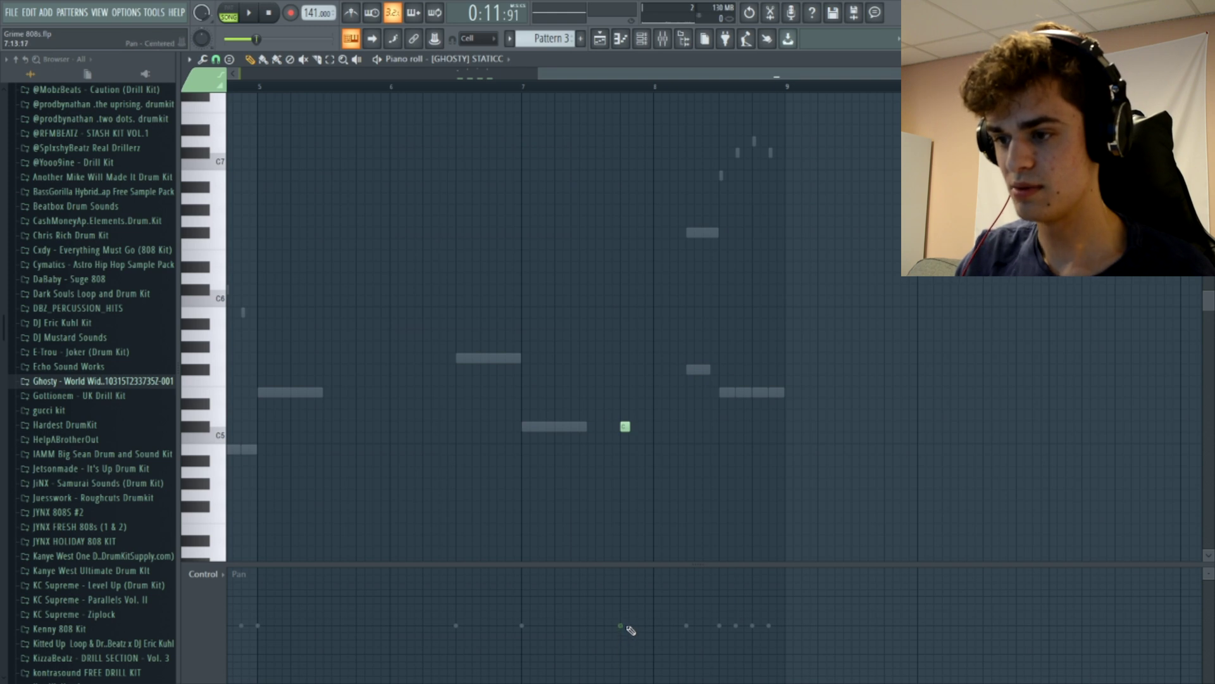
left_click(645, 426)
key("space")
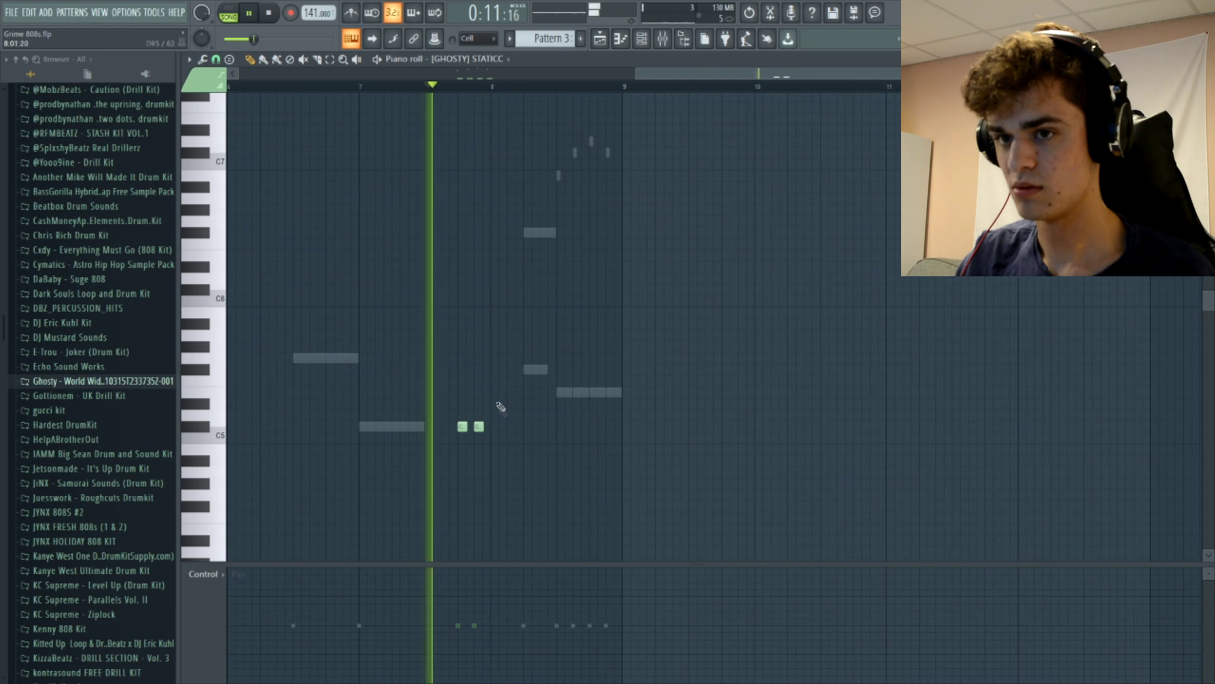
key("space")
Place two short F#5 STATICC notes at the start of bar 8, just before the SAUCE PT 2 run.
left_click(491, 367)
key("space")
left_click(510, 367)
key("space")
Add very short slide notes to C#6, D6, E6 and F#6, one above each of the four new STATICC hits.
left_click_drag(659, 76, 479, 121)
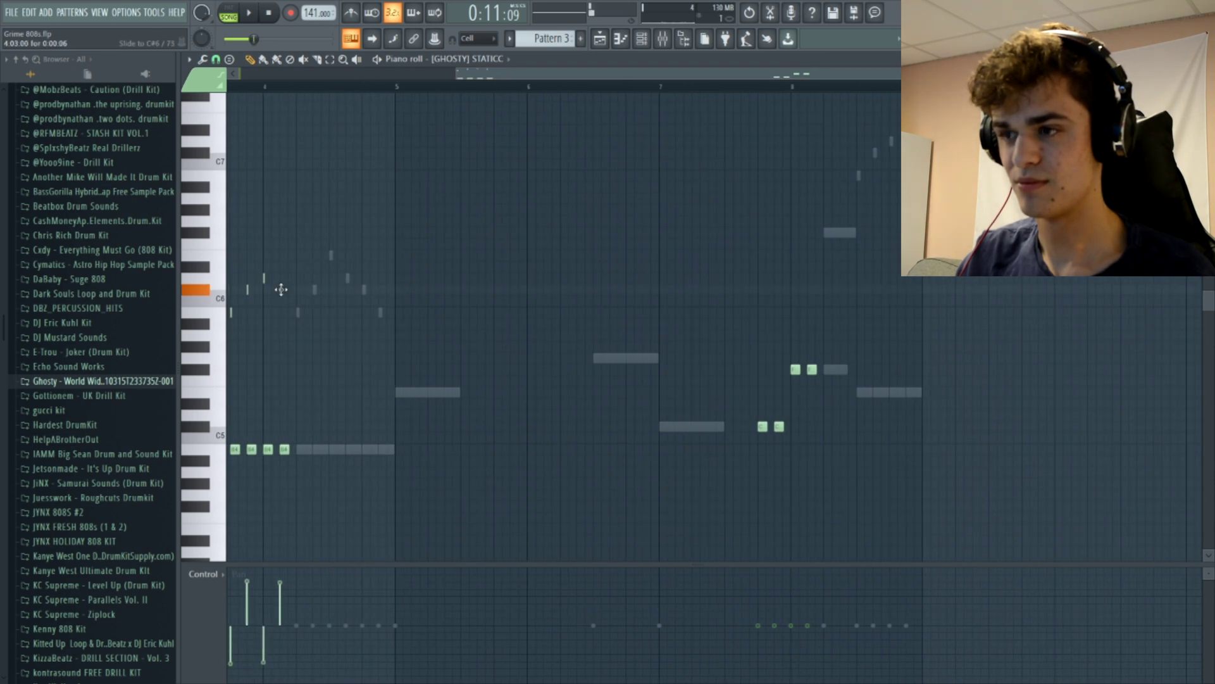
left_click_drag(643, 103, 620, 214)
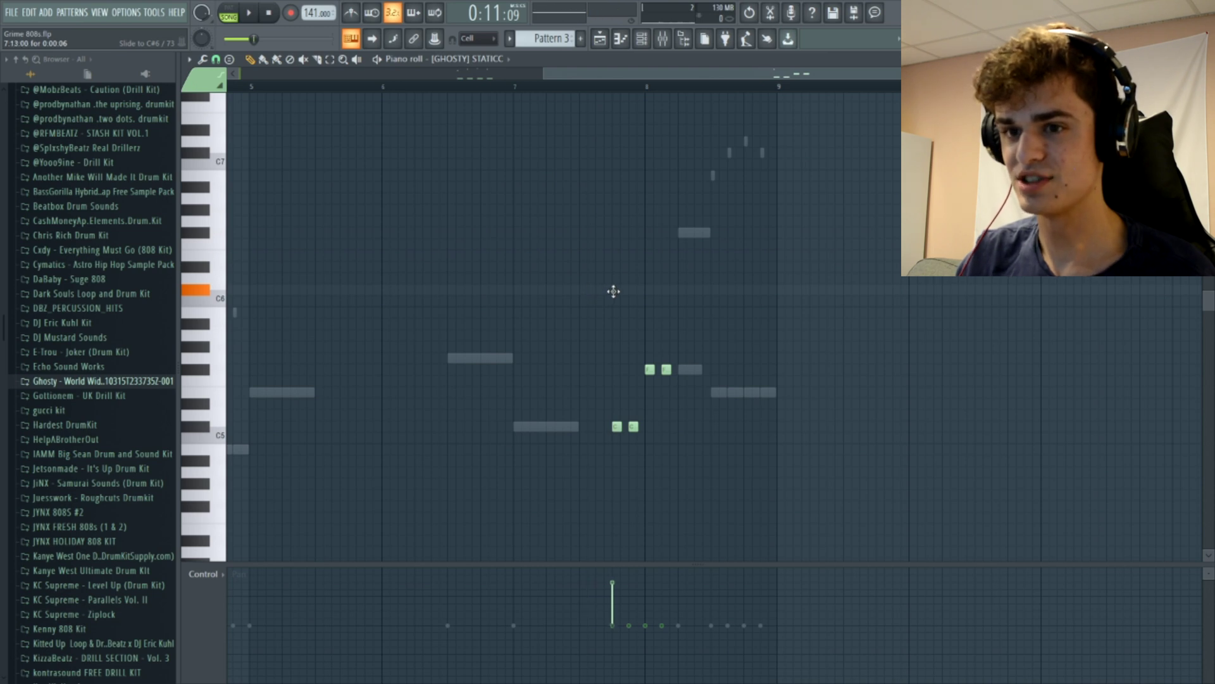
key("space")
key("space")
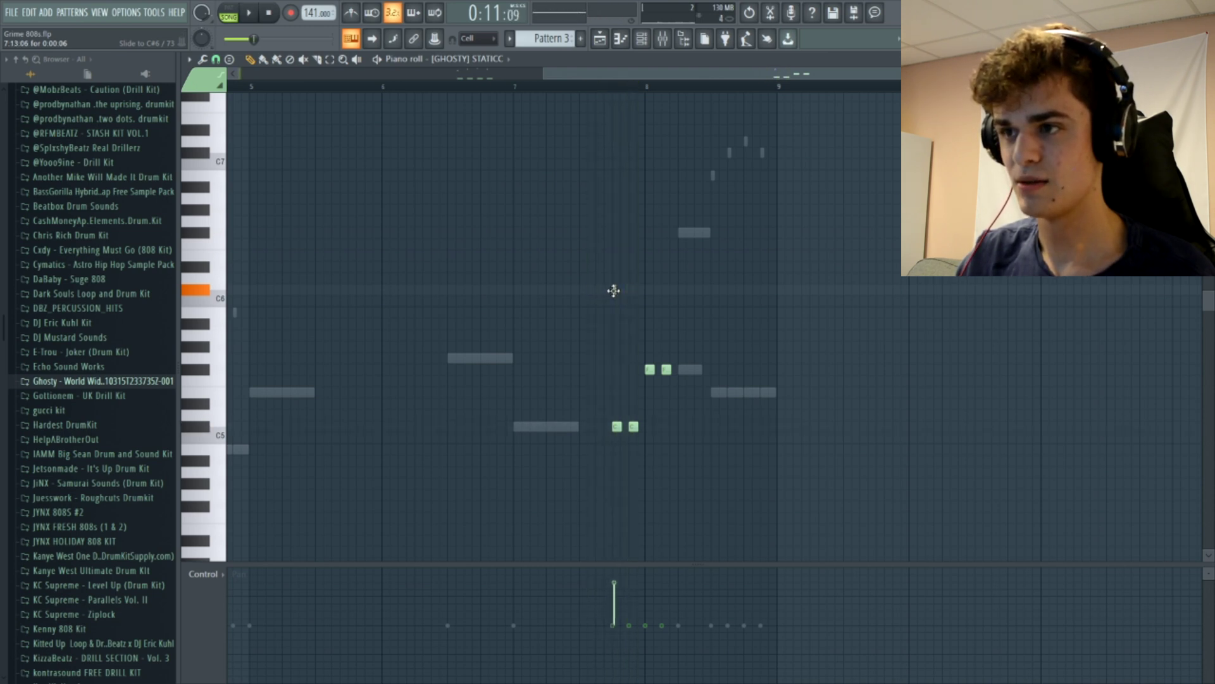
left_click(612, 290)
left_click(631, 278)
left_click(647, 256)
left_click_drag(661, 263, 663, 236)
key("space")
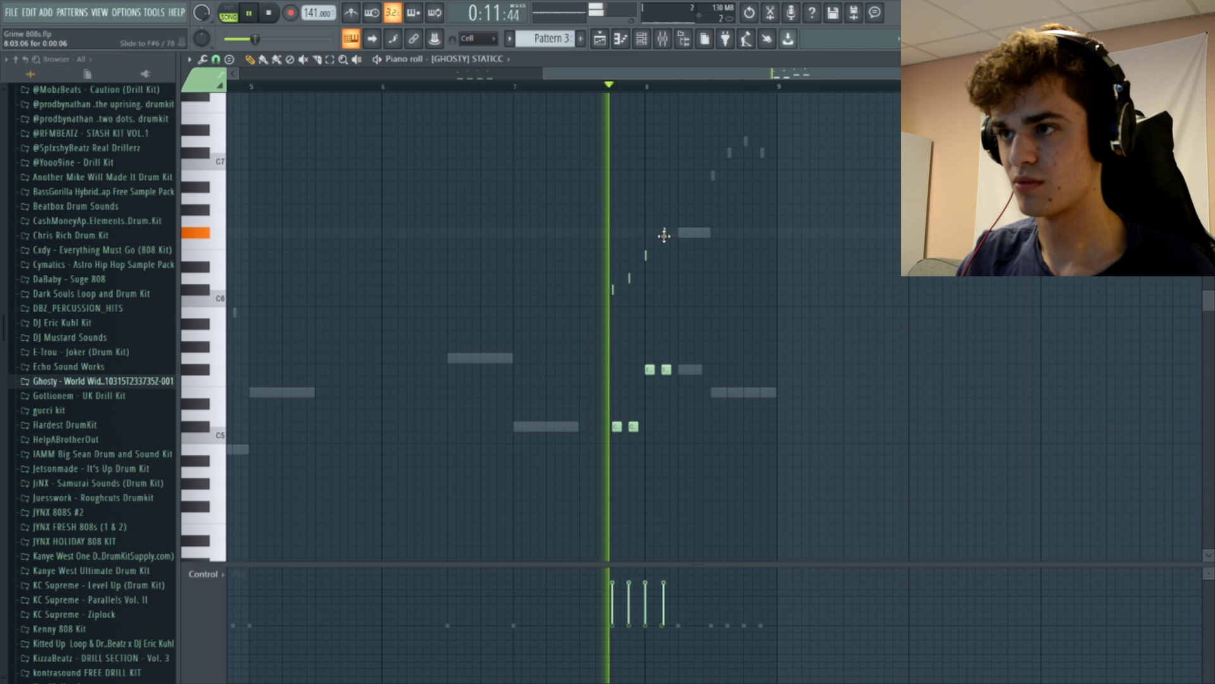
Select the new STATICC hits and slides, pan the four hits alternately left and right by about 60 percent, and play them back.
left_click(334, 61)
left_click_drag(578, 464, 765, 196)
key("space")
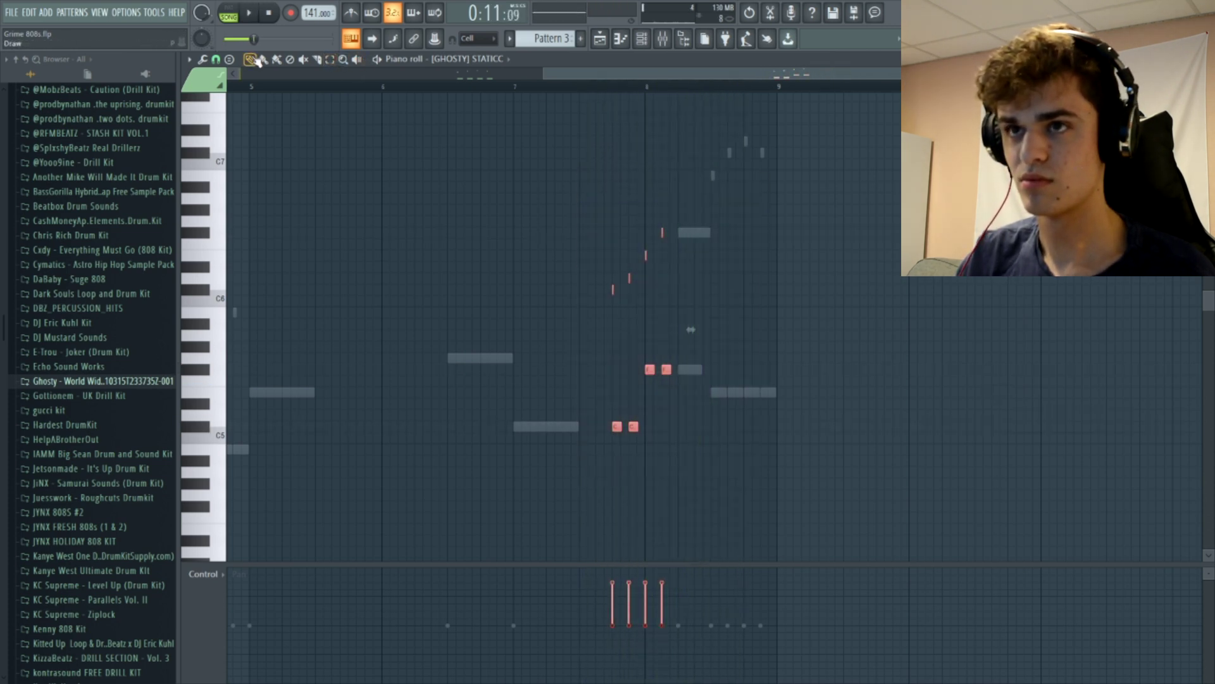
key("space")
left_click_drag(628, 633, 631, 597)
left_click(647, 661)
key("space")
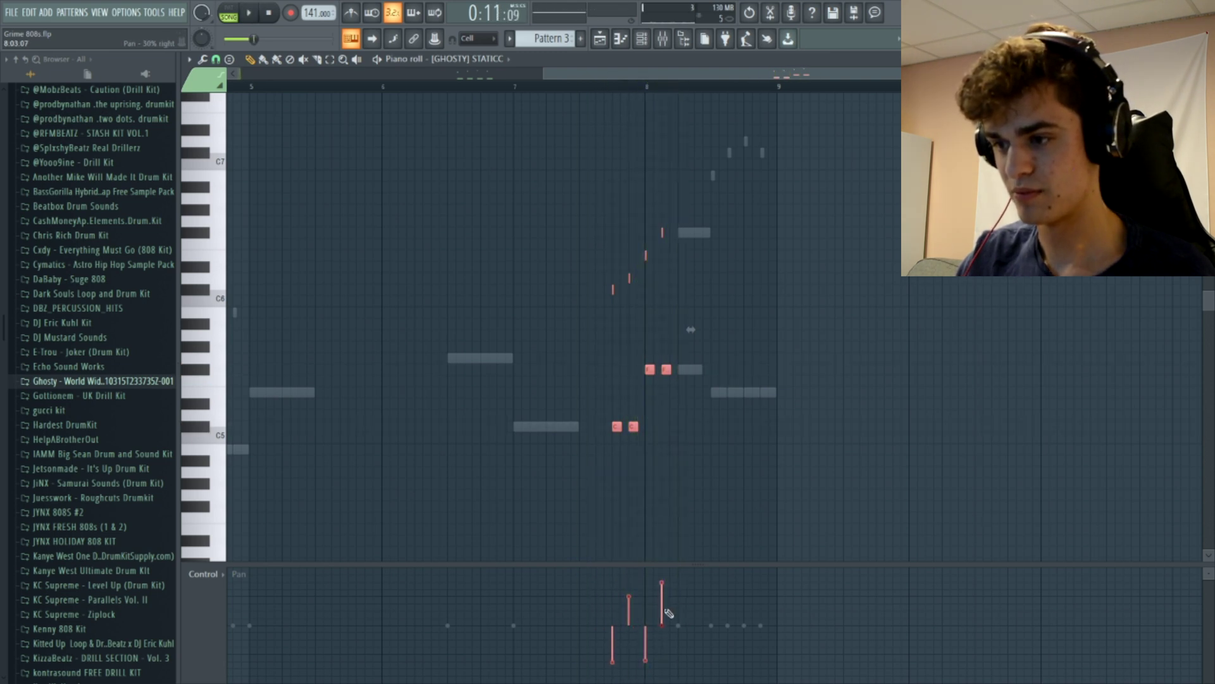
key("space")
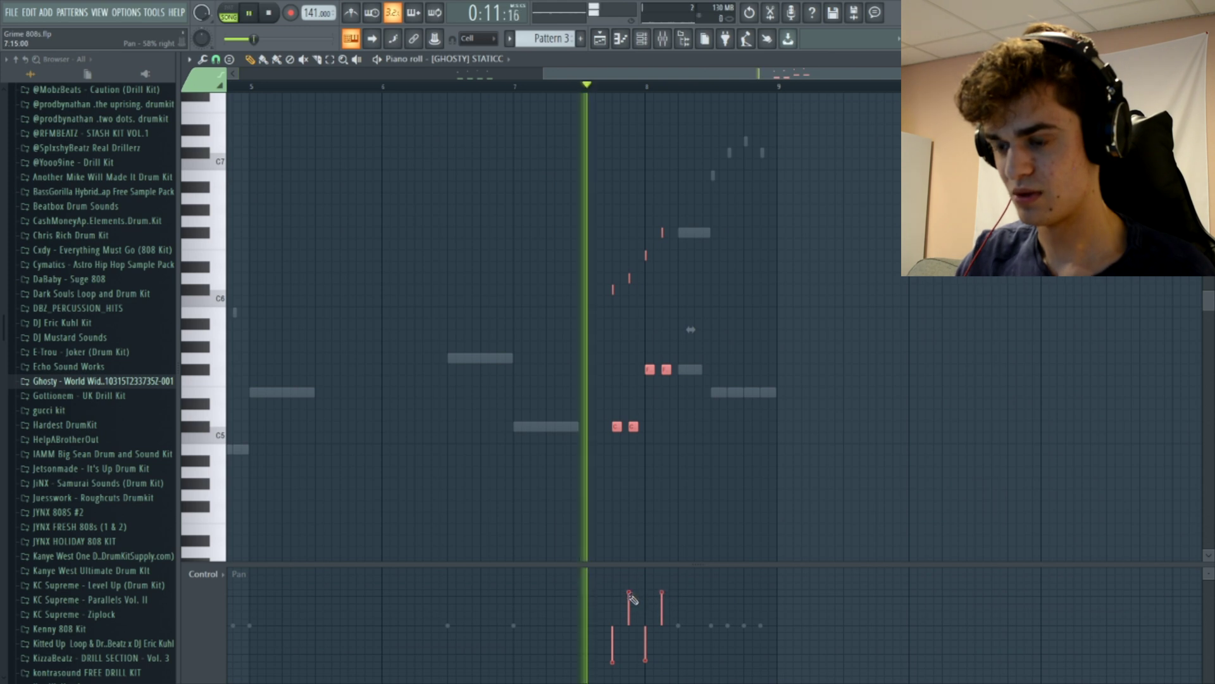
key("space")
key("space")
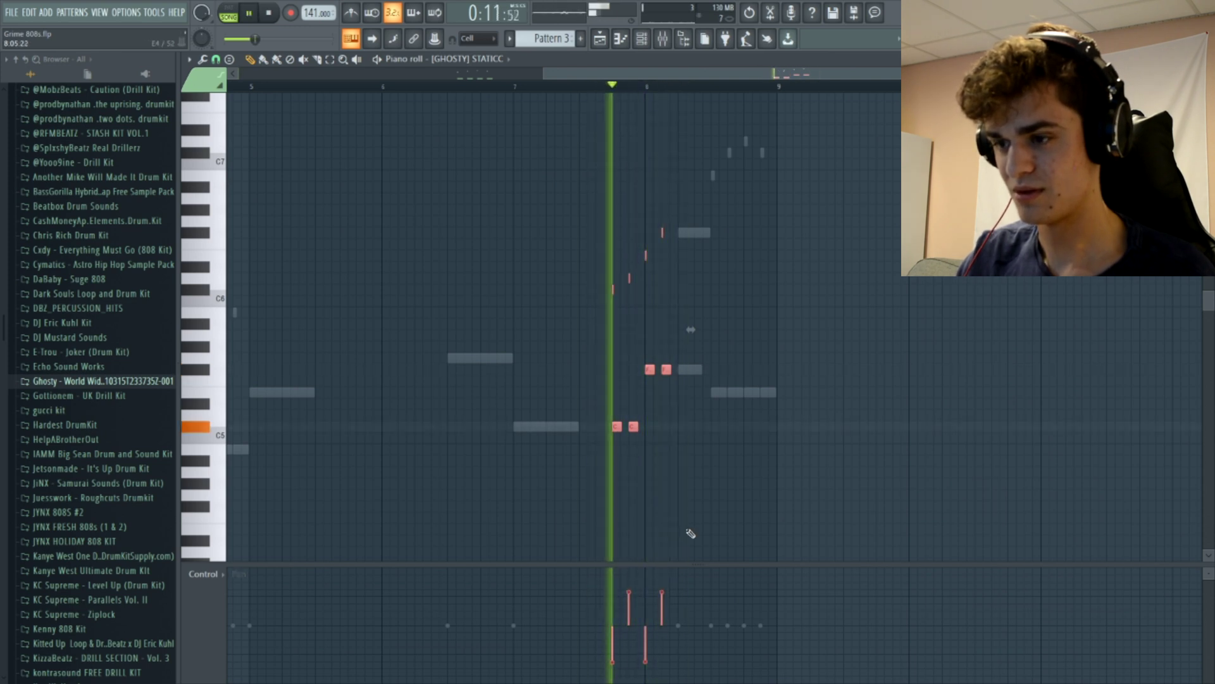
Widen the alternating left and right panning of the four STATICC hits to about 67 percent and play them back.
key("space")
key("space")
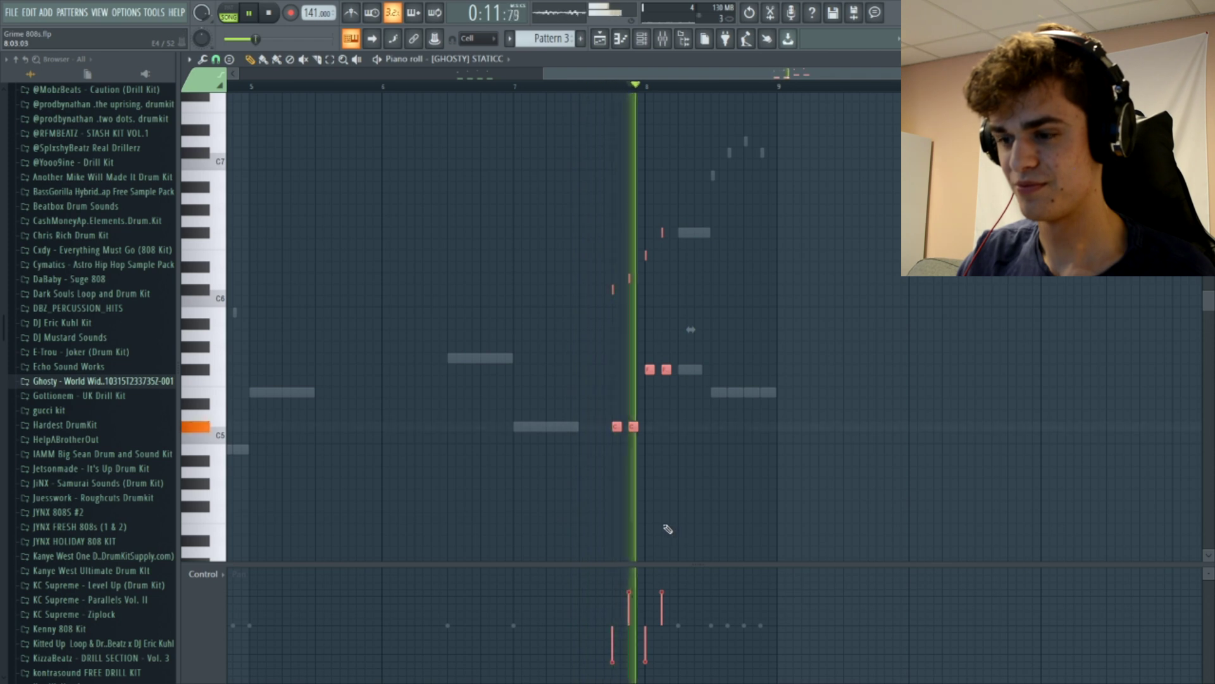
key("space")
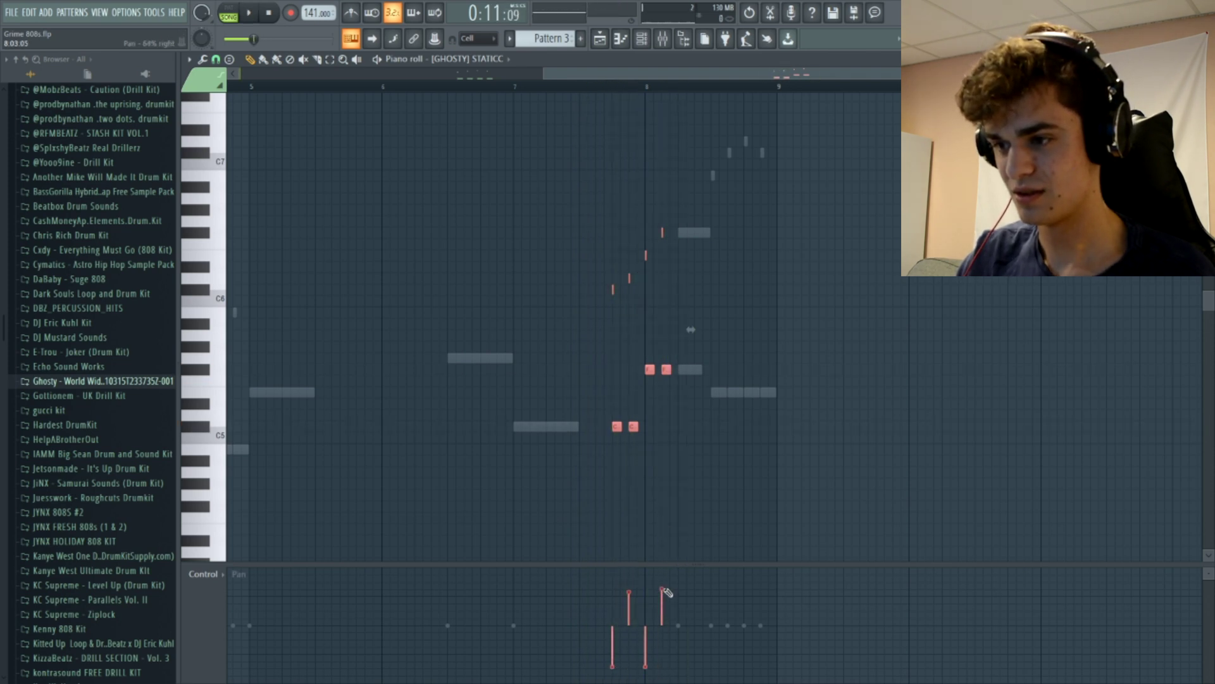
key("space")
left_click(631, 585)
key("space")
key("space")
key("space")
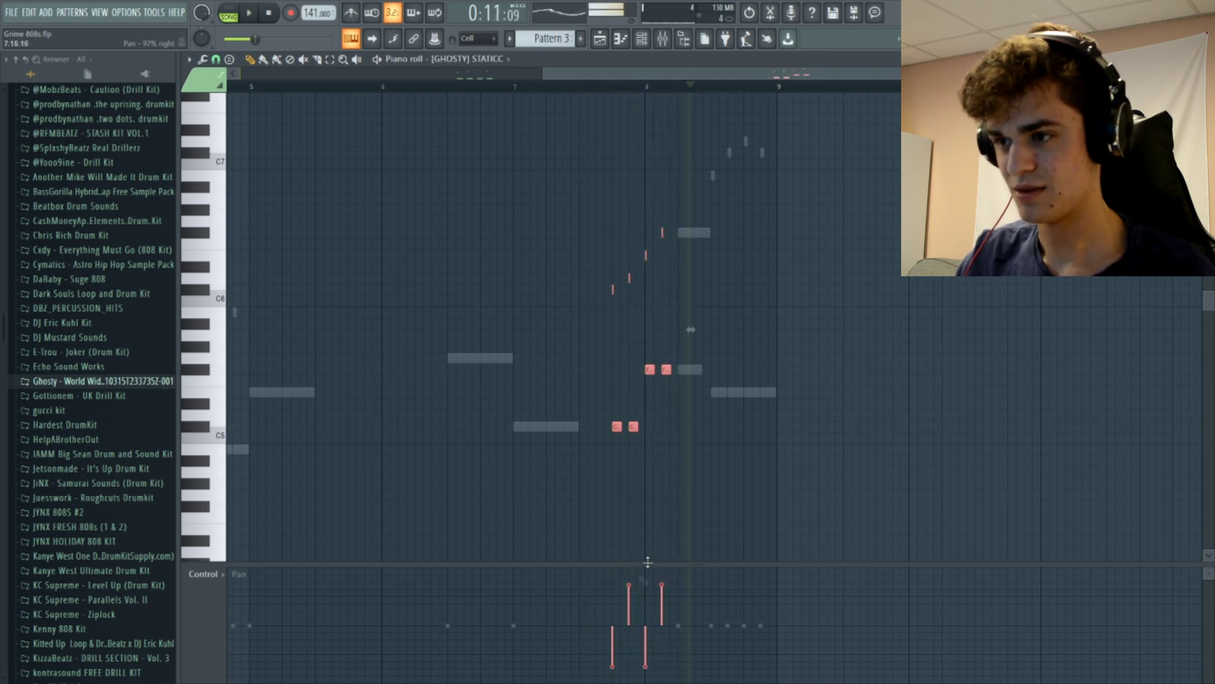
key("space")
key("space")
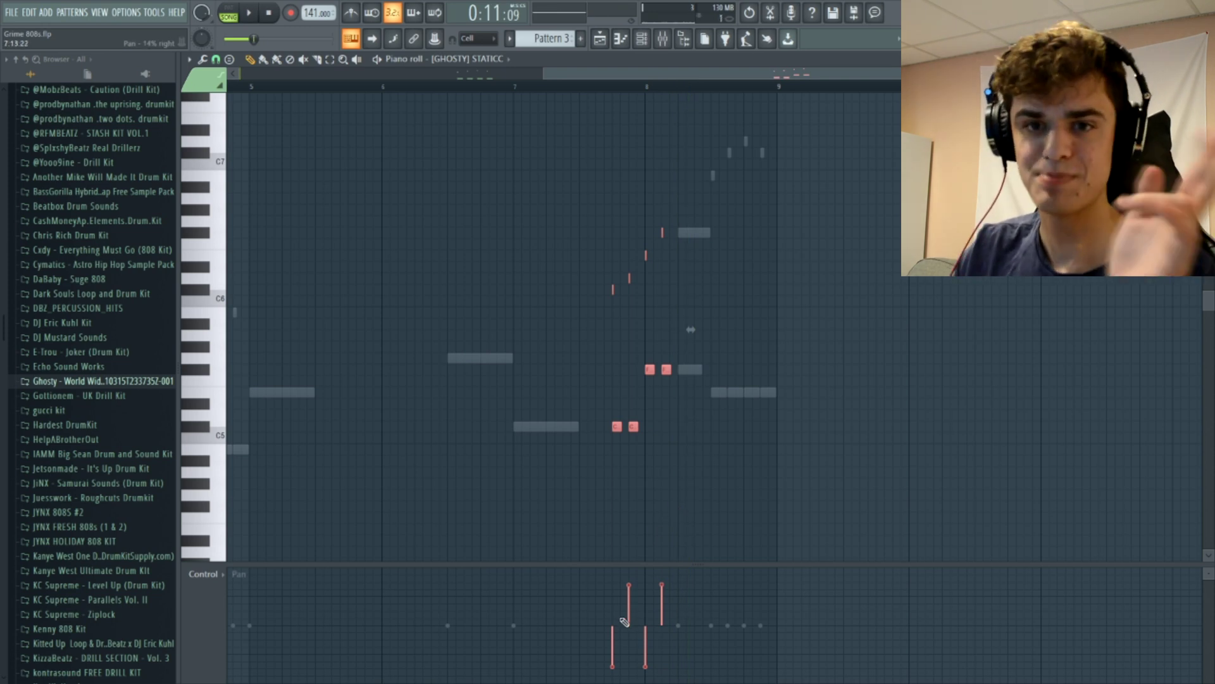
Try panning the first two STATICC hits left and the last two right by about 70 percent, and play them back.
left_click_drag(630, 642, 631, 668)
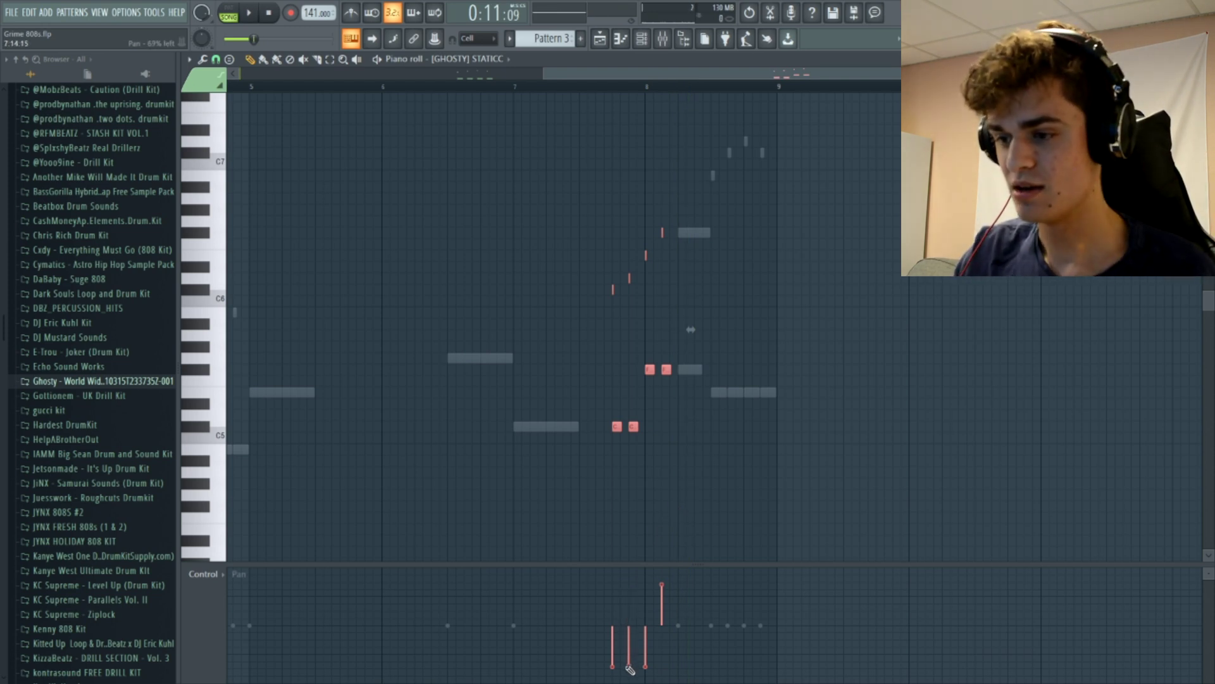
left_click_drag(650, 595, 650, 588)
key("space")
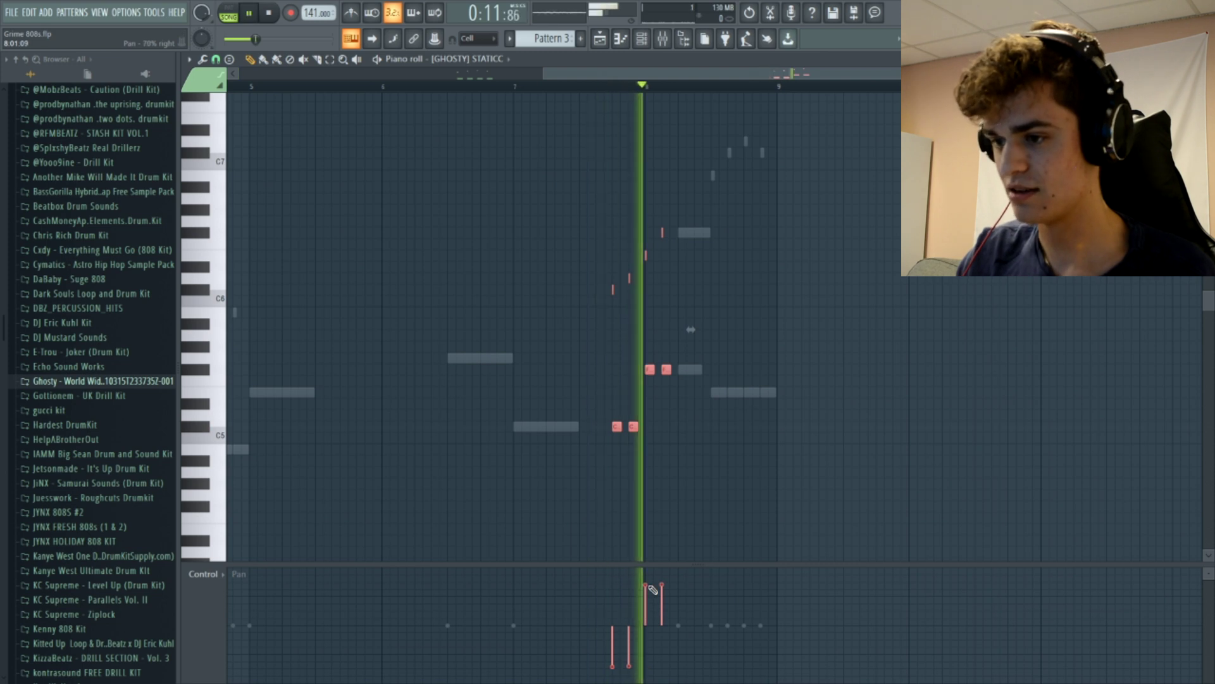
key("space")
Try the four STATICC hits with centred panning in playback for comparison.
left_click_drag(629, 646, 635, 606)
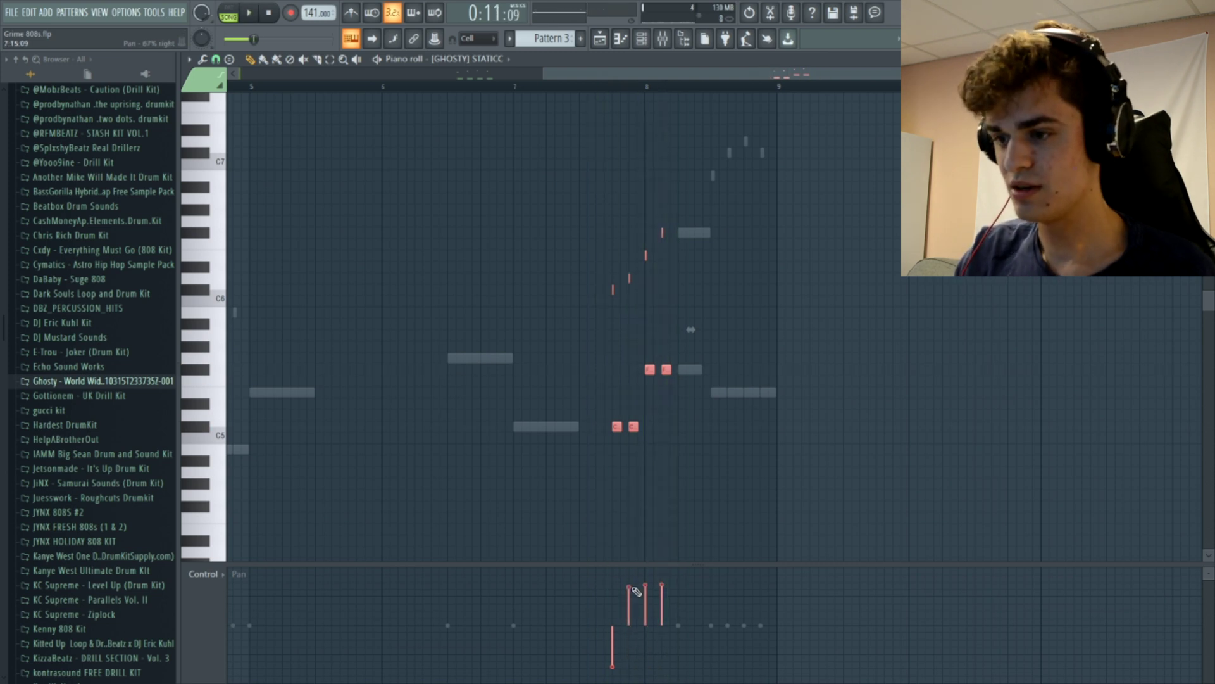
key("space")
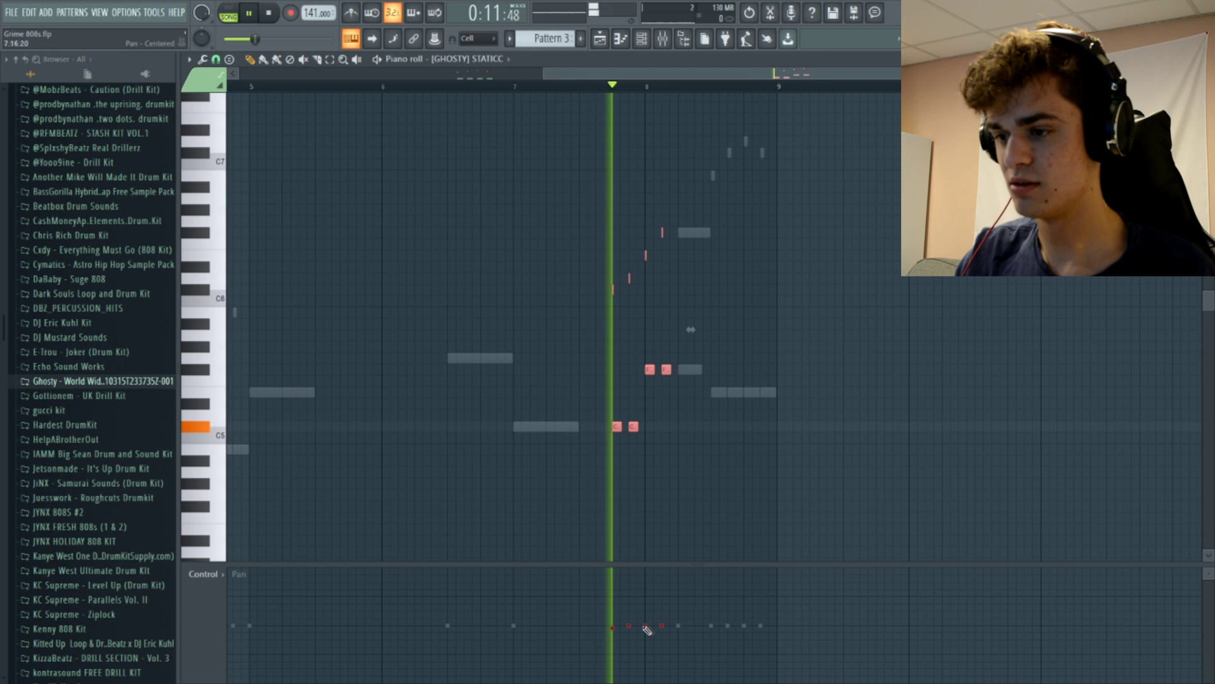
key("space")
Pan the four STATICC hits alternately left and right by about 60 percent, play them back, and deselect the notes.
left_click_drag(612, 628, 614, 671)
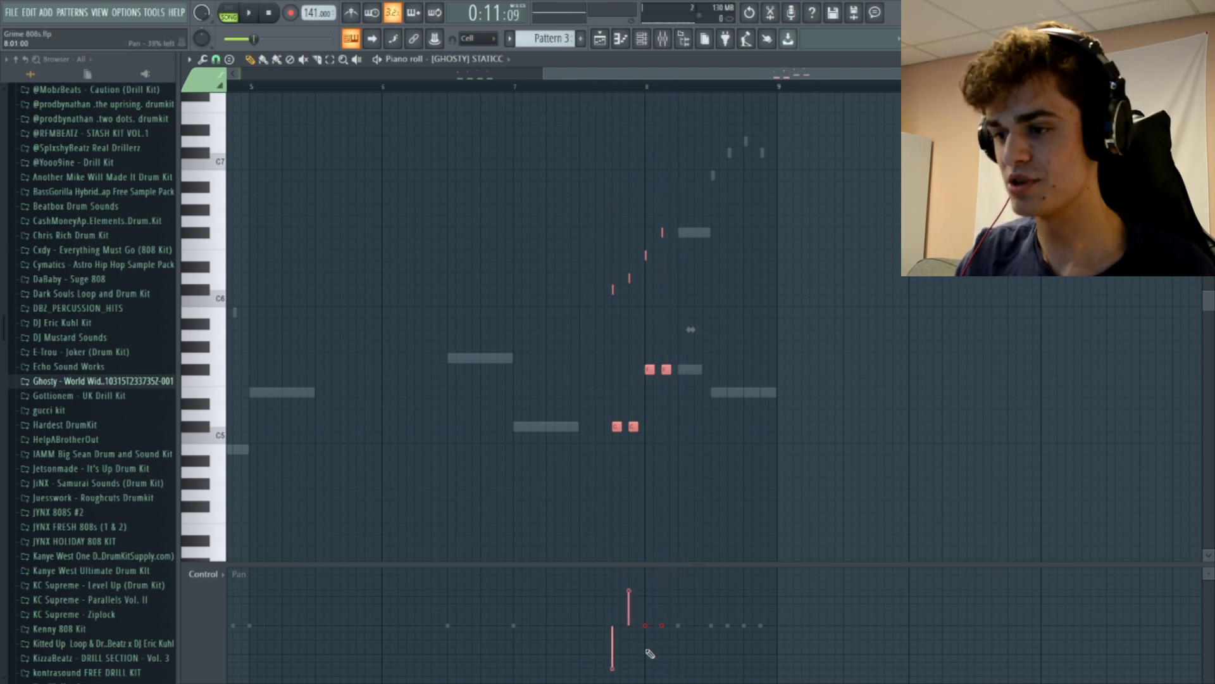
key("space")
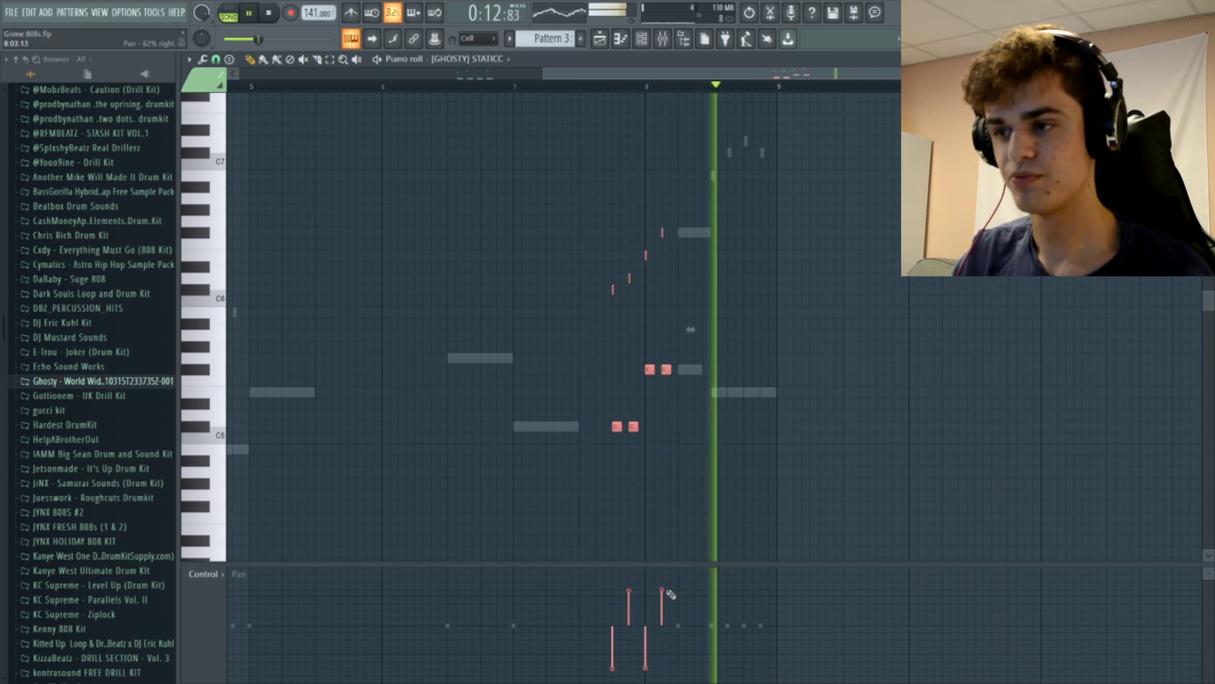
left_click(723, 498, "ctrl")
key("space")
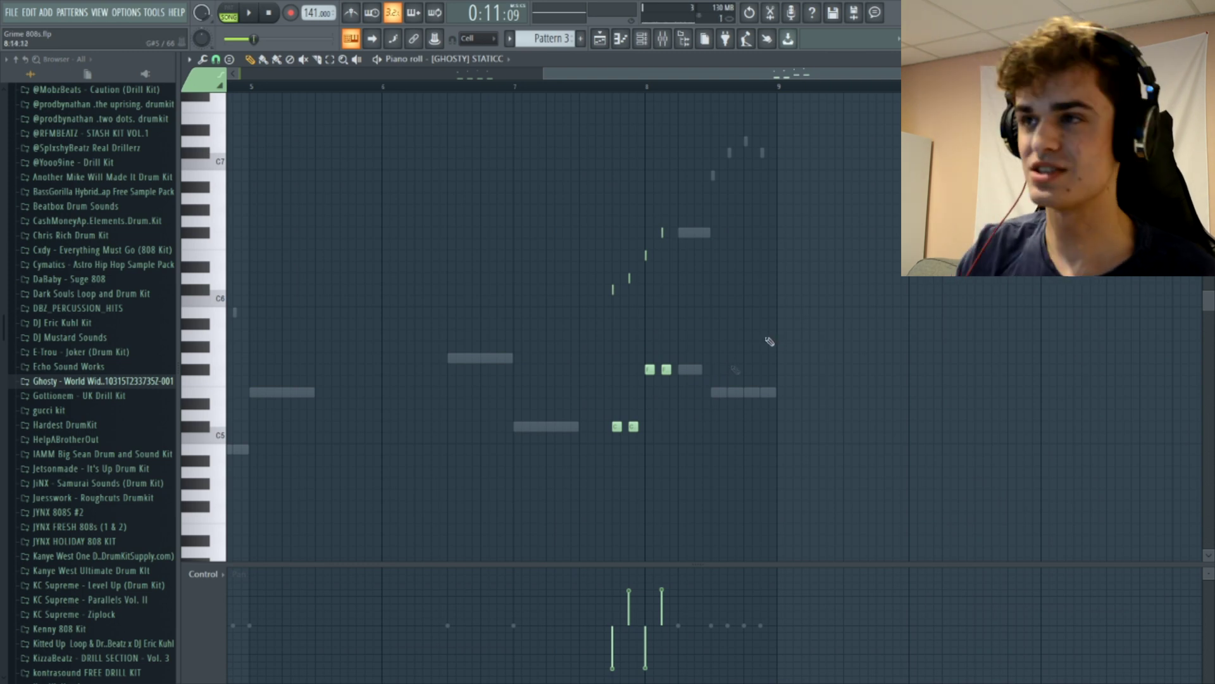
Play the full arrangement in the playlist from the start.
key("F5")
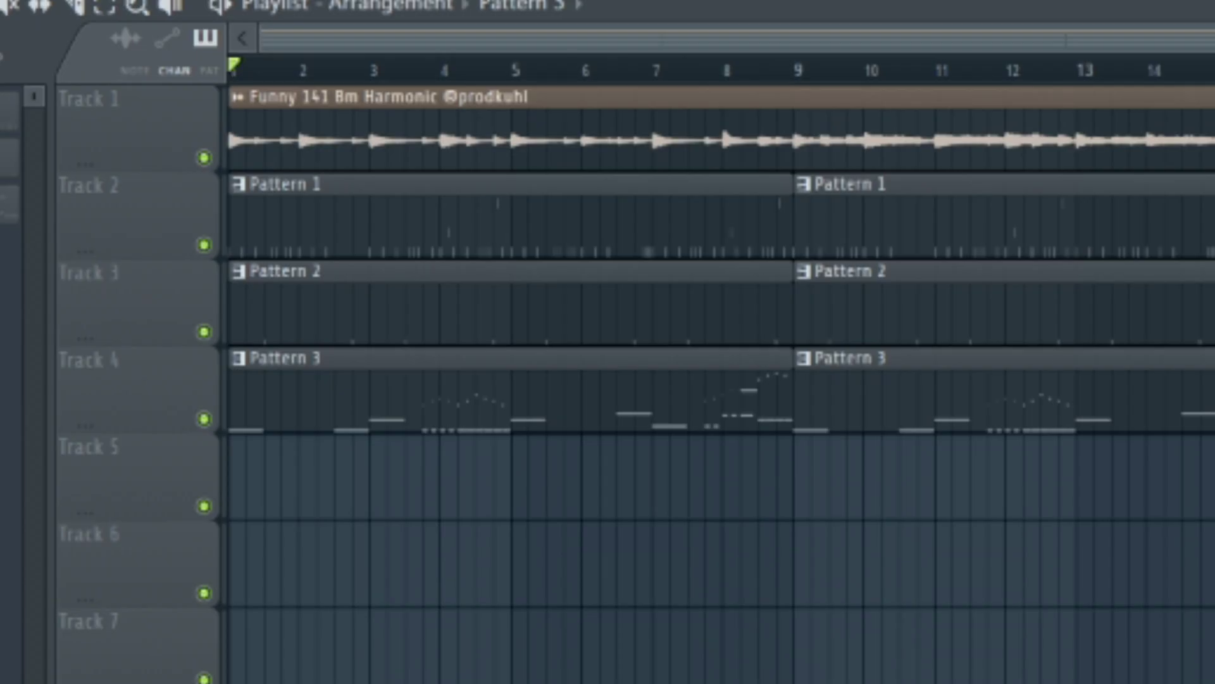
key("space")
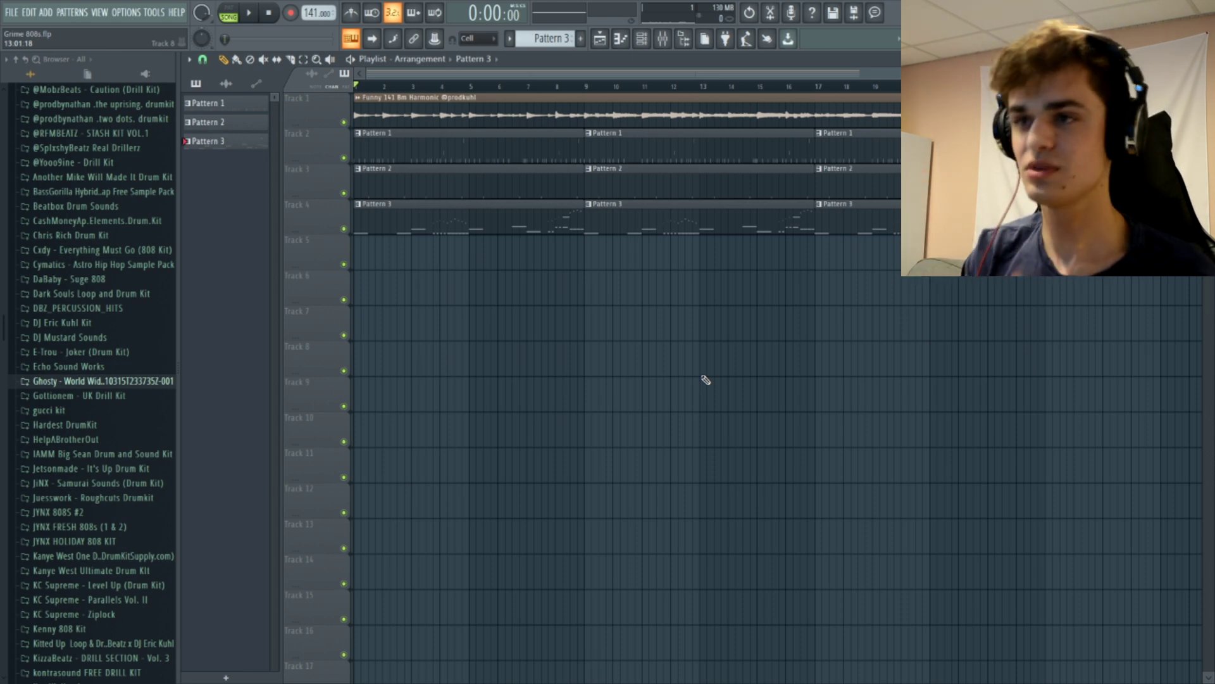
Rename the three 808 mixer tracks: insert 6 as normal, insert 7 as grimey, and insert 8 as grimey slide.
key("F9")
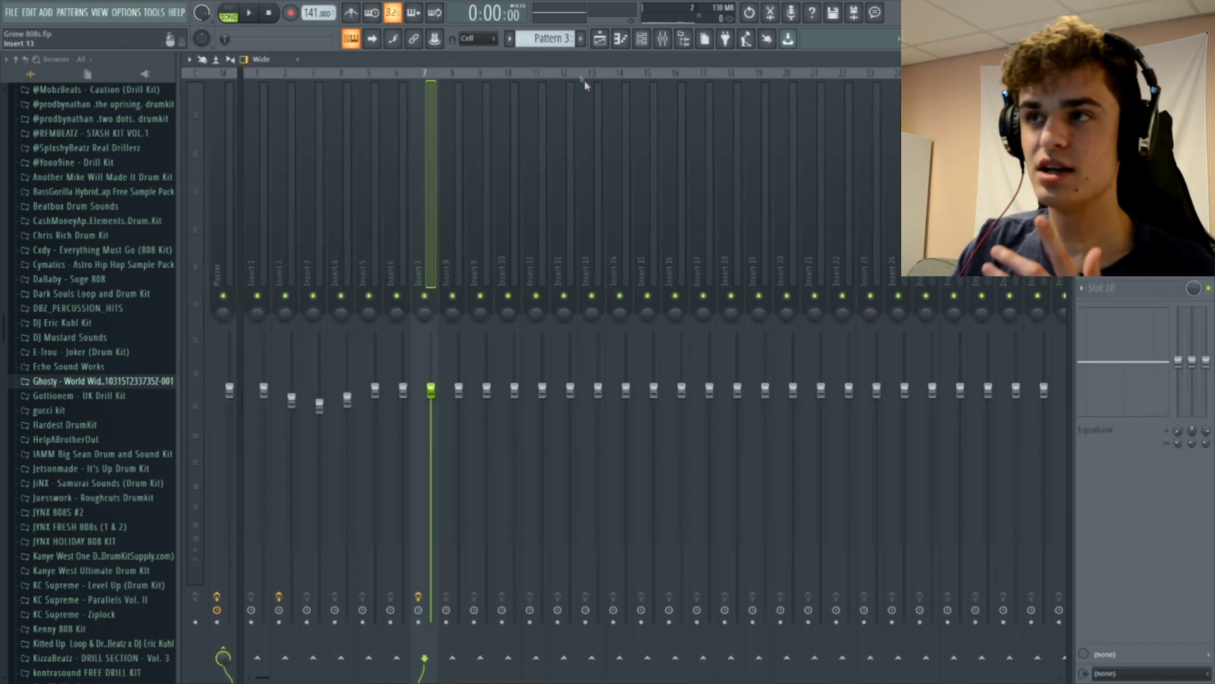
left_click(641, 39)
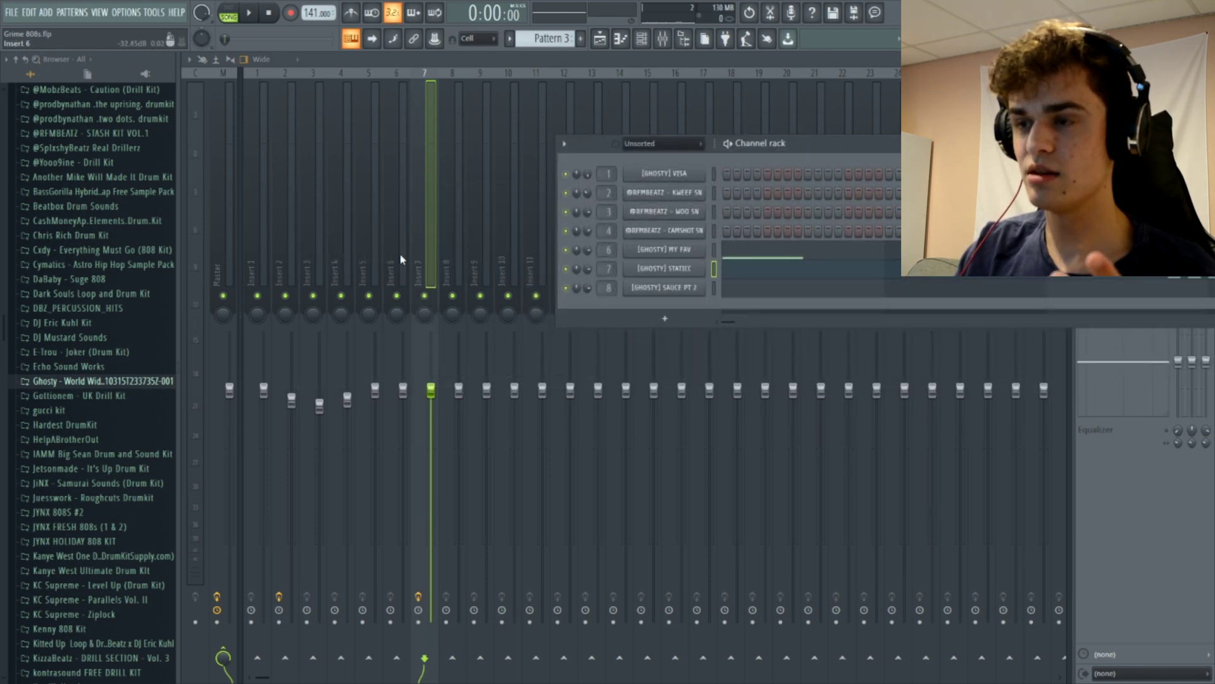
left_click(401, 259)
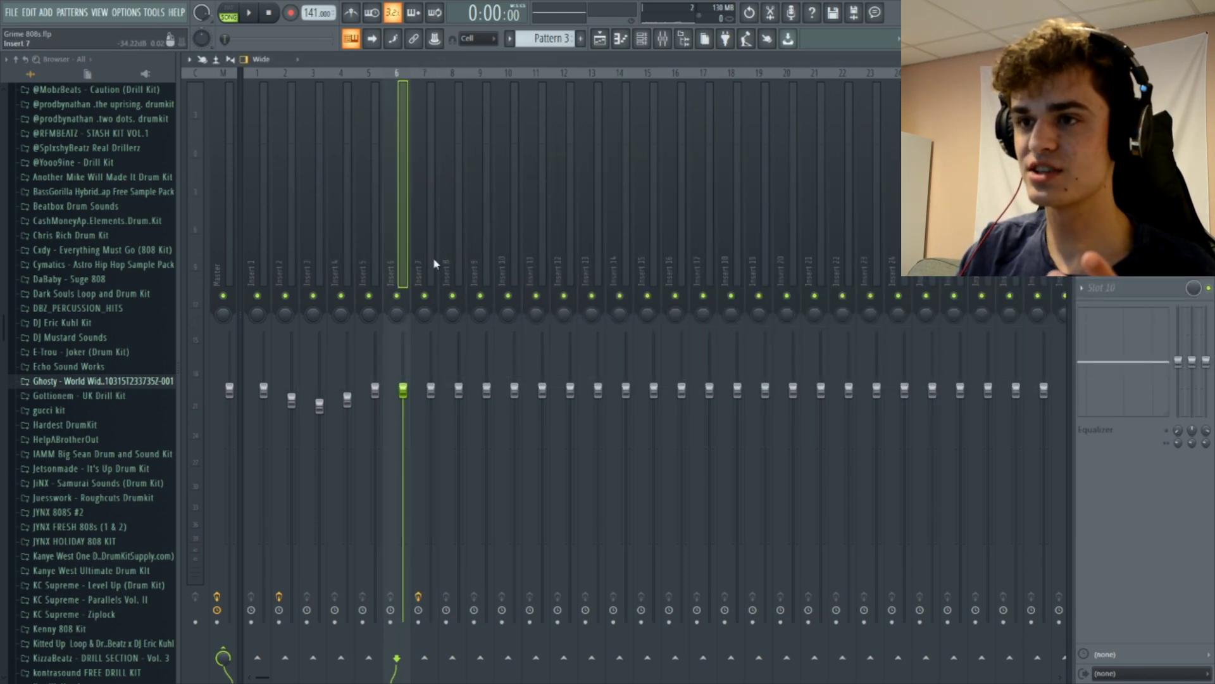
right_click(395, 258)
left_click(393, 228)
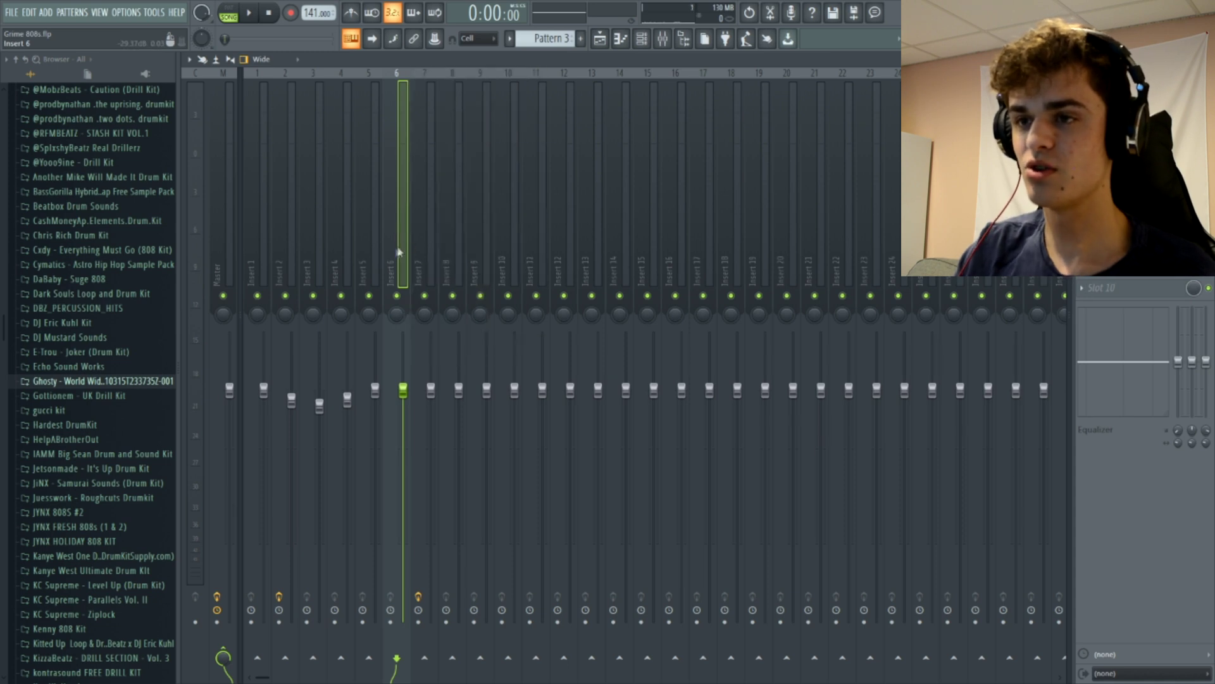
left_click(426, 219)
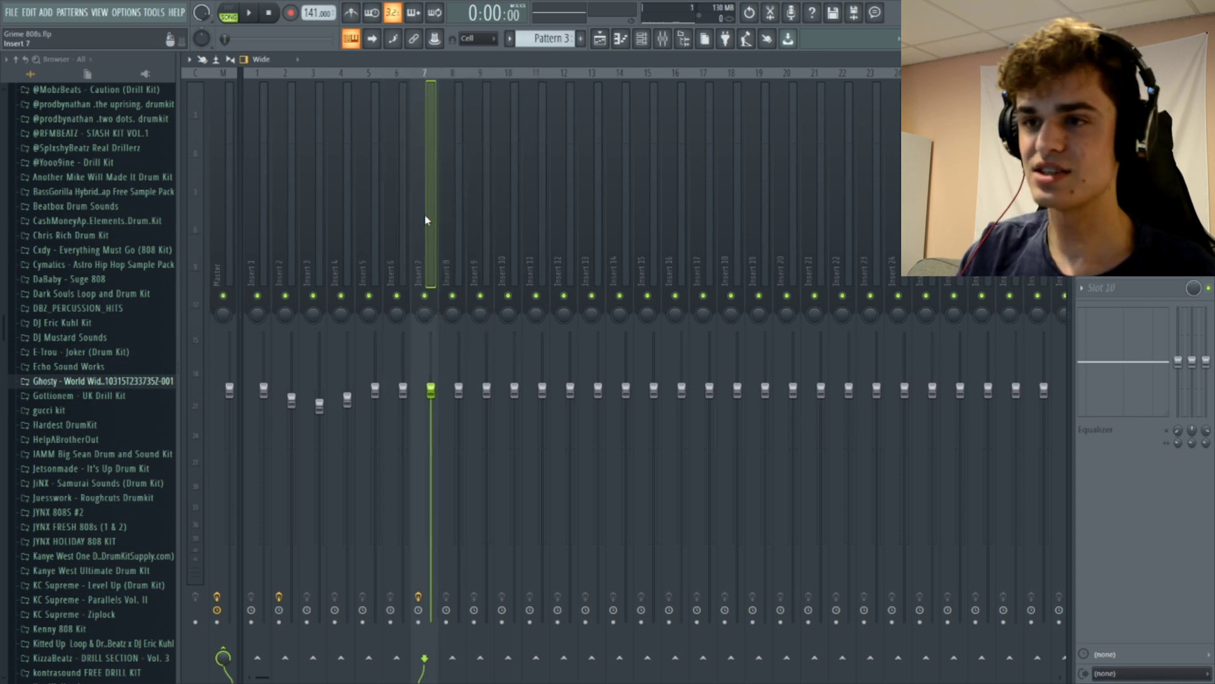
left_click(458, 263)
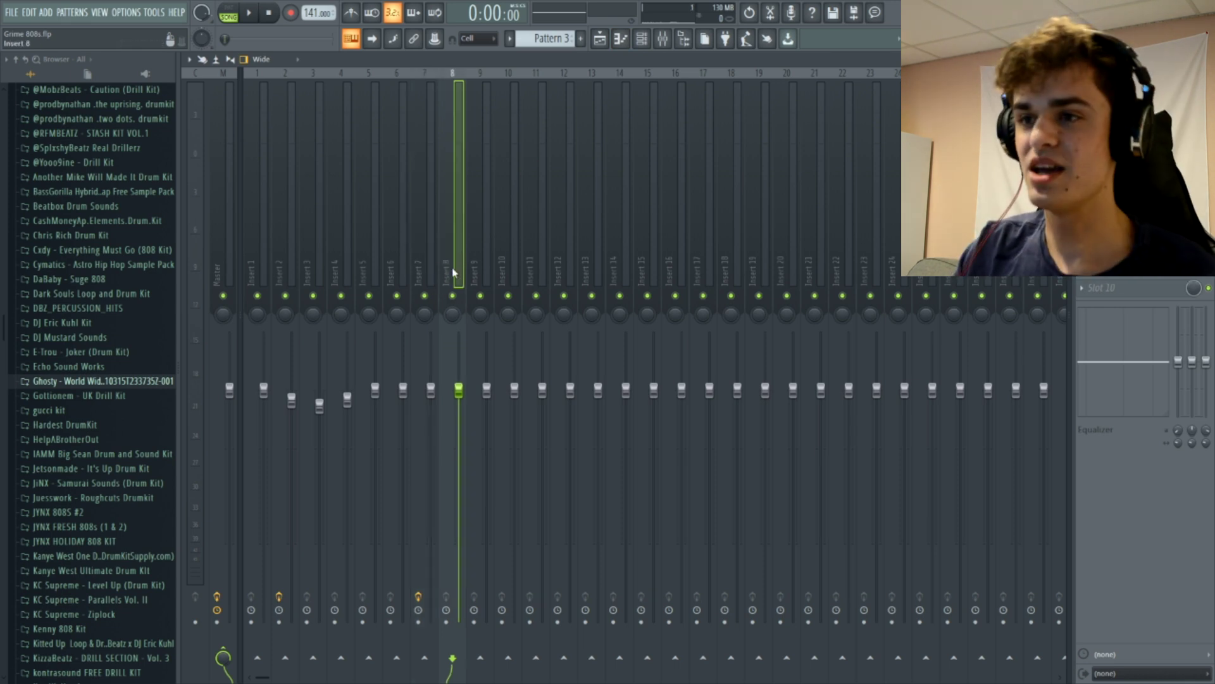
Add Fruity Parametric EQ 2 to the normal track, load the 20Hz + 18kHz cut preset, and move its low cut to about 50 Hz.
left_click(402, 279)
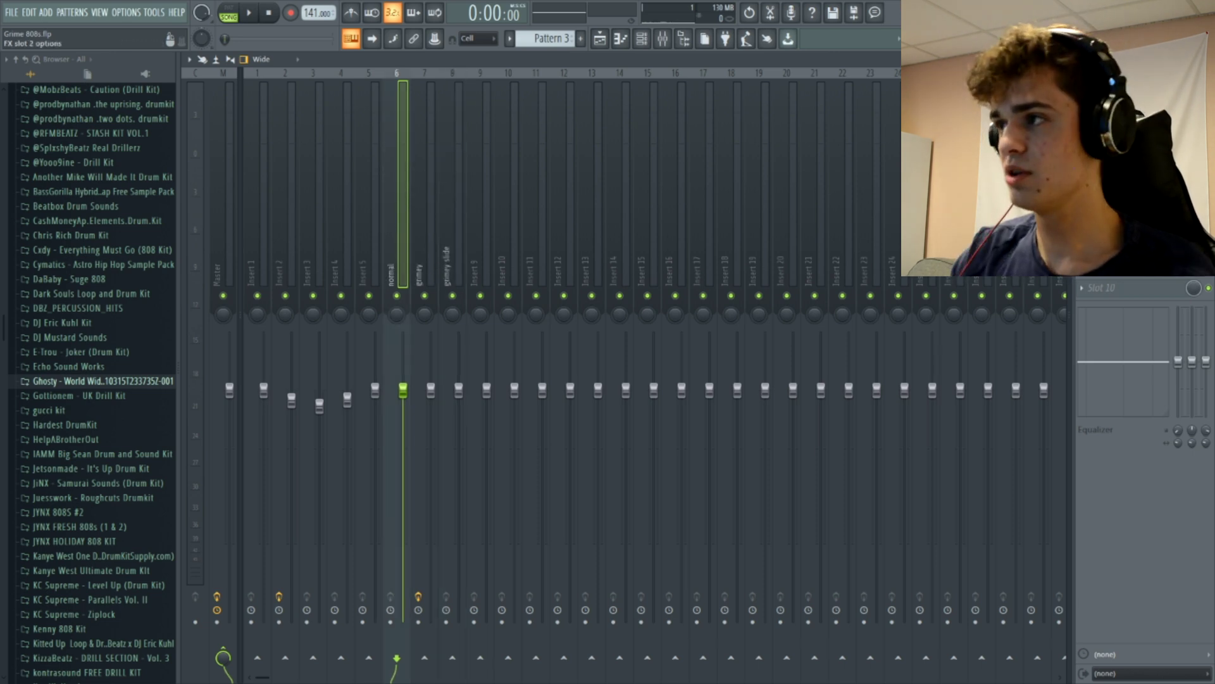
left_click(1104, 287)
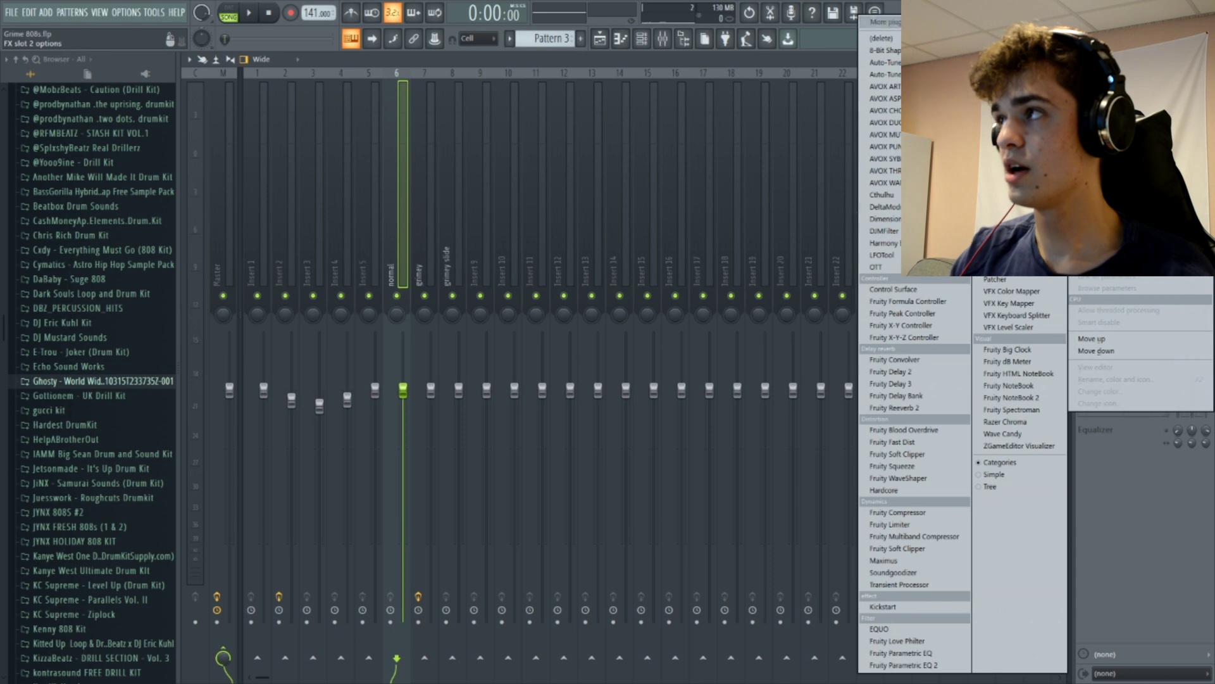
left_click(941, 667)
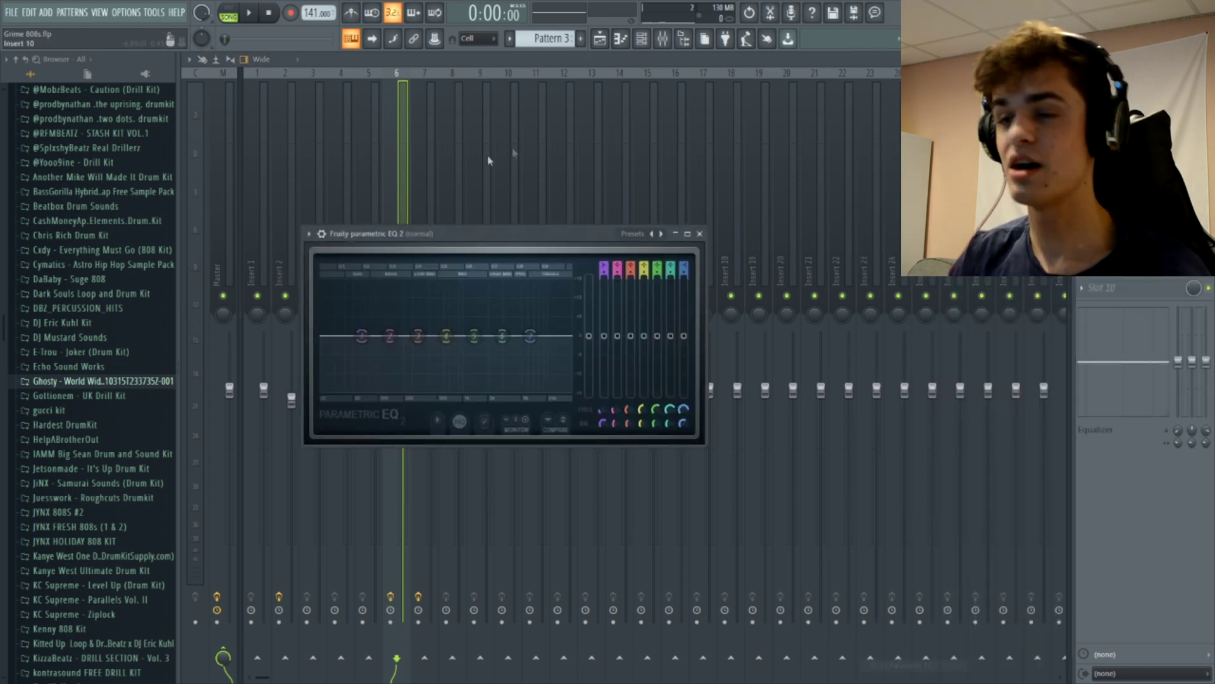
left_click(651, 234)
left_click(689, 264)
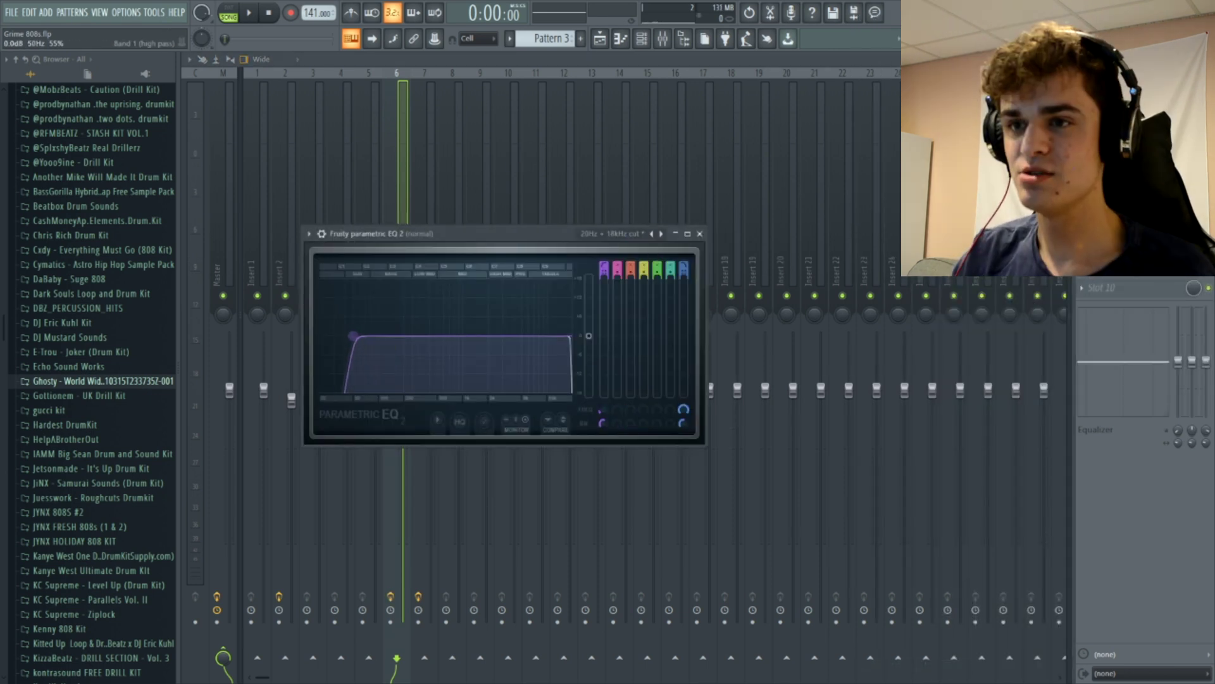
key("space")
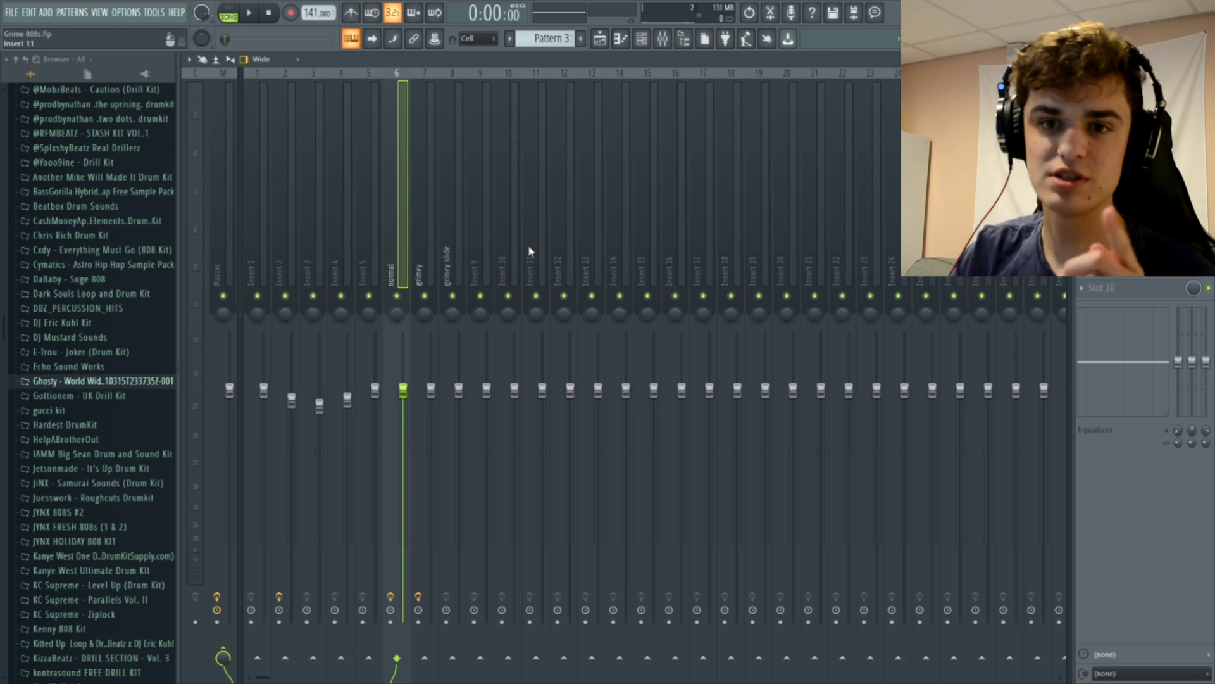
Add Fruity Parametric EQ 2 to the grimey slide track with the 20Hz + 18kHz cut preset and move its low cut to about 43 Hz.
left_click(1082, 183)
left_click(1099, 339)
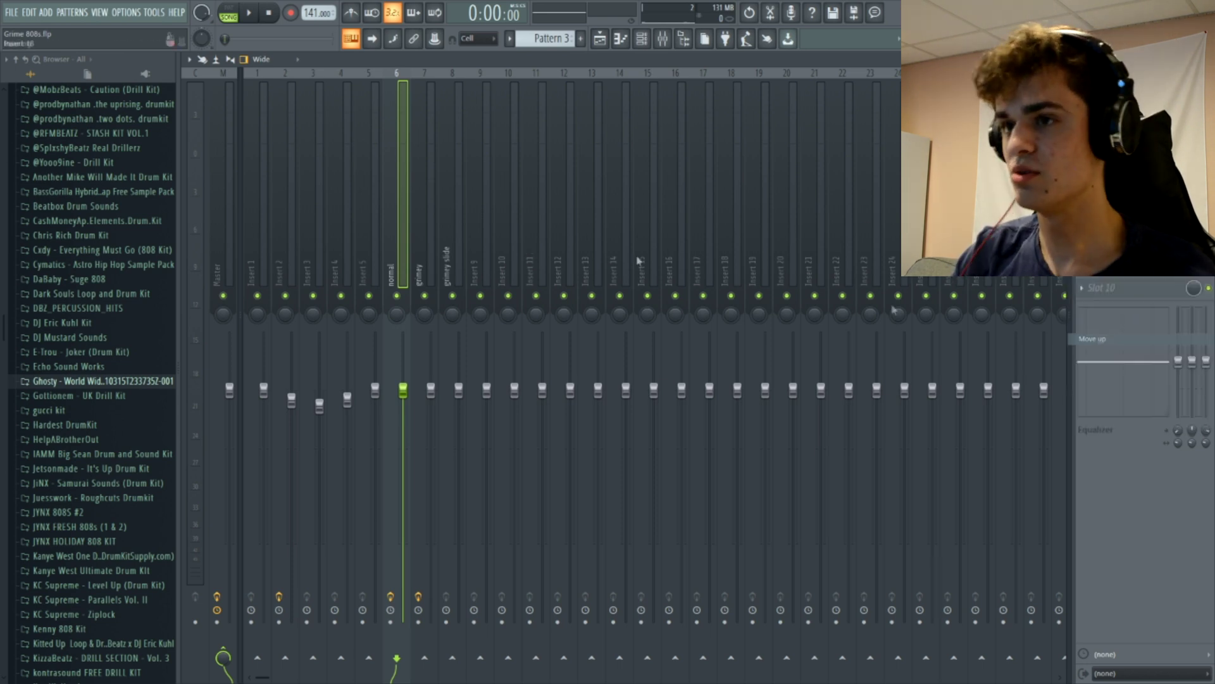
left_click(448, 232)
left_click(1081, 99)
mouse_move(1100, 116)
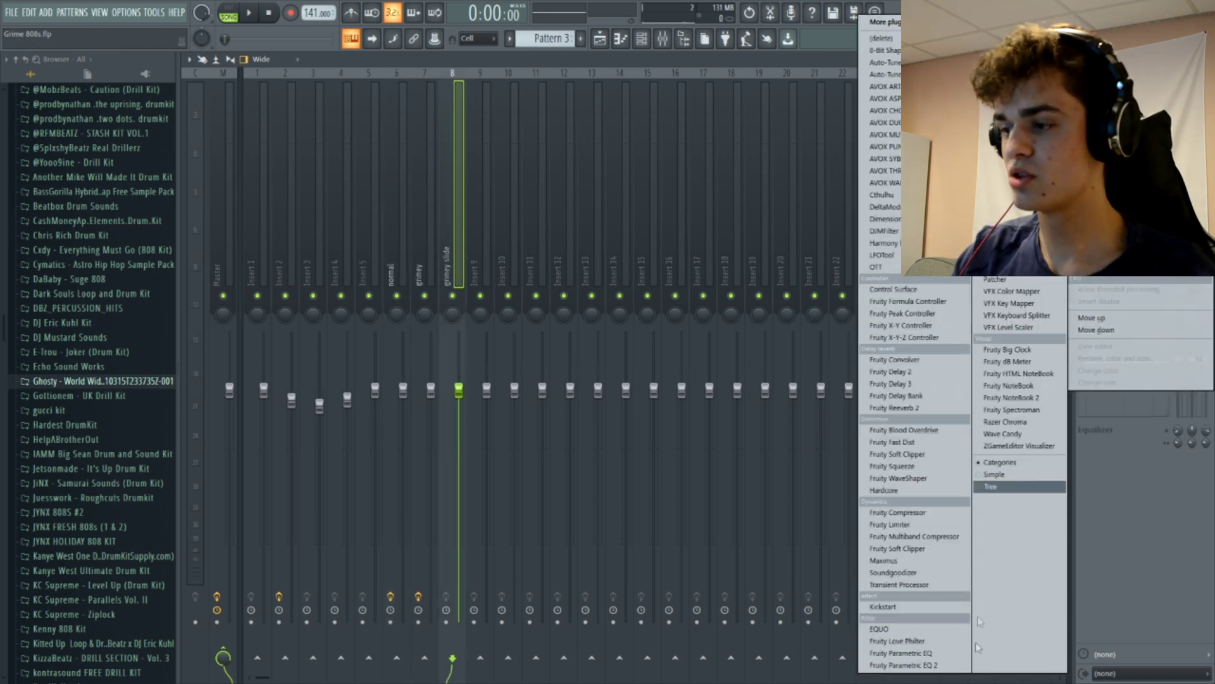
left_click(950, 665)
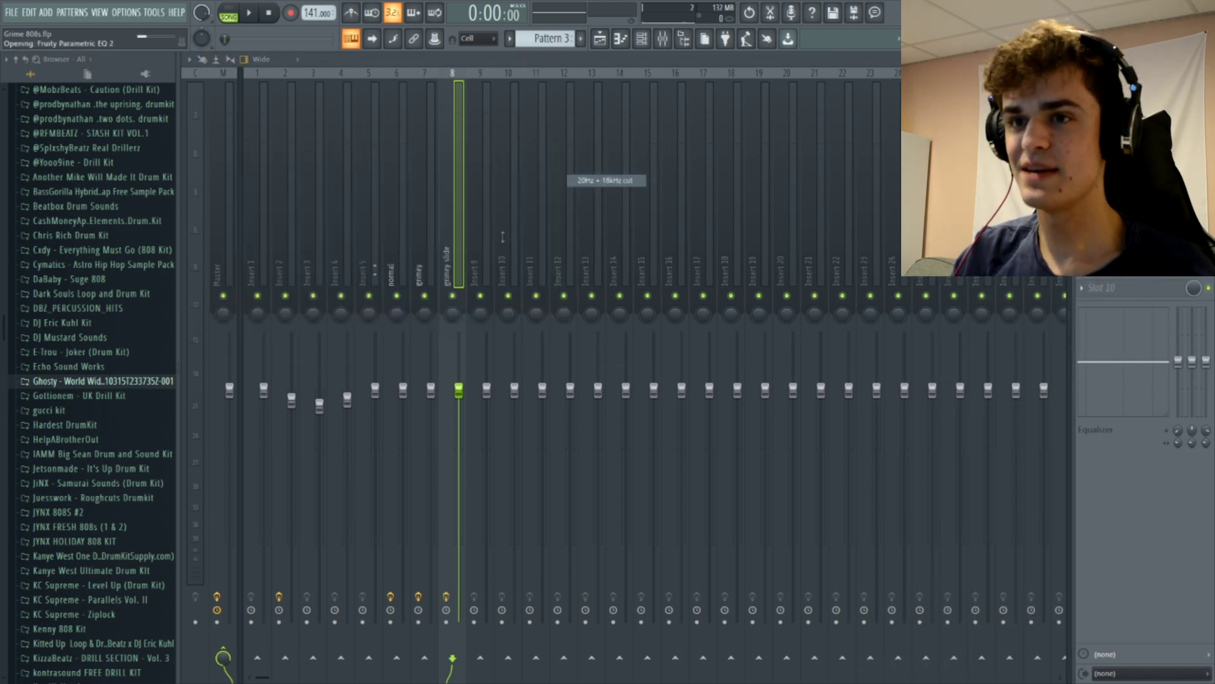
left_click_drag(250, 259, 265, 253)
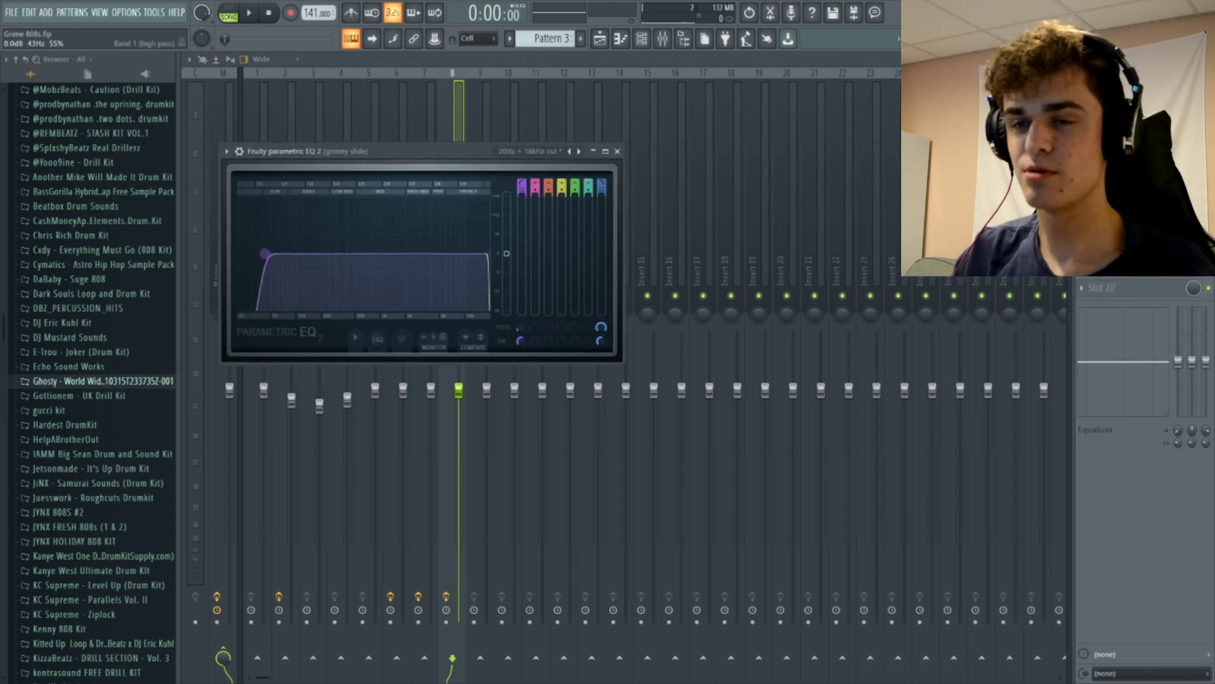
left_click(457, 116)
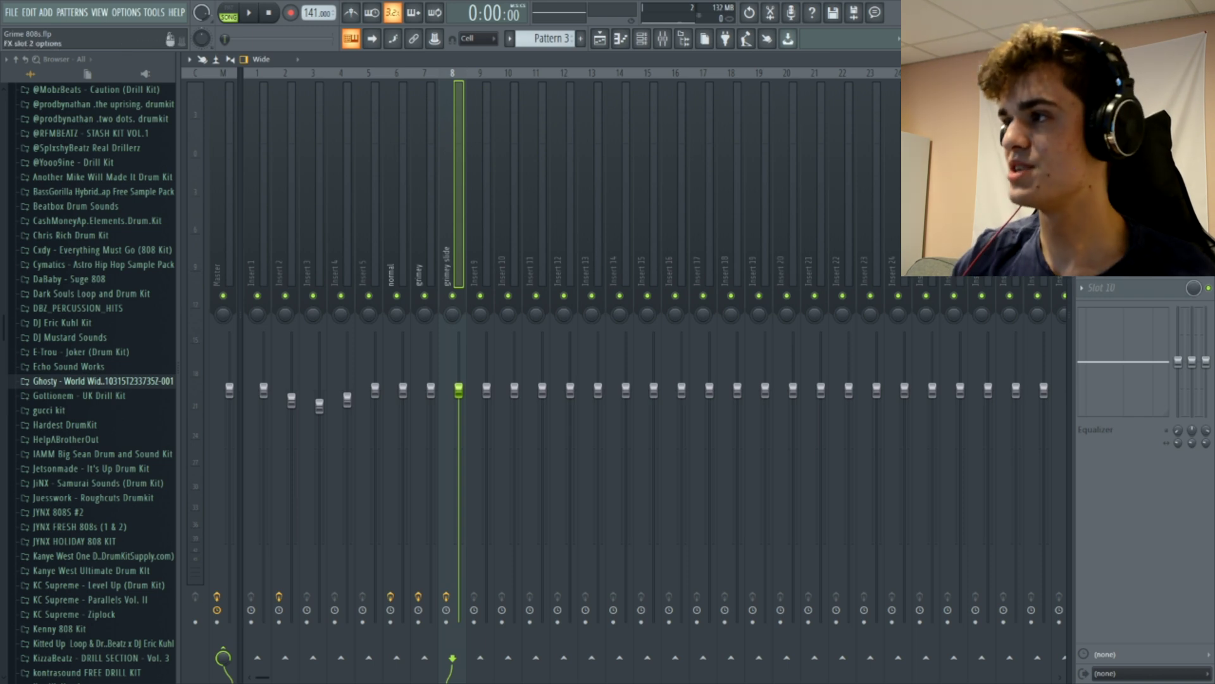
Add a second Fruity Parametric EQ 2 to the grimey slide track and adjust its curve.
left_click(1082, 117)
mouse_move(1104, 136)
left_click(961, 666)
left_click_drag(466, 271, 407, 289)
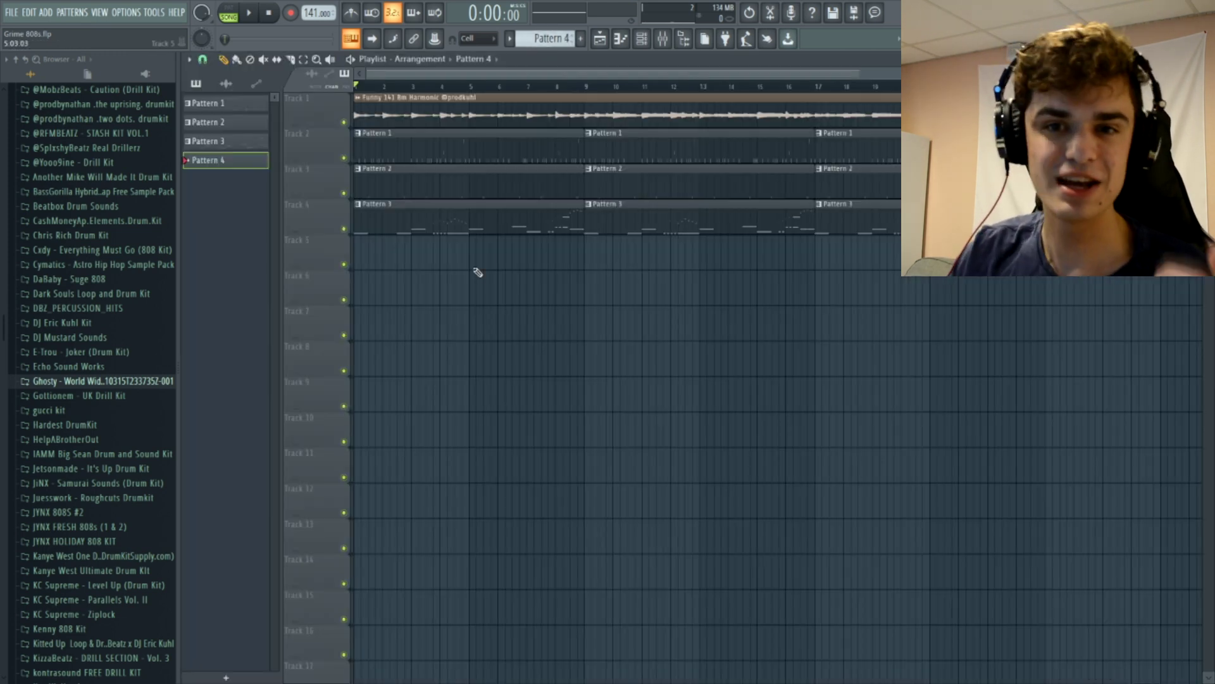
Raise the normal 808 track's volume fader in the mixer and check the level in playback.
key("F9")
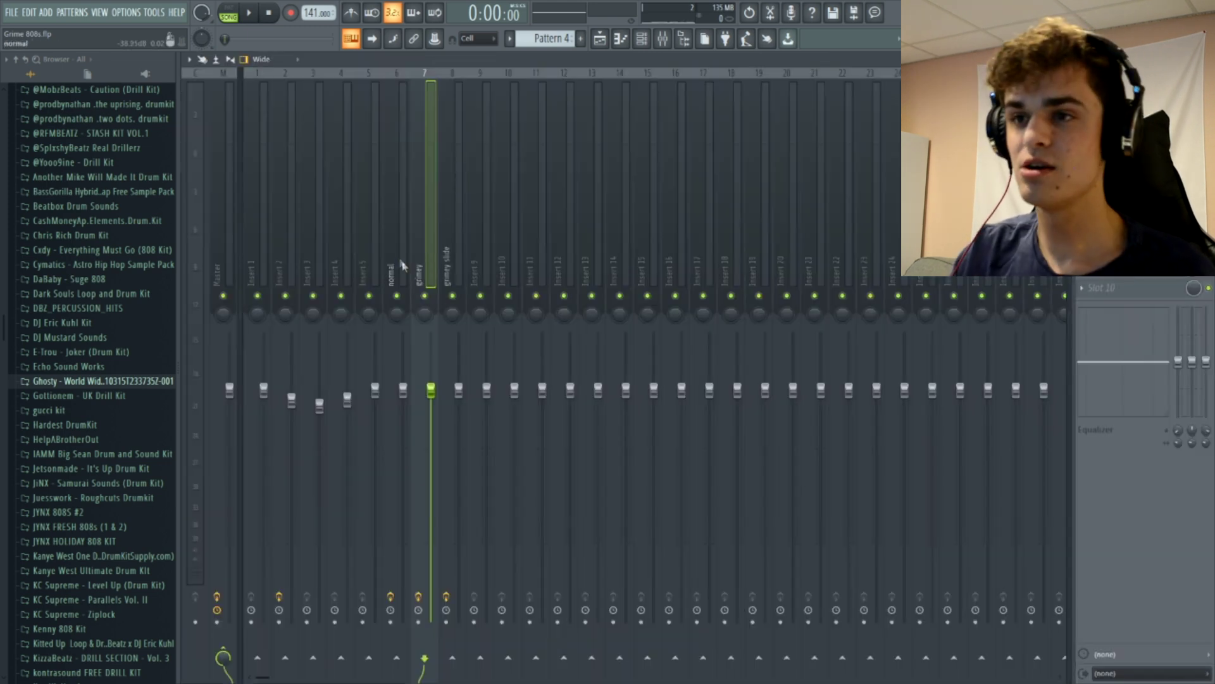
left_click_drag(404, 390, 403, 354)
key("space")
key("space")
Add Fruity Compressor to the normal track with a threshold of about -6.1 dB and a ratio of 24:1.
left_click(1081, 123)
mouse_move(1095, 136)
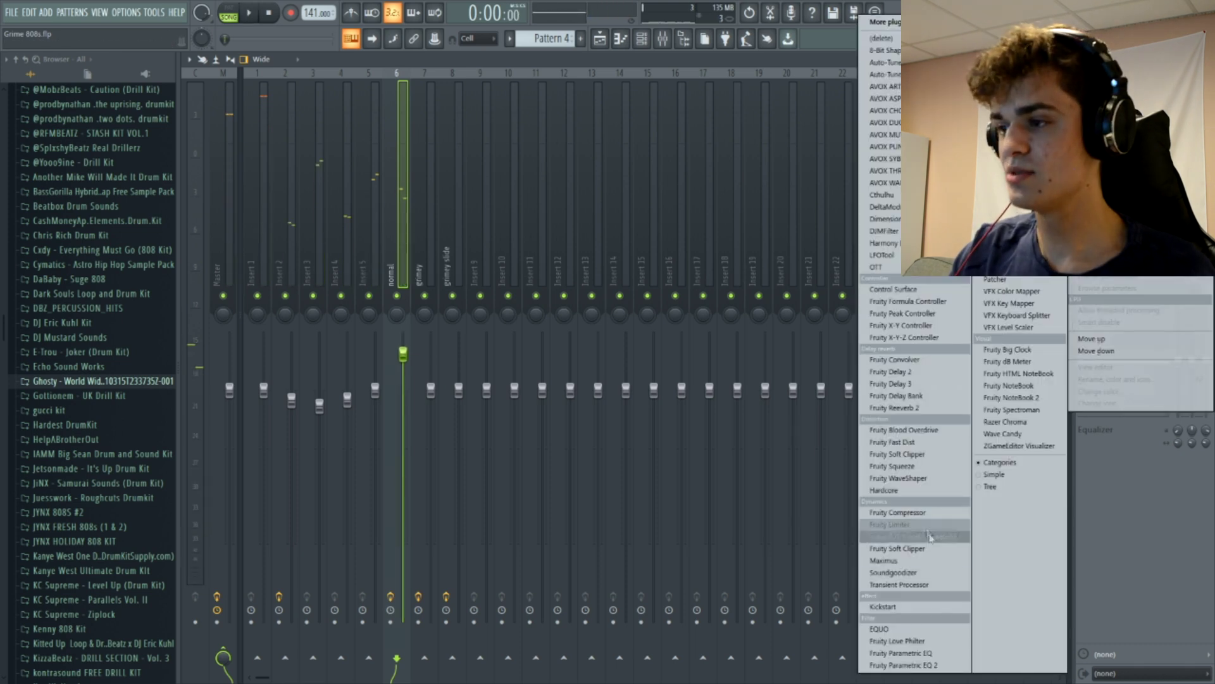
left_click(897, 512)
left_click_drag(450, 219, 535, 256)
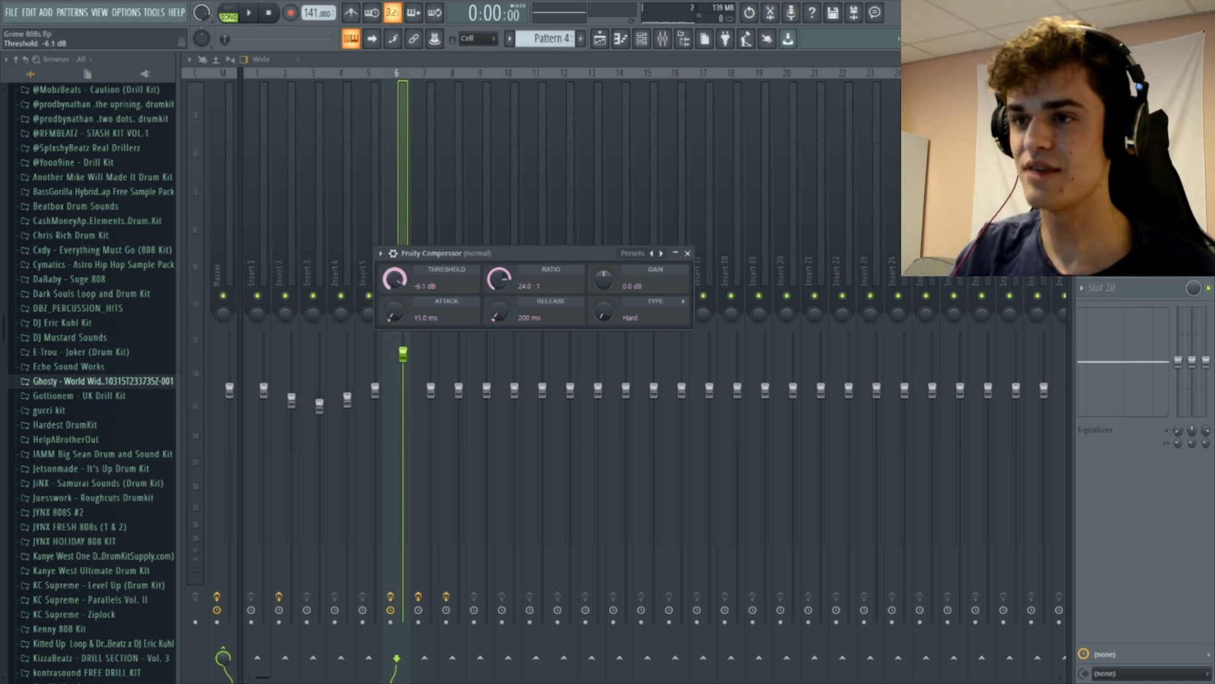
key("Escape")
Raise the compressed normal track's volume fader further and play the beat to check the level.
key("space")
left_click_drag(405, 354, 405, 336)
key("space")
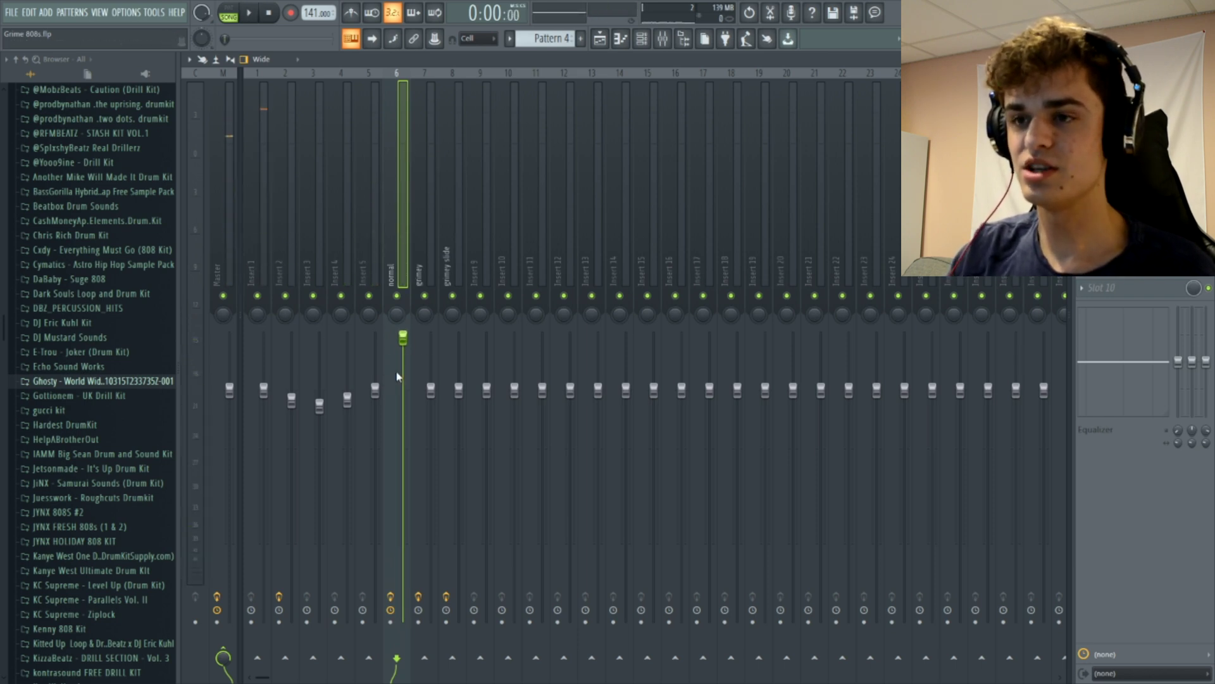
key("space")
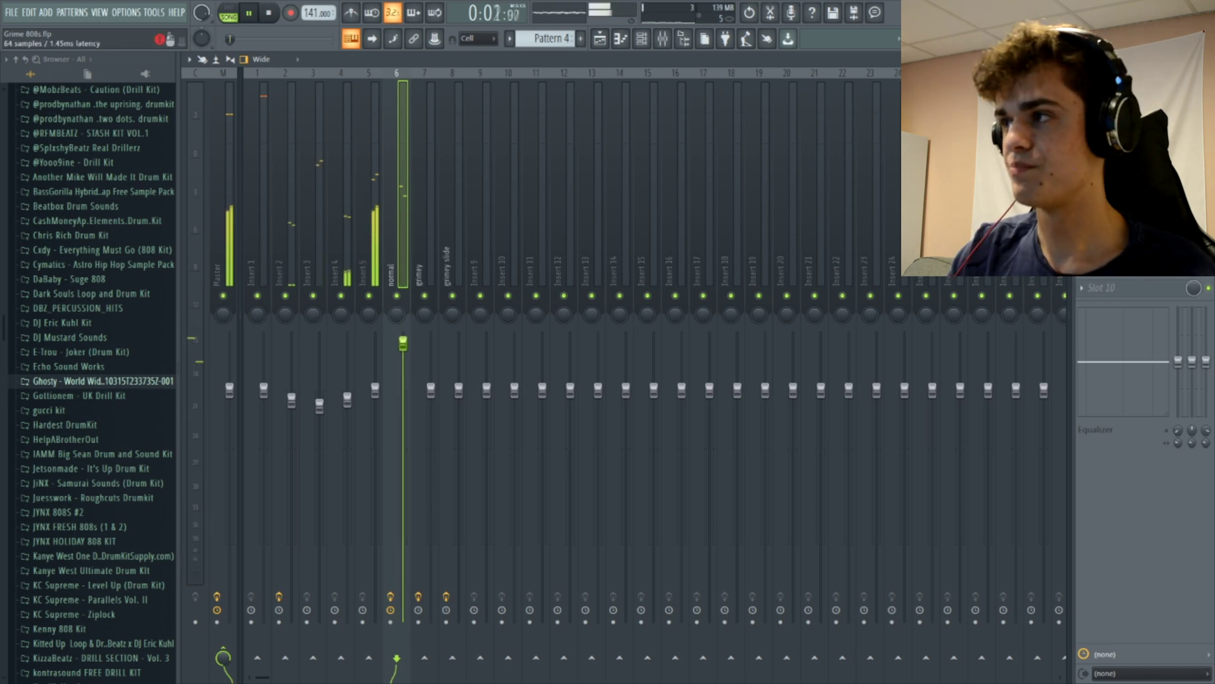
Review the normal track's Fruity Compressor settings and the 808 channels' panning controls in the channel rack during playback.
left_click(1129, 101)
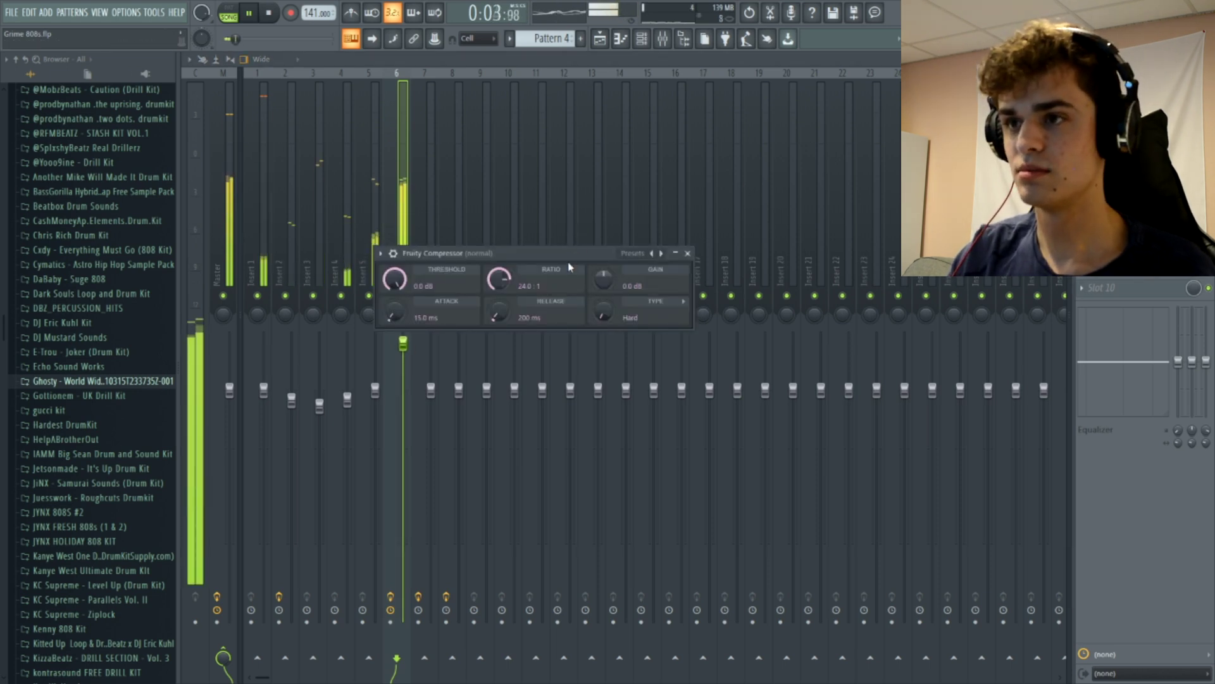
key("space")
left_click(641, 40)
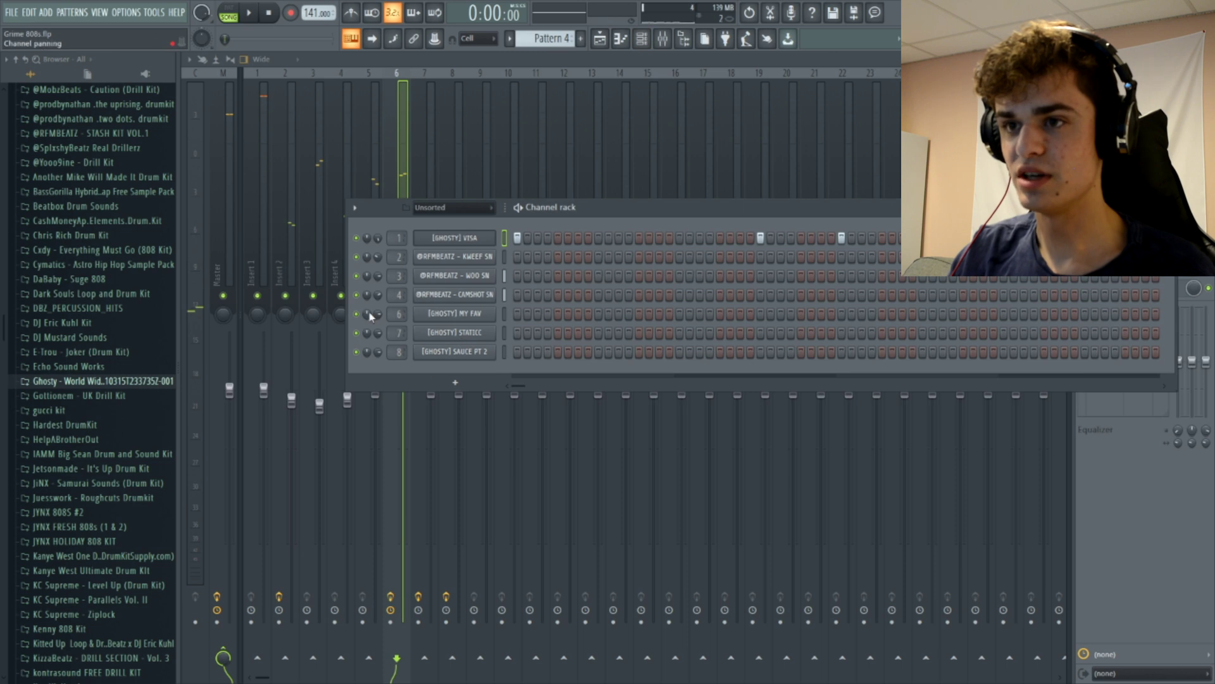
key("space")
key("F6")
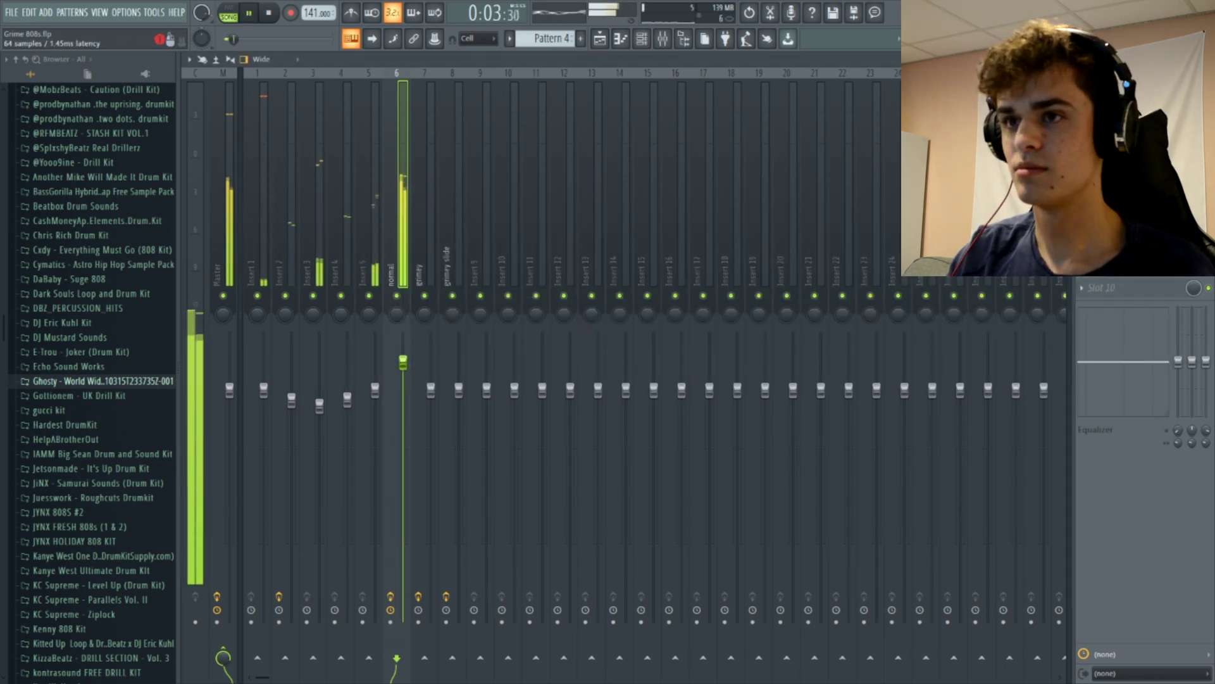
Set the normal track's compressor threshold to about -18.7 dB and readjust its volume fader during playback.
left_click(1117, 104)
left_click(1117, 105)
left_click(1117, 104)
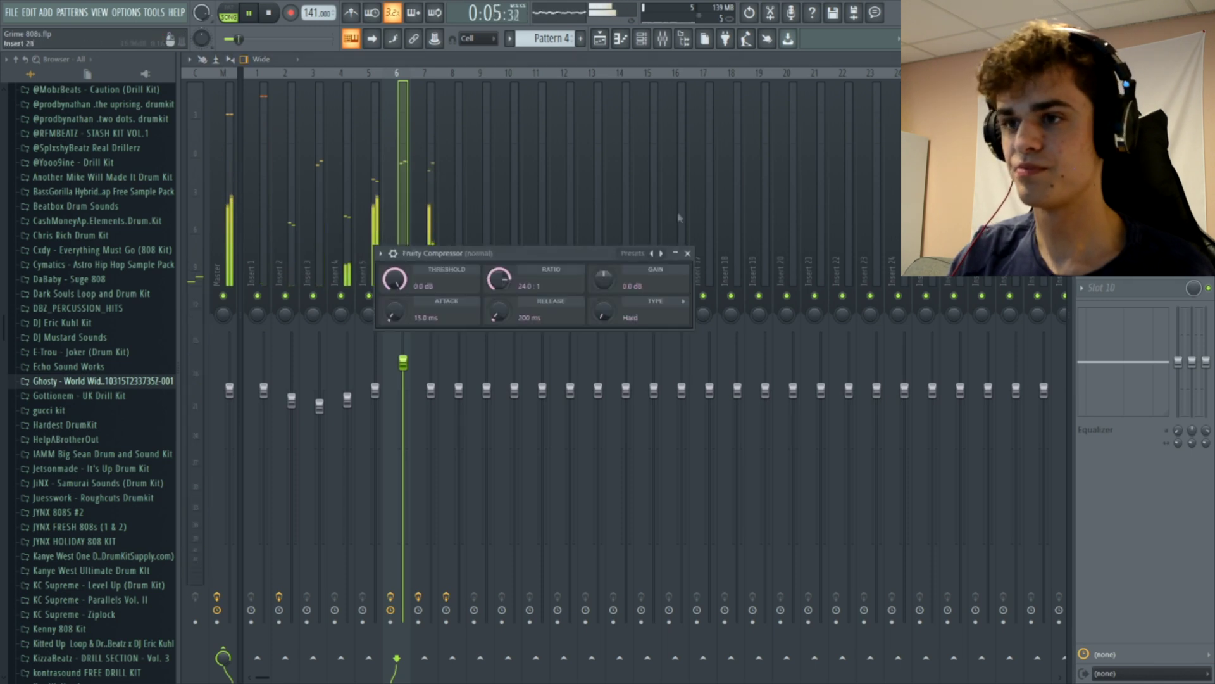
left_click_drag(388, 290, 412, 272)
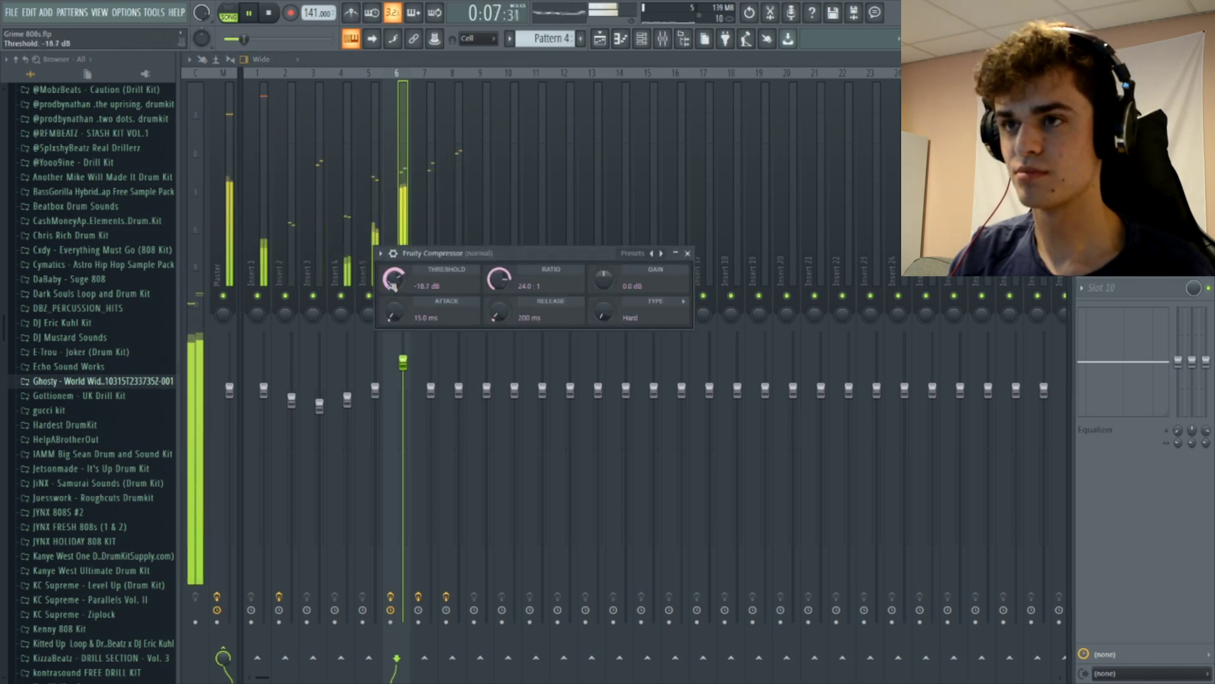
left_click_drag(403, 362, 402, 340)
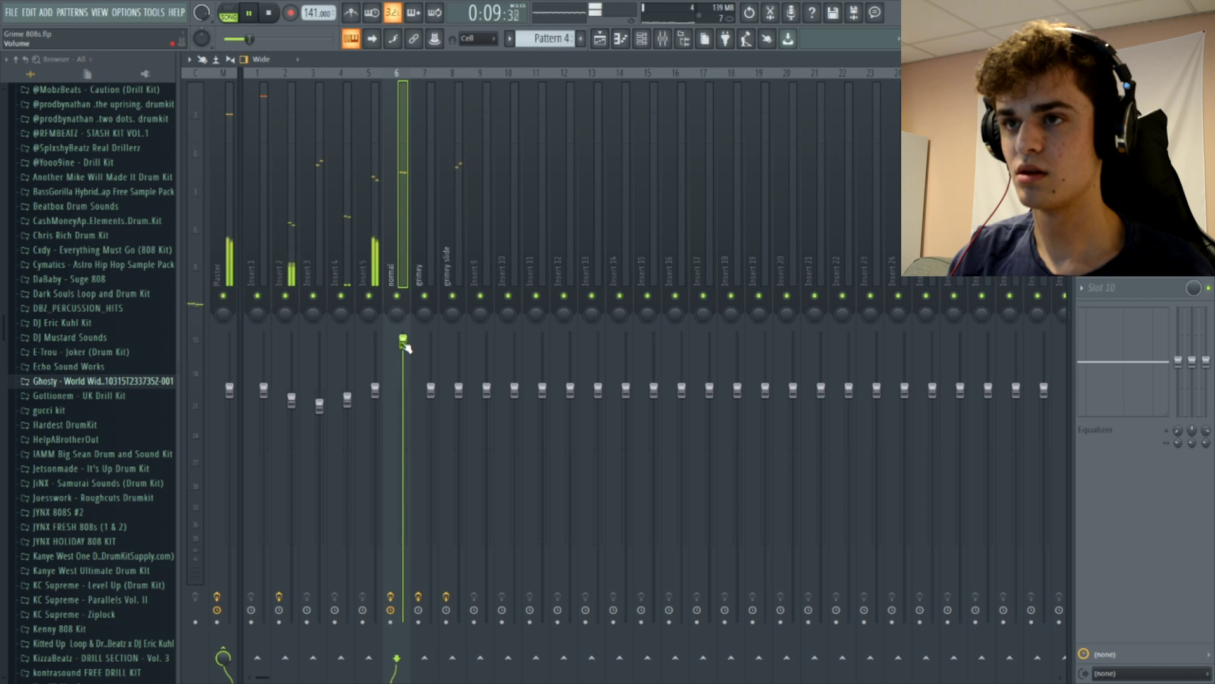
left_click_drag(403, 343, 403, 355)
Move the normal track's compressor down and add Fruity Parametric EQ 2 with a high shelf of about -7.1 dB at 634 Hz.
left_click(1082, 121)
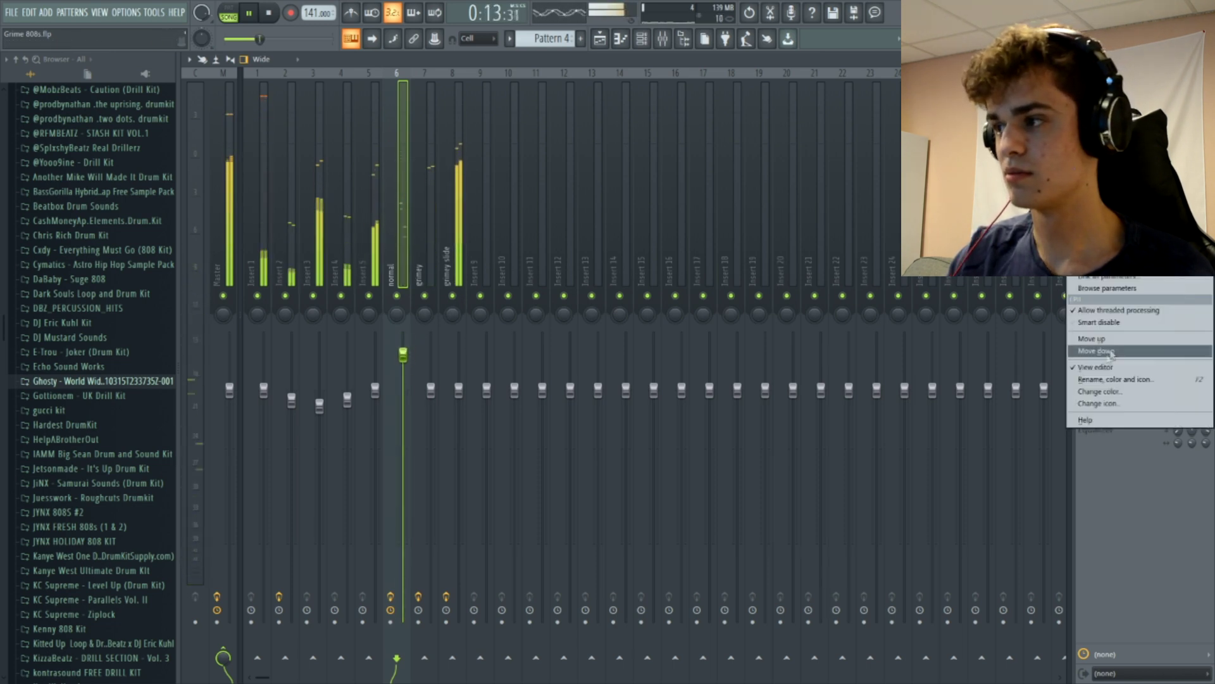
left_click(1110, 354)
key("space")
left_click(1111, 358)
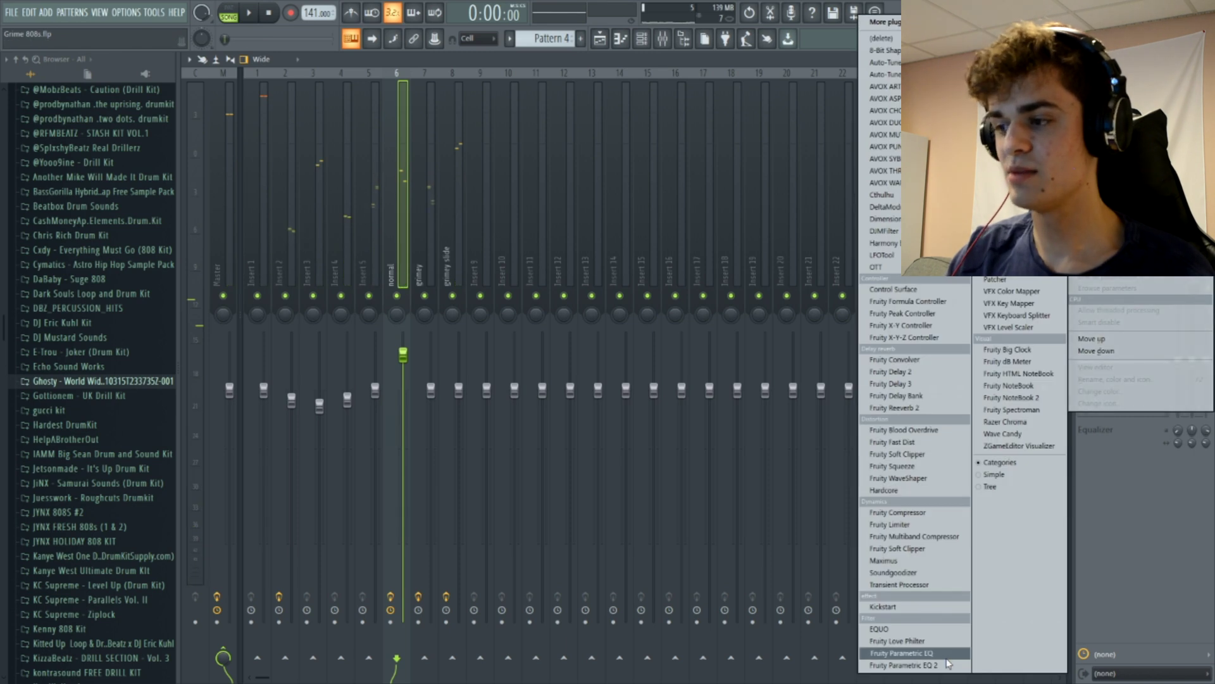
left_click(940, 665)
left_click_drag(415, 220, 333, 243)
key("space")
scroll(334, 245, "down", 3)
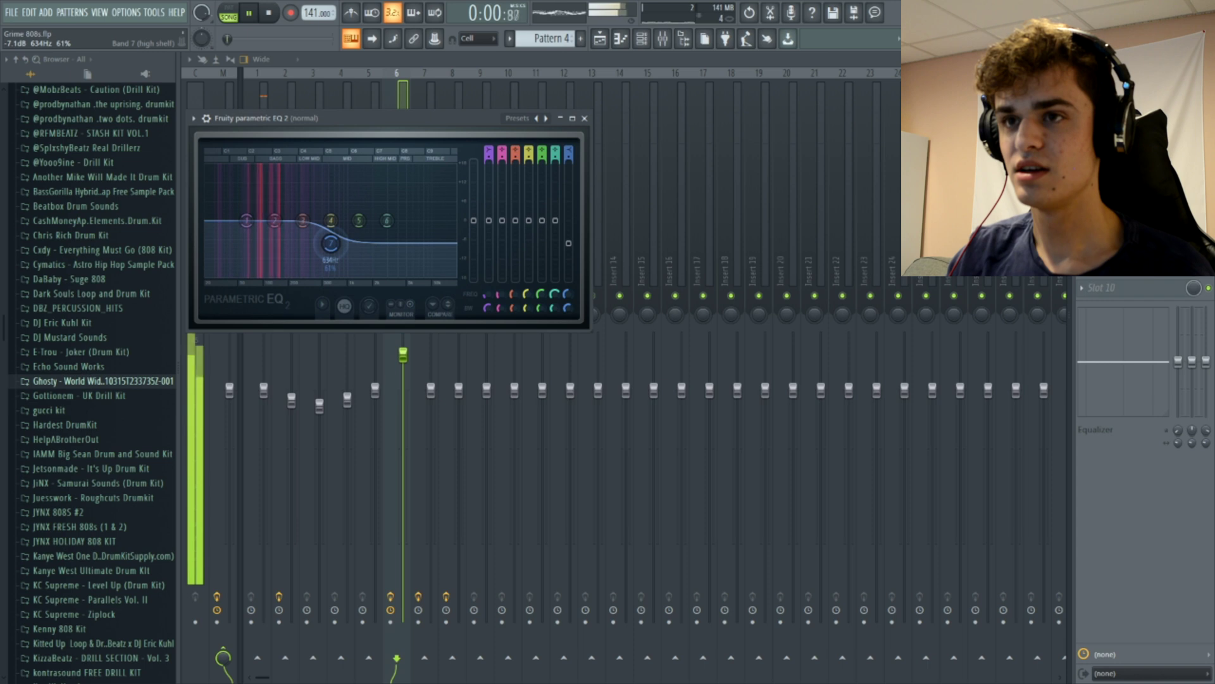
Lower the volume faders of the grimey and grimey slide tracks.
left_click(404, 90)
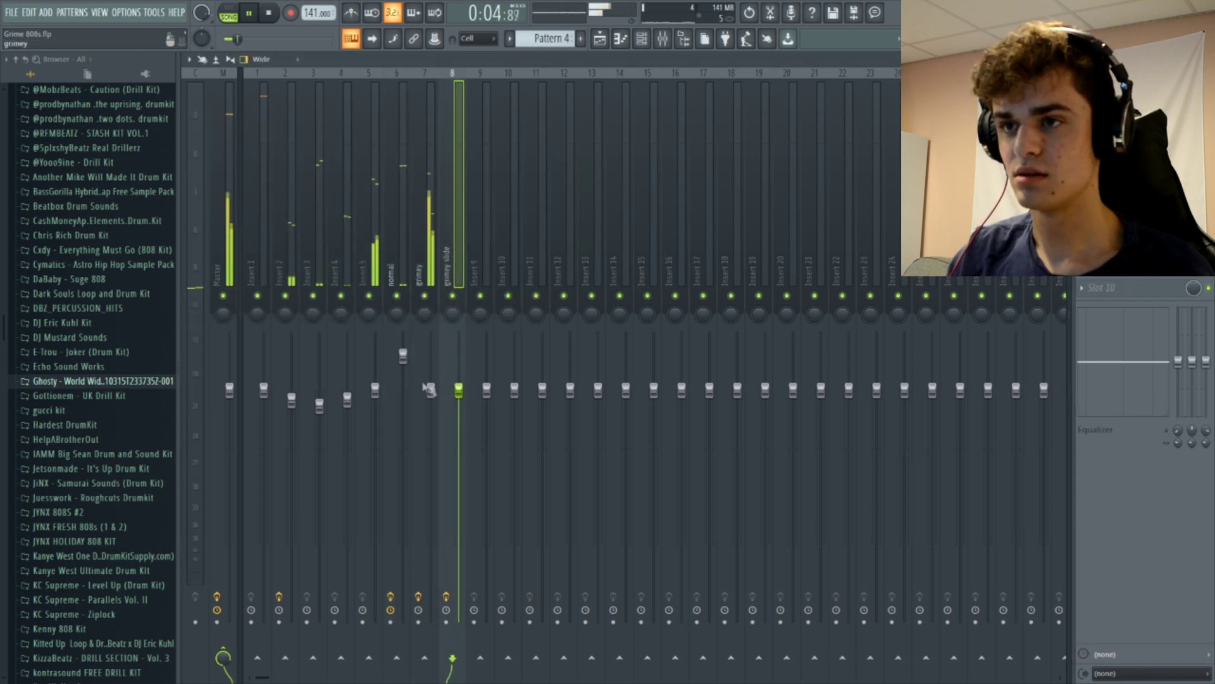
left_click_drag(430, 391, 459, 399)
key("space")
Add Fruity Compressor to the grimey slide track with a threshold of about -7 dB and a ratio of 25.8:1.
left_click(1082, 99)
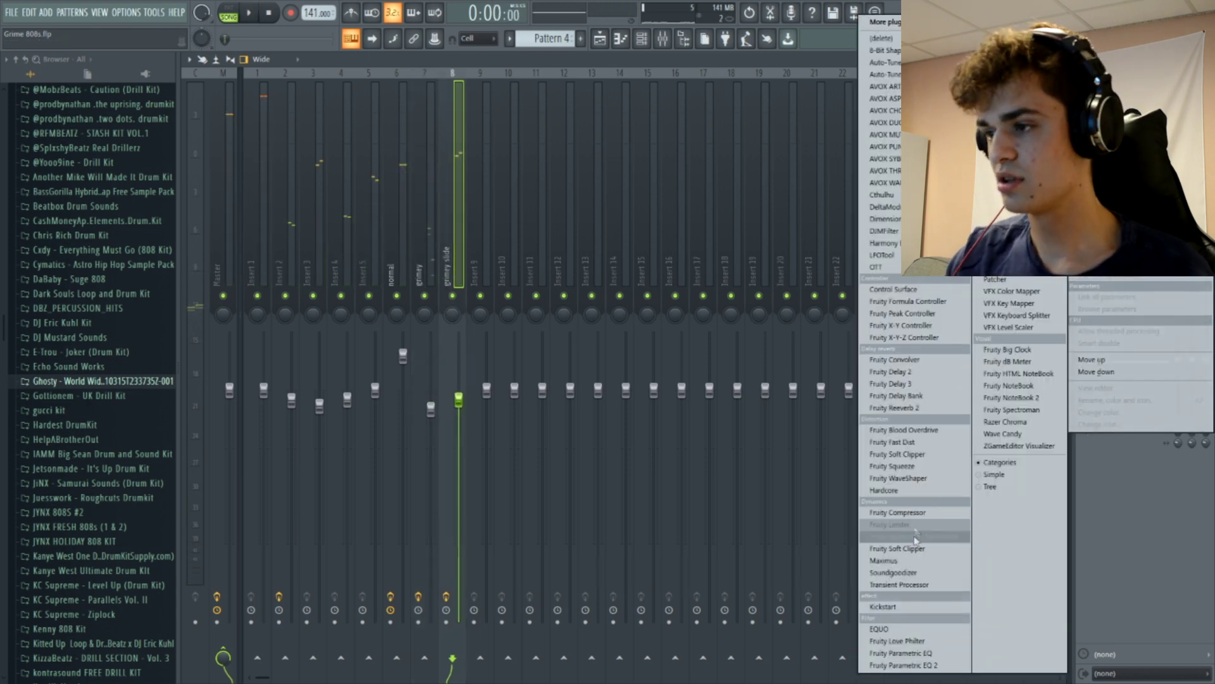
left_click(914, 511)
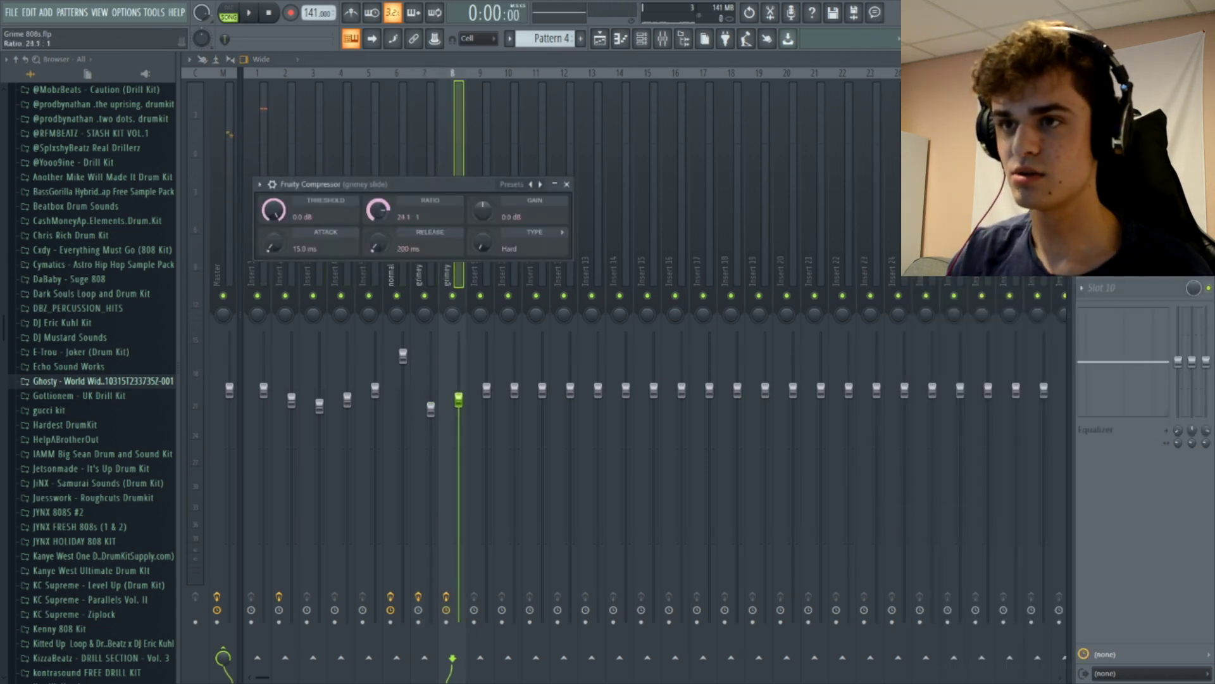
left_click_drag(273, 210, 273, 234)
key("space")
left_click_drag(412, 185, 520, 334)
left_click_drag(387, 374, 388, 370)
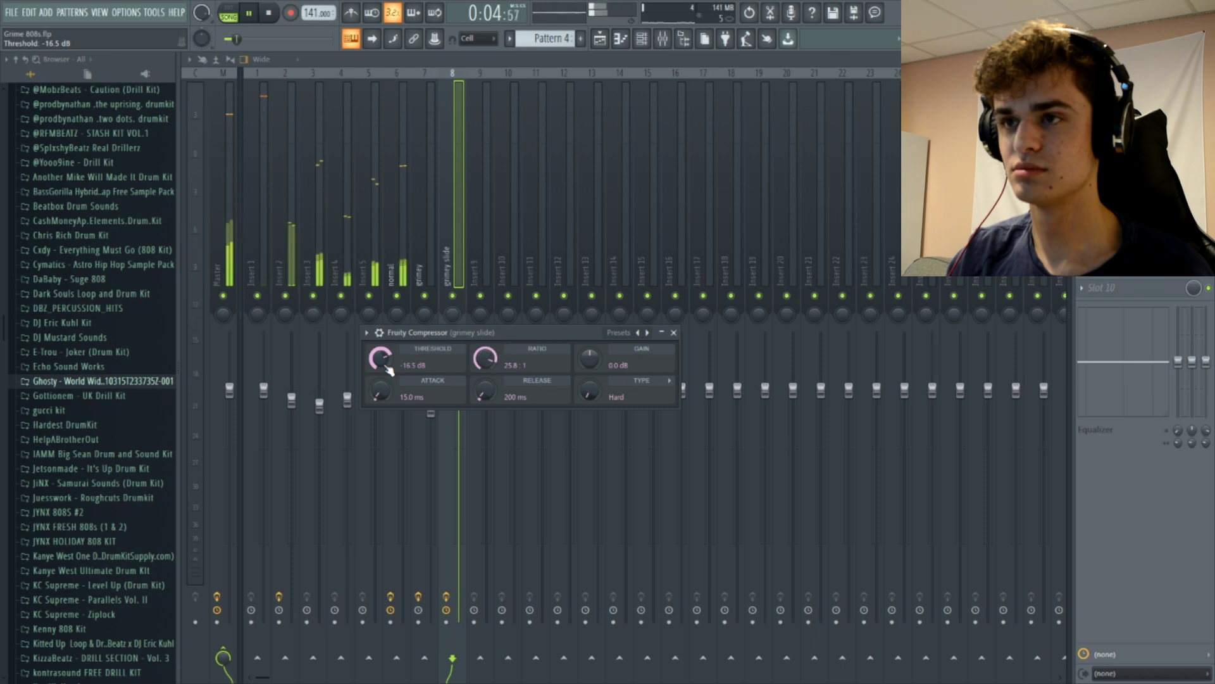
left_click_drag(387, 369, 387, 354)
key("space")
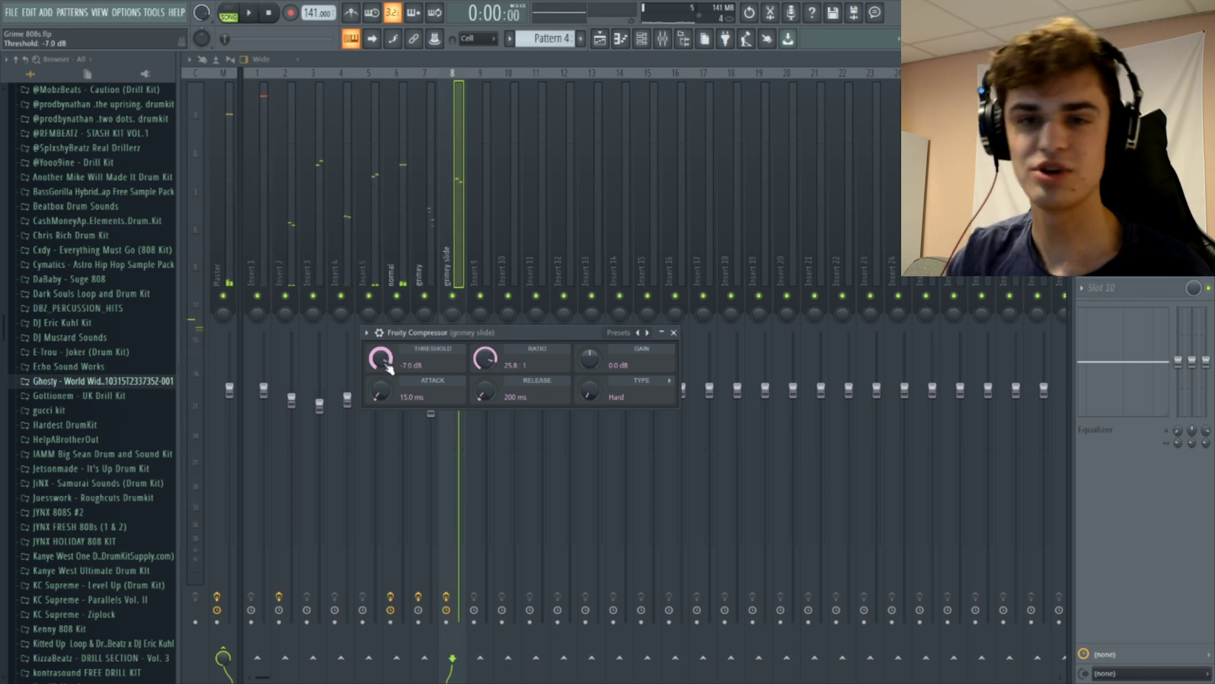
left_click(673, 332)
Play the beat and rebalance the grimey slide and grimey tracks by lowering both volume faders slightly.
key("space")
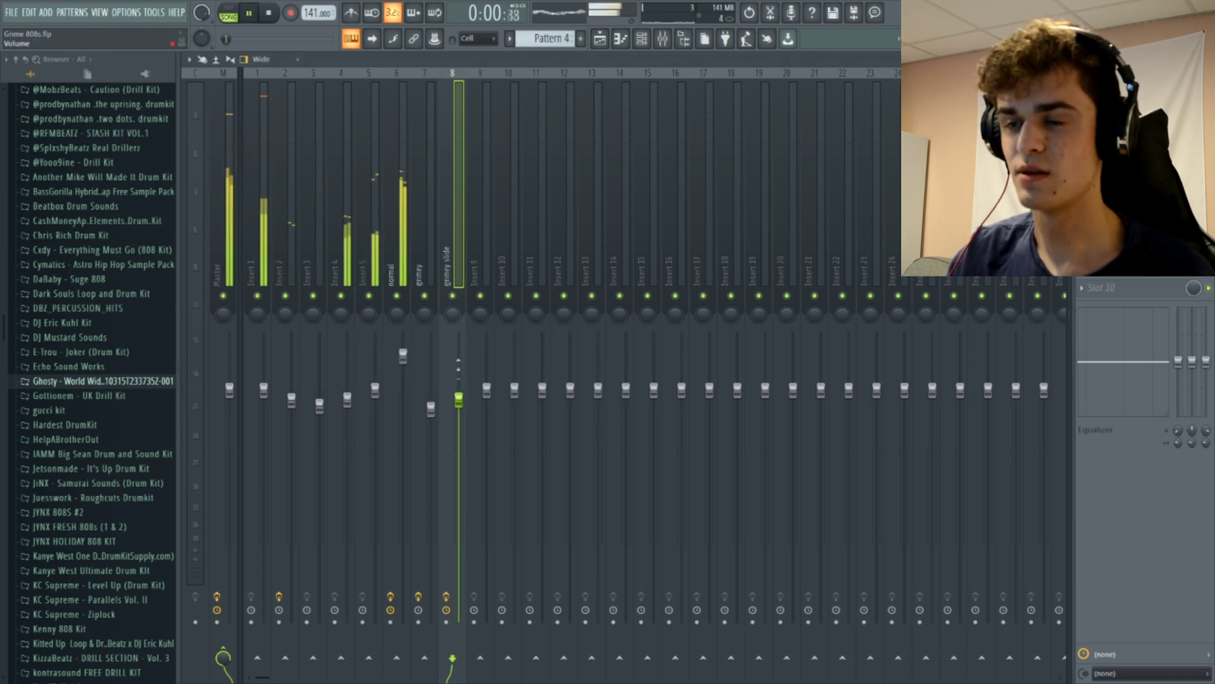
left_click_drag(459, 398, 464, 391)
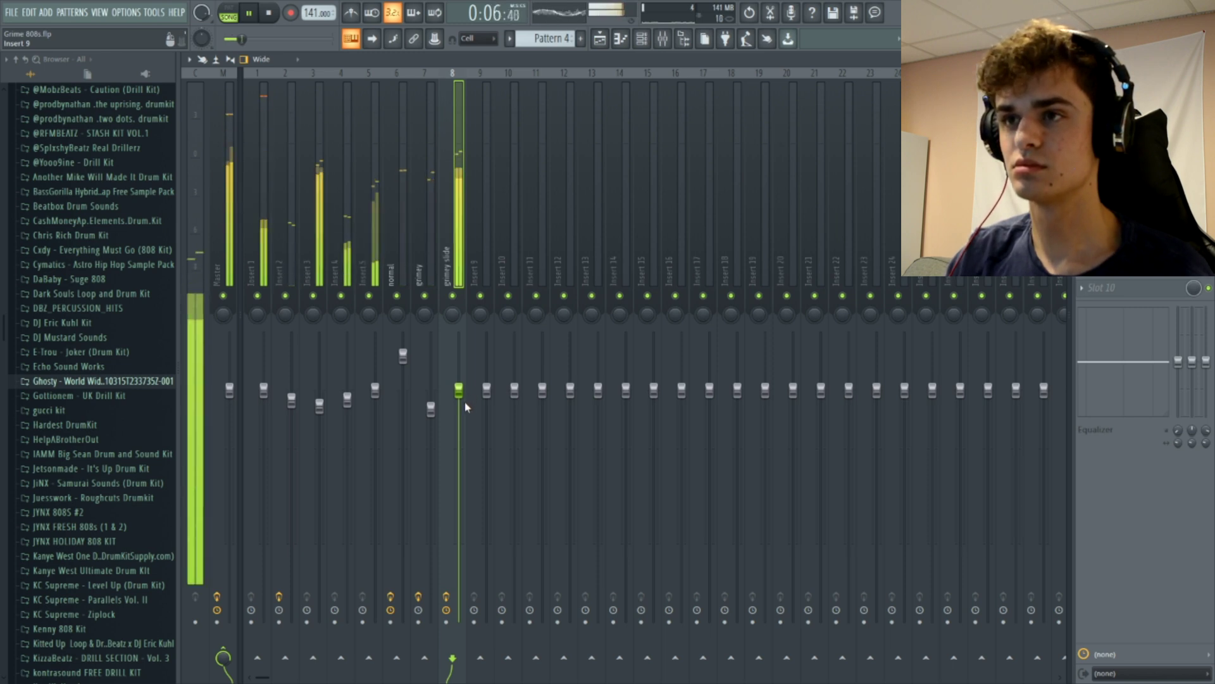
left_click_drag(462, 399, 465, 402)
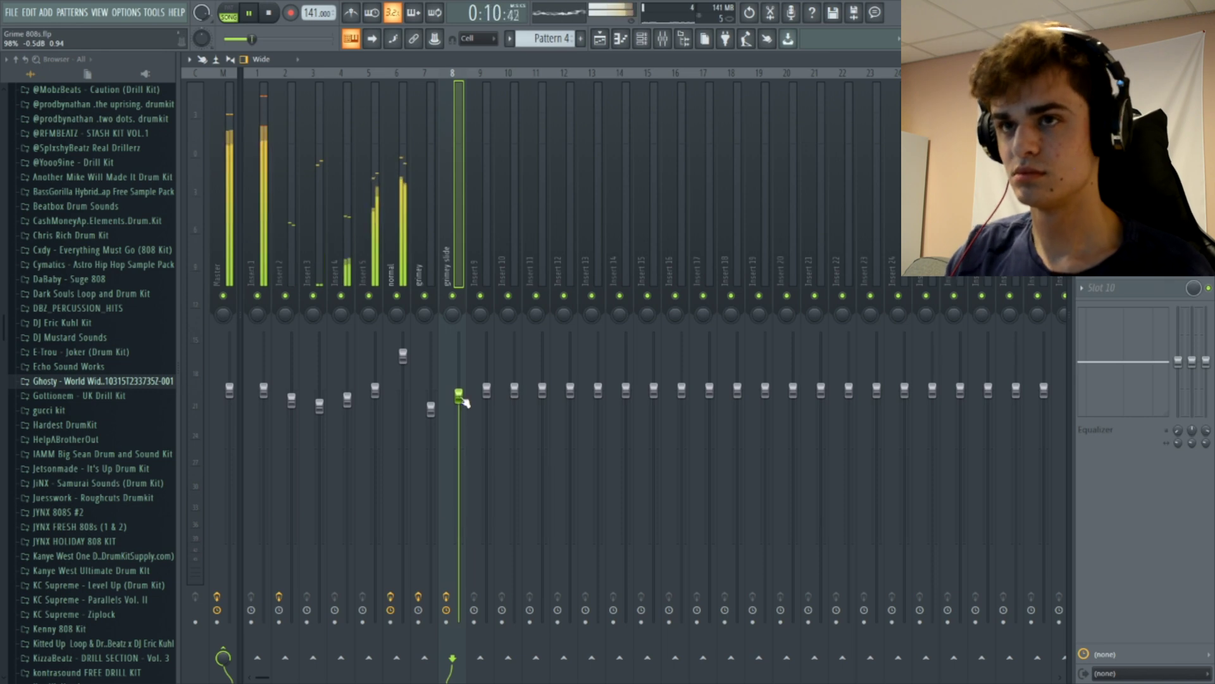
left_click_drag(432, 409, 459, 404)
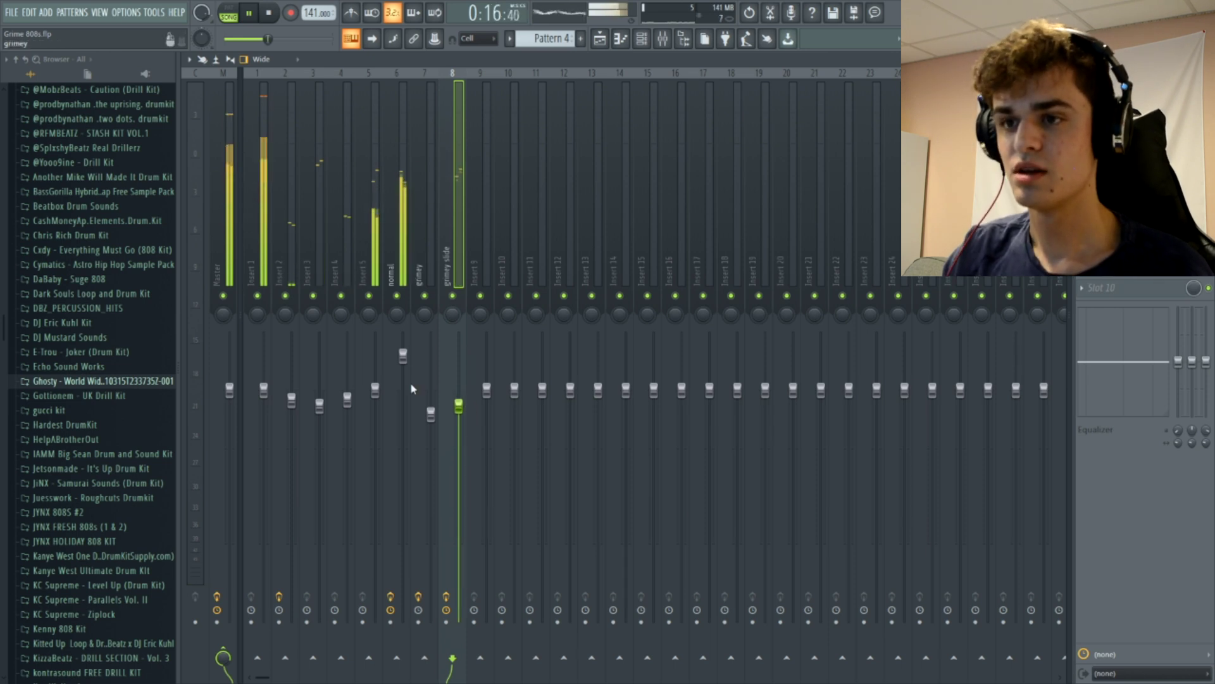
left_click(406, 316)
left_click(456, 260)
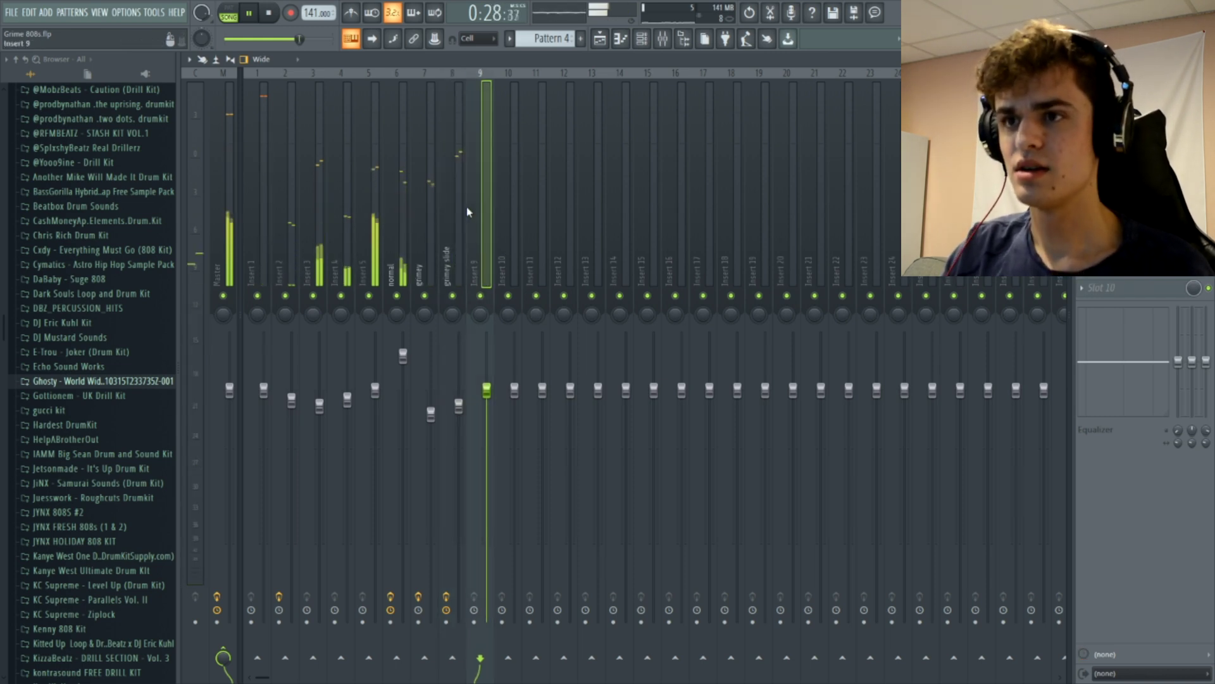
key("space")
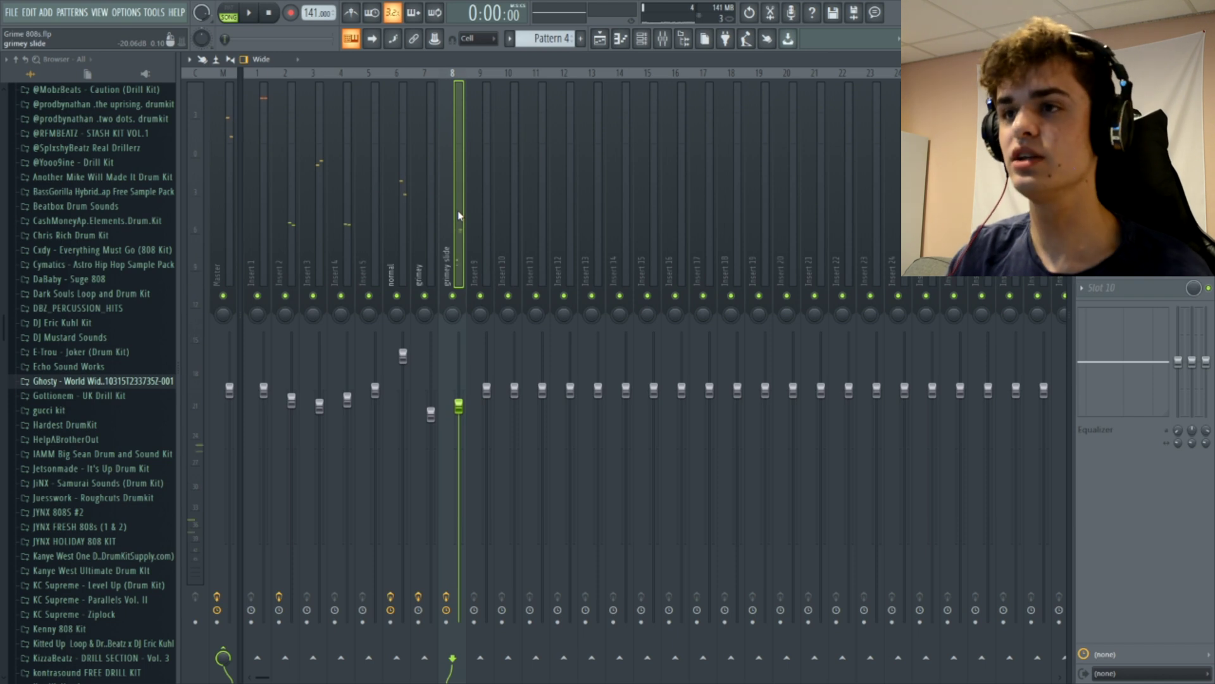